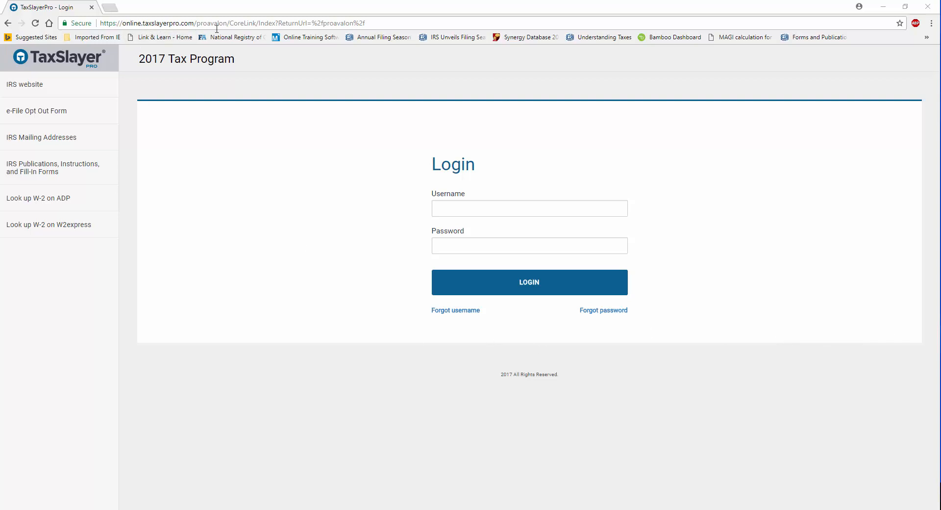
Sign in with the saved username suggestion and the account password.
{"action": "left_click", "coordinate": [445, 205]}
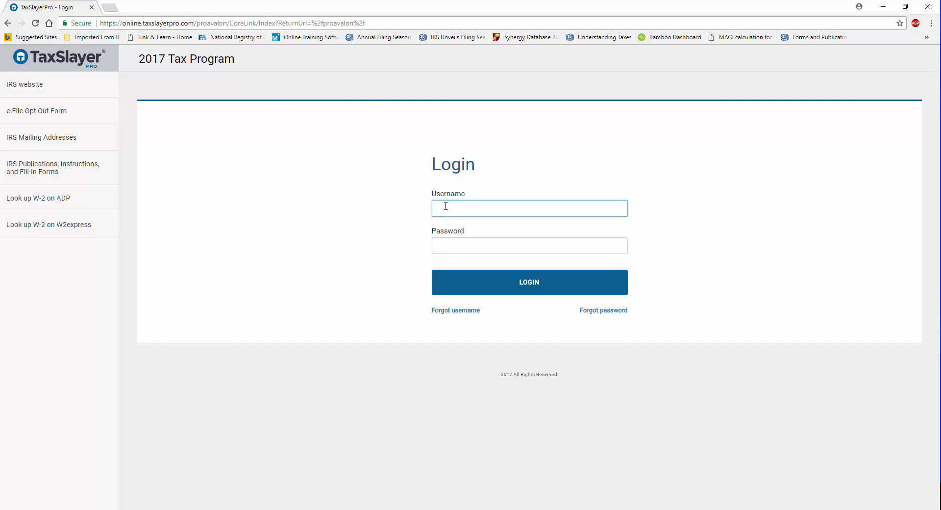
{"action": "type", "text": "u"}
{"action": "left_click", "coordinate": [459, 224]}
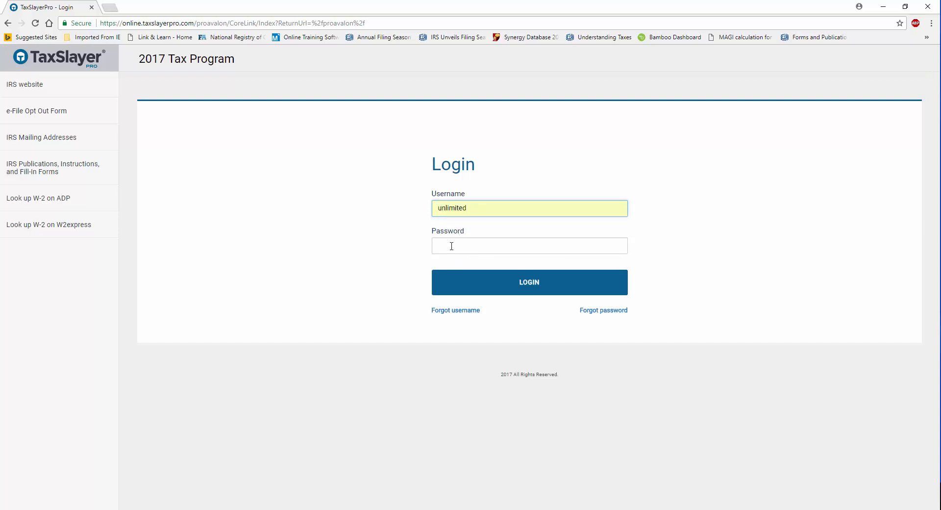
{"action": "left_click", "coordinate": [451, 246]}
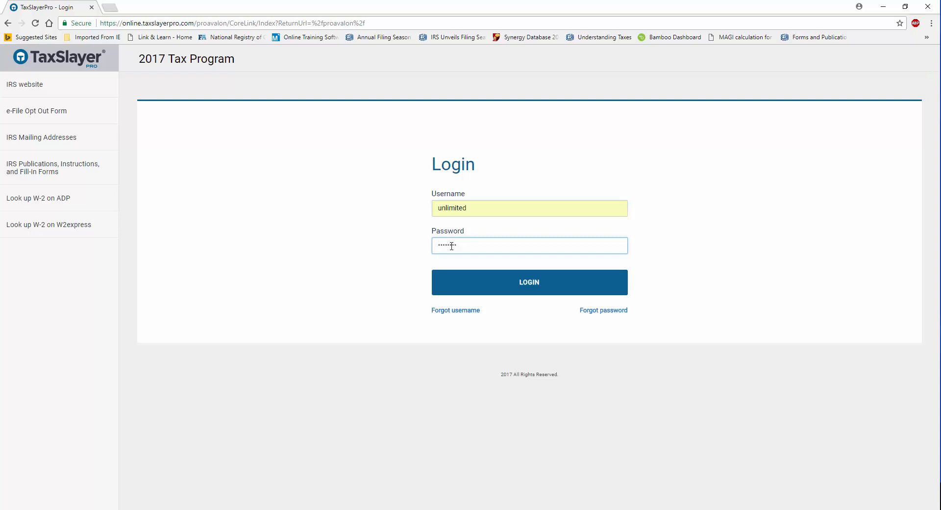
{"action": "left_click", "coordinate": [525, 288]}
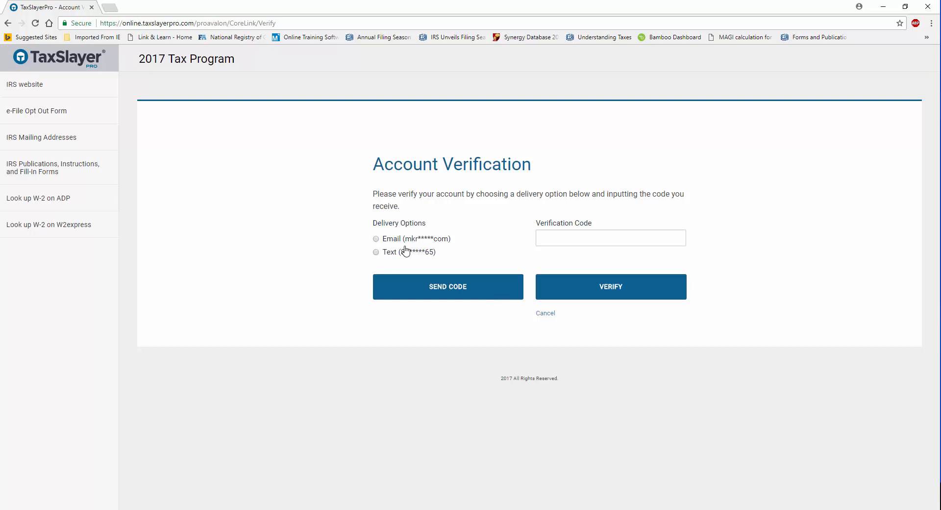
Verify the account with a code sent by text, then open the Configuration menu.
{"action": "left_click", "coordinate": [376, 252]}
{"action": "left_click", "coordinate": [445, 292]}
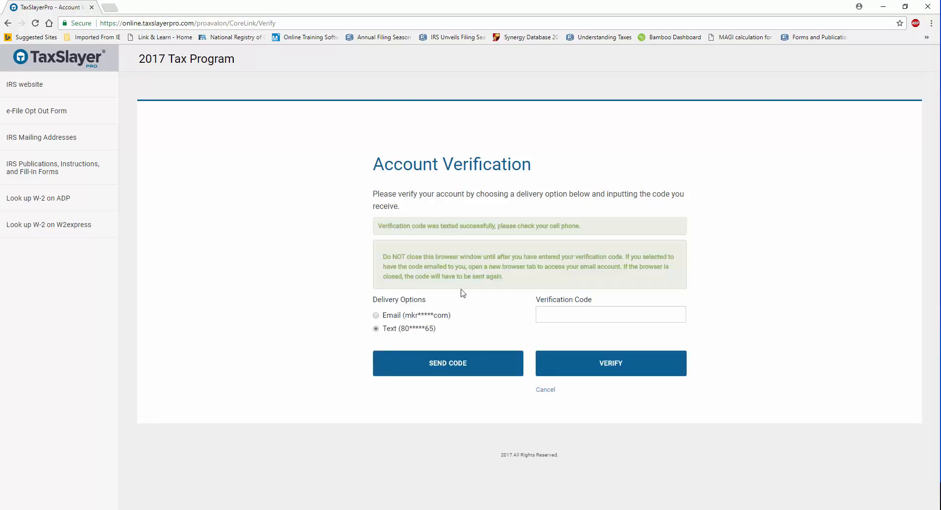
{"action": "left_click", "coordinate": [546, 317]}
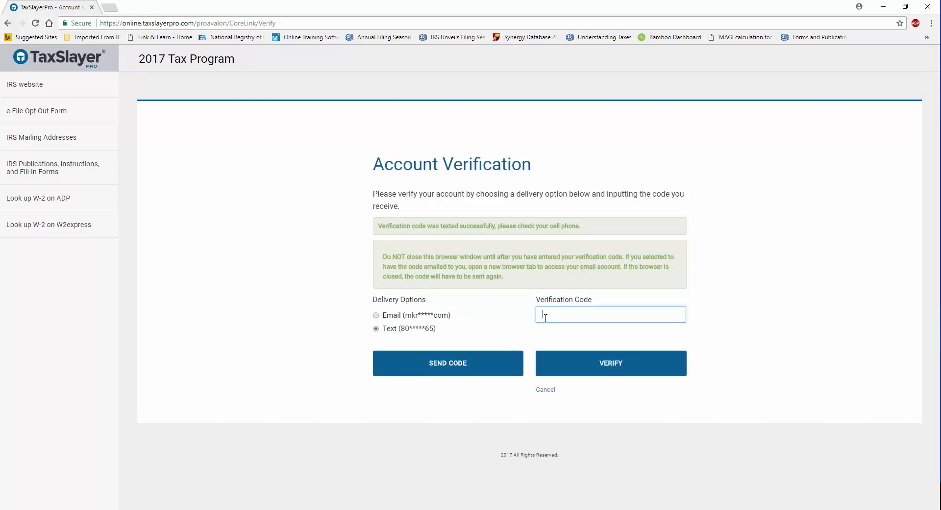
{"action": "left_click", "coordinate": [614, 364]}
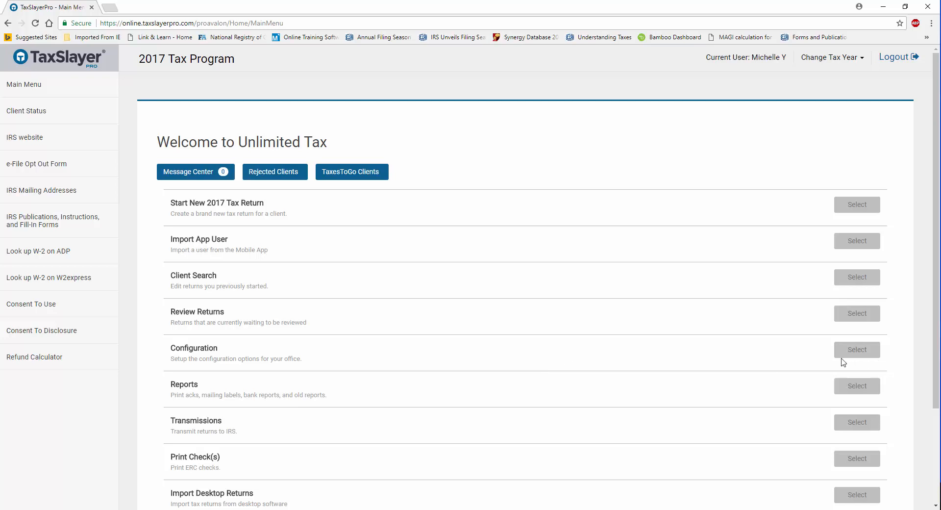
{"action": "left_click", "coordinate": [875, 354]}
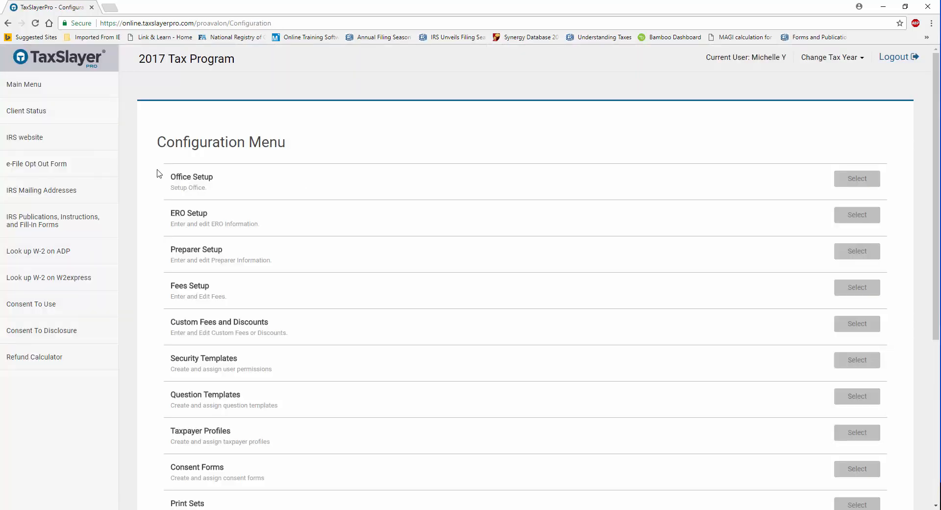
{"action": "left_click", "coordinate": [846, 180]}
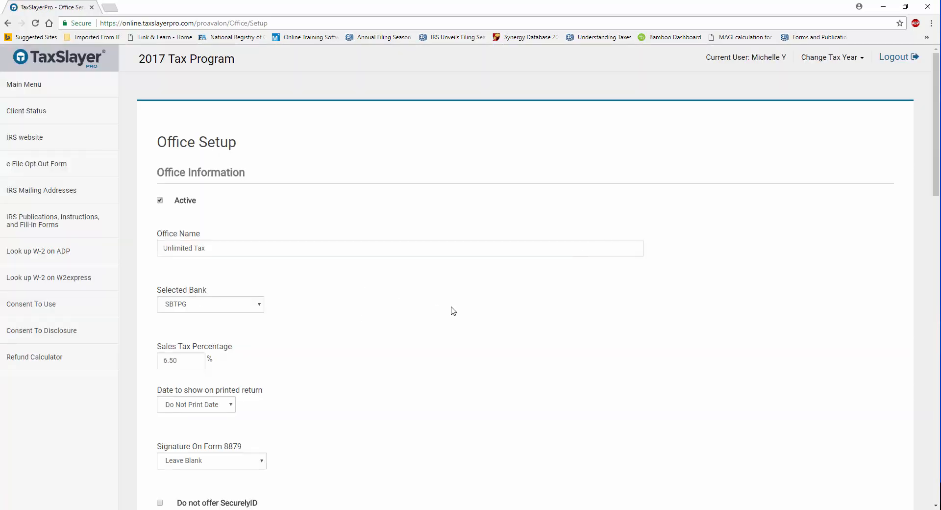
{"action": "scroll", "coordinate": [453, 307], "scroll_direction": "down", "scroll_amount": 1}
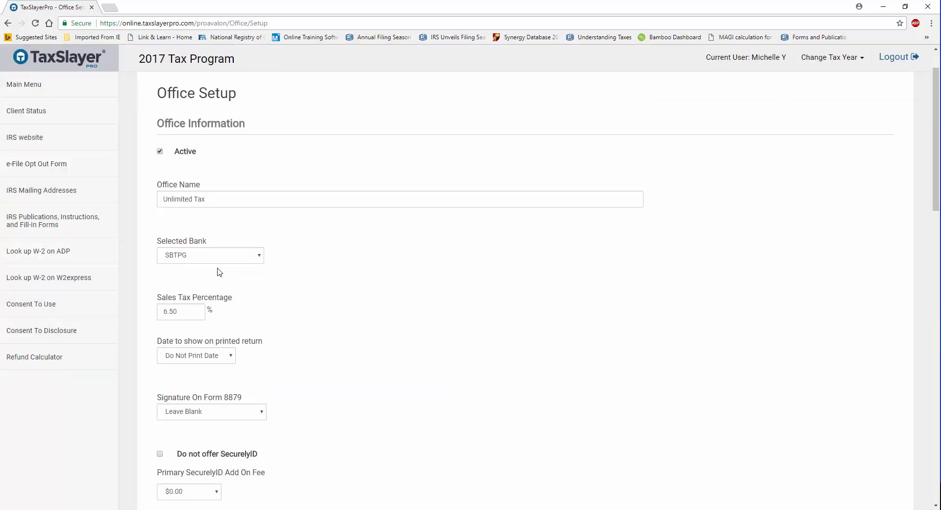
{"action": "scroll", "coordinate": [441, 302], "scroll_direction": "down", "scroll_amount": 2}
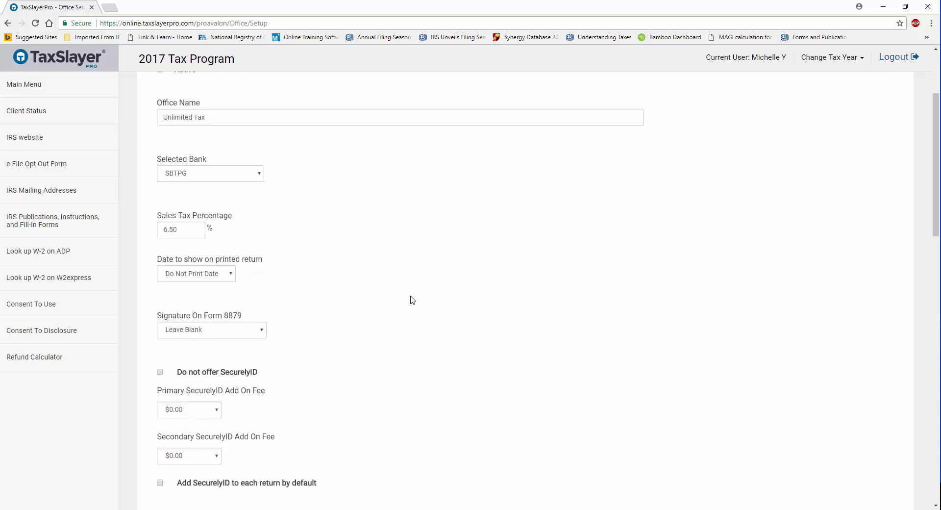
{"action": "scroll", "coordinate": [588, 282], "scroll_direction": "down", "scroll_amount": 4}
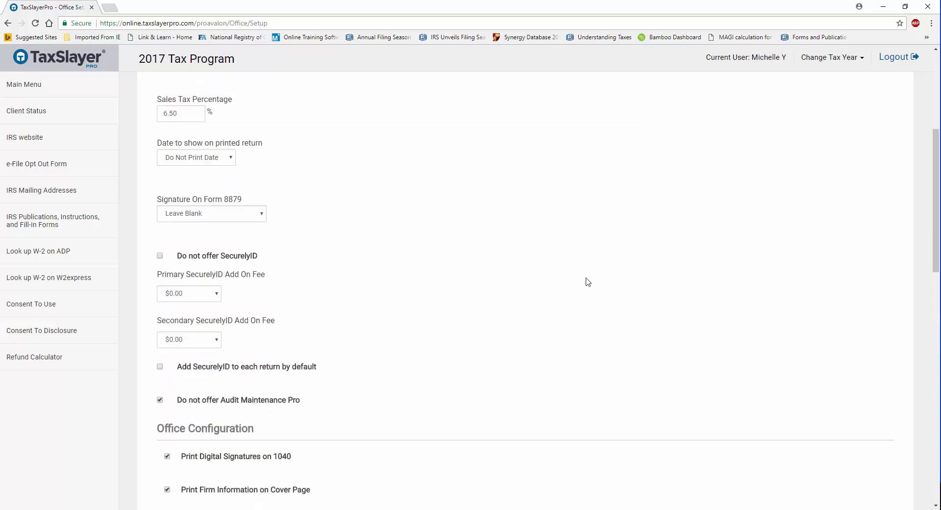
{"action": "scroll", "coordinate": [588, 281], "scroll_direction": "down", "scroll_amount": 10}
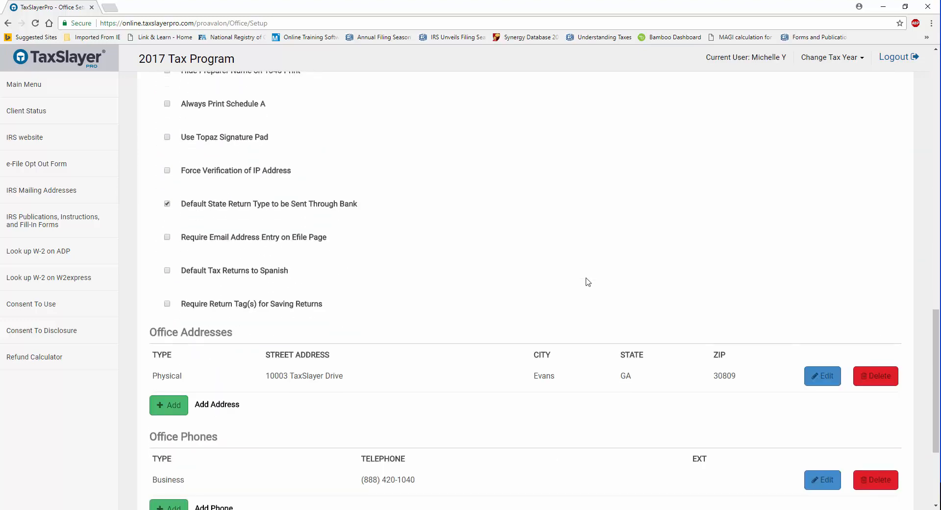
{"action": "scroll", "coordinate": [587, 281], "scroll_direction": "down", "scroll_amount": 1}
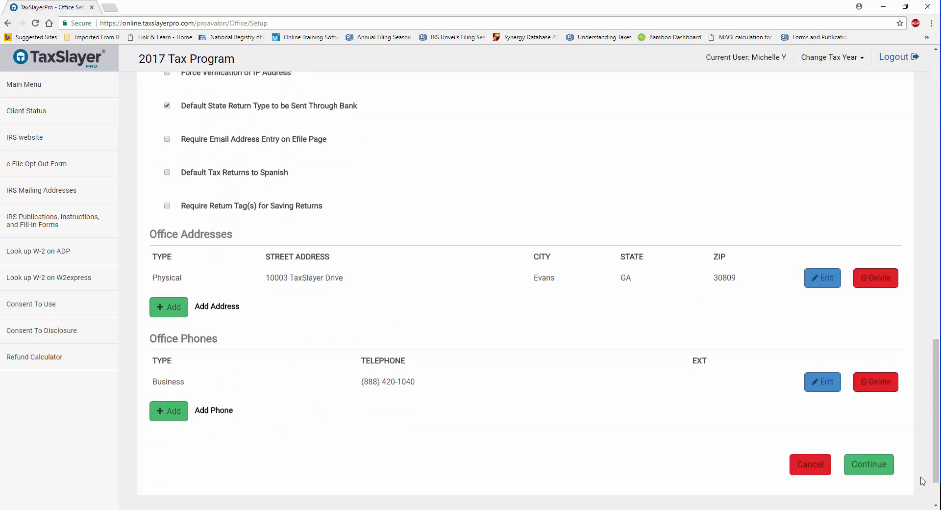
{"action": "left_click", "coordinate": [871, 472]}
{"action": "left_click", "coordinate": [871, 472]}
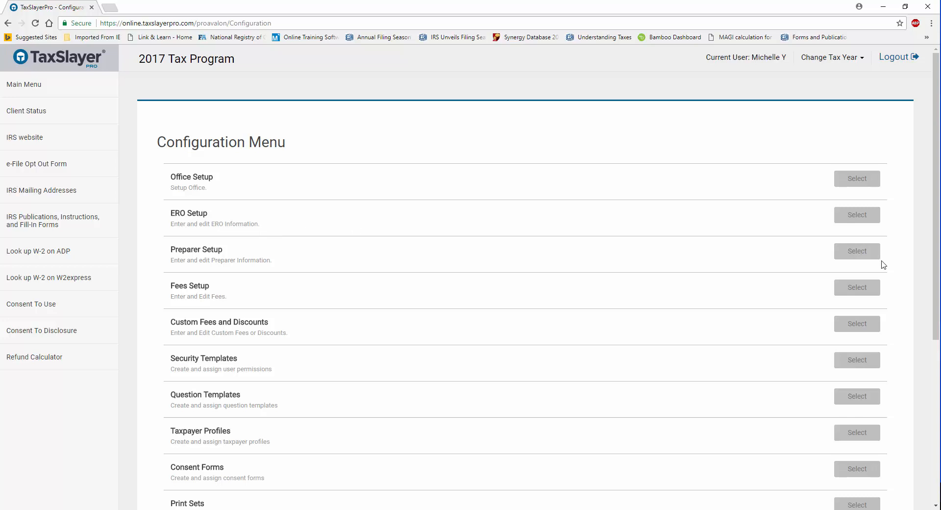
{"action": "left_click", "coordinate": [842, 219]}
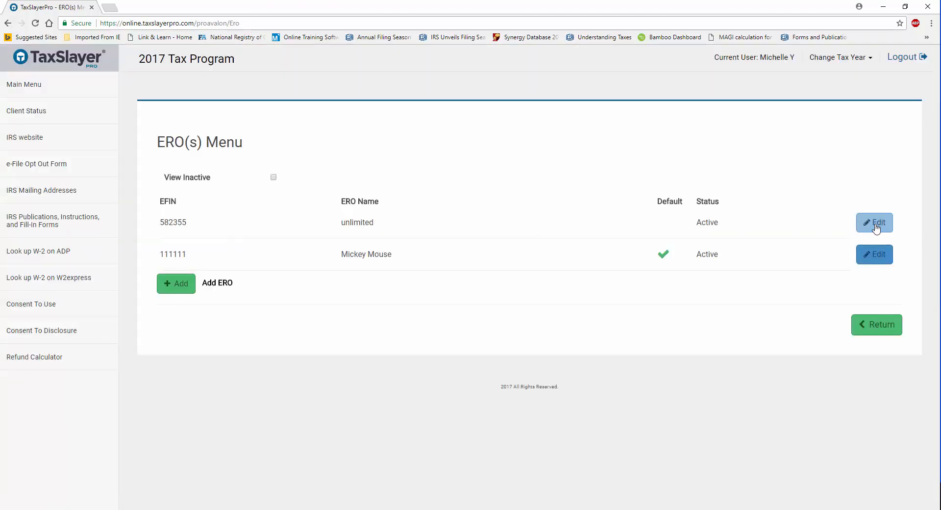
{"action": "left_click", "coordinate": [862, 258]}
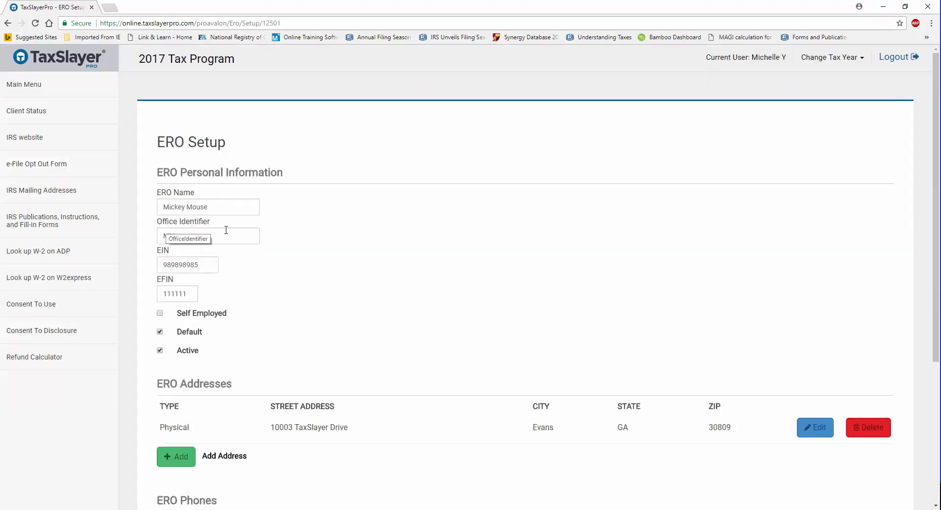
{"action": "scroll", "coordinate": [501, 287], "scroll_direction": "down", "scroll_amount": 2}
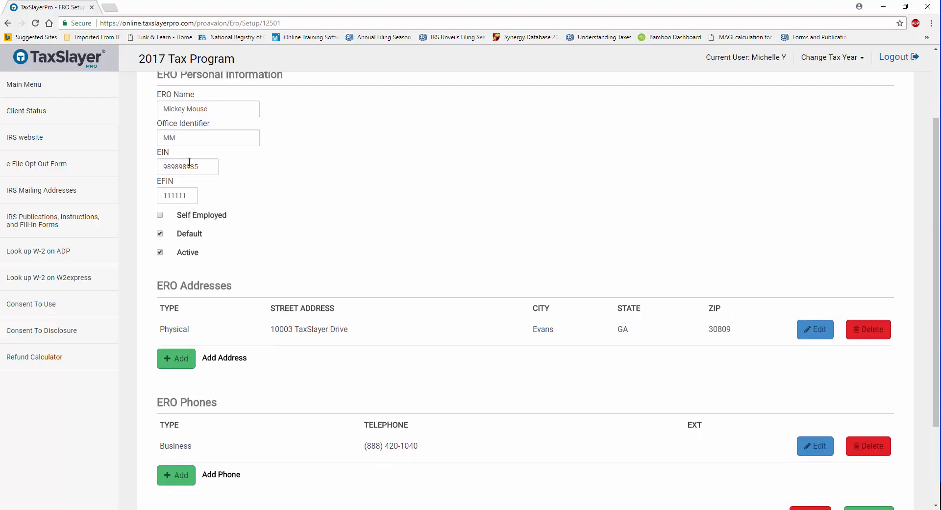
{"action": "scroll", "coordinate": [340, 199], "scroll_direction": "down", "scroll_amount": 2}
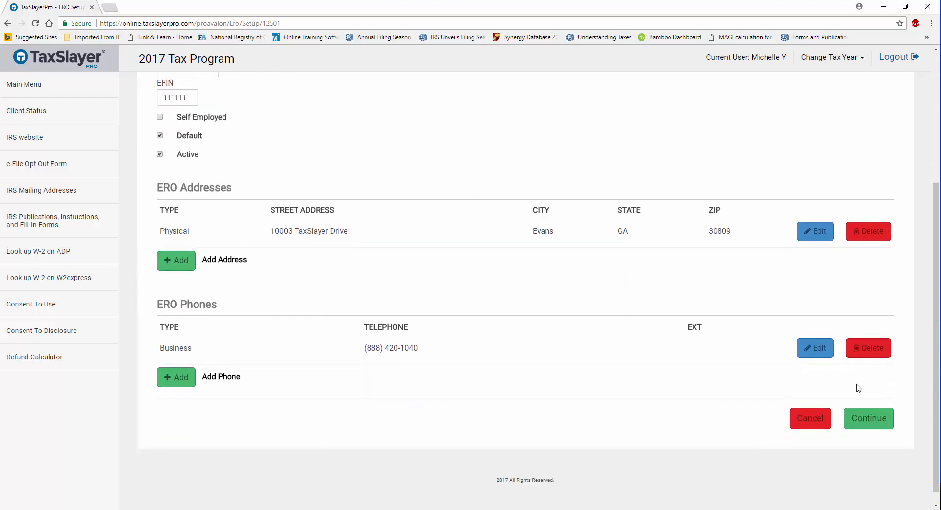
{"action": "left_click", "coordinate": [867, 425]}
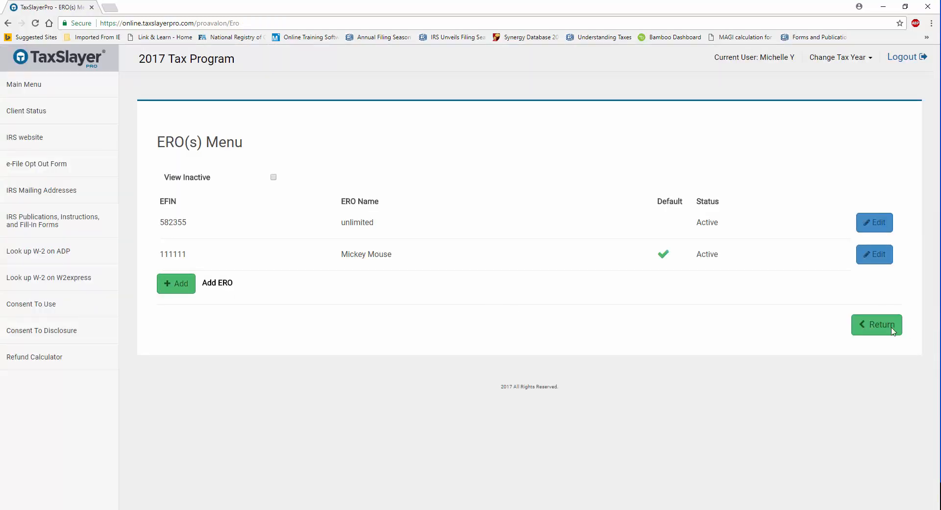
{"action": "left_click", "coordinate": [864, 328]}
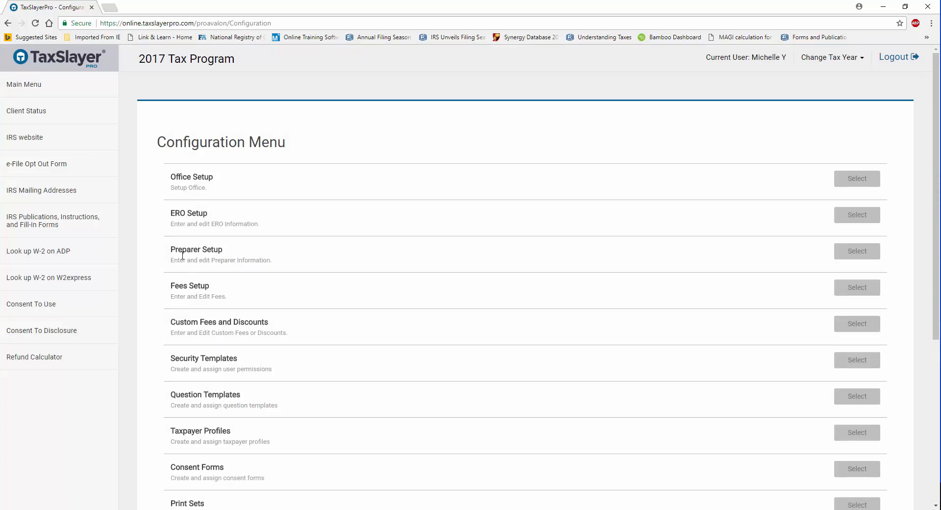
Open the Preparer Setup list and scroll through the preparers.
{"action": "left_click", "coordinate": [848, 259]}
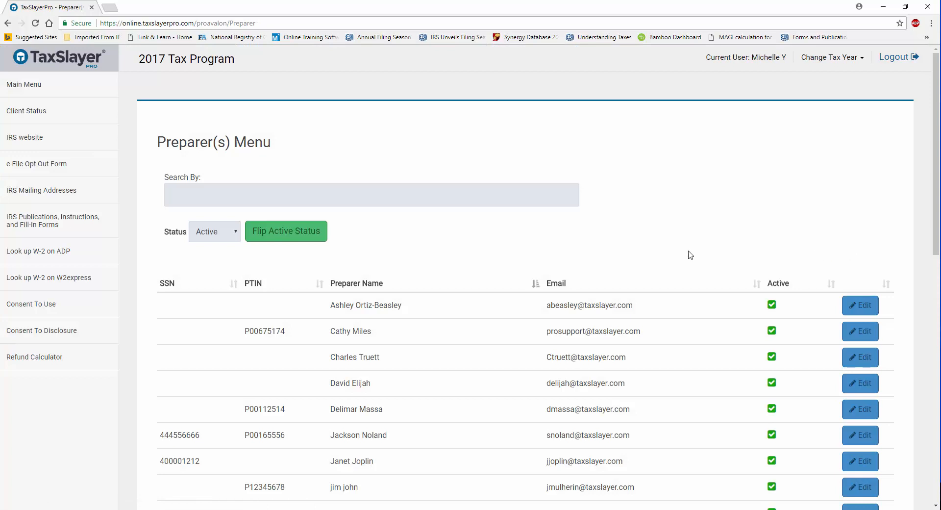
{"action": "scroll", "coordinate": [689, 256], "scroll_direction": "down", "scroll_amount": 7}
{"action": "scroll", "coordinate": [689, 255], "scroll_direction": "down", "scroll_amount": 5}
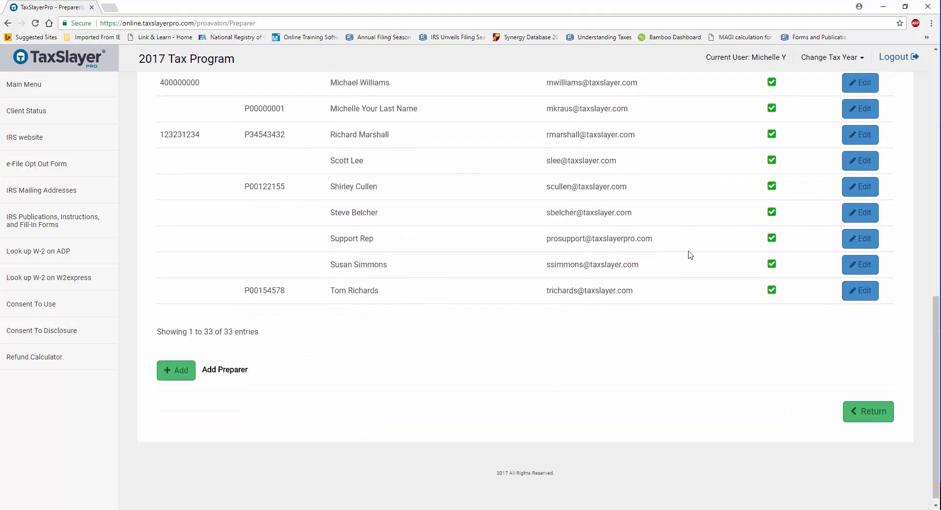
Start a new preparer, look through the blank setup form, and cancel it unsaved.
{"action": "left_click", "coordinate": [178, 362]}
{"action": "scroll", "coordinate": [415, 300], "scroll_direction": "down", "scroll_amount": 1}
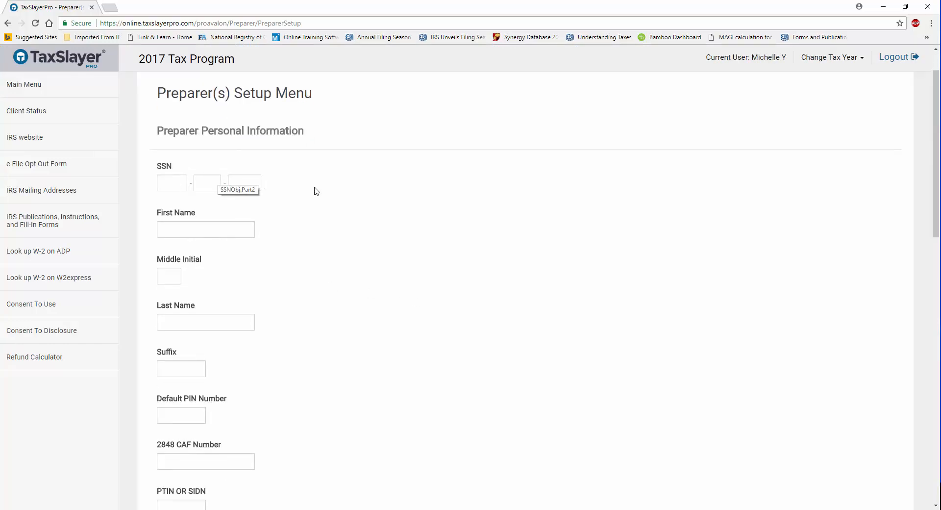
{"action": "scroll", "coordinate": [408, 250], "scroll_direction": "down", "scroll_amount": 1}
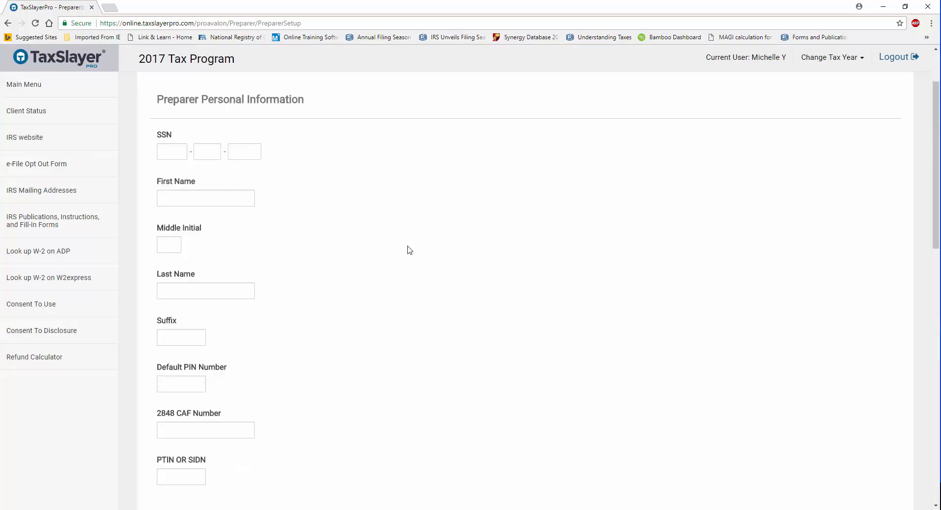
{"action": "scroll", "coordinate": [324, 181], "scroll_direction": "down", "scroll_amount": 4}
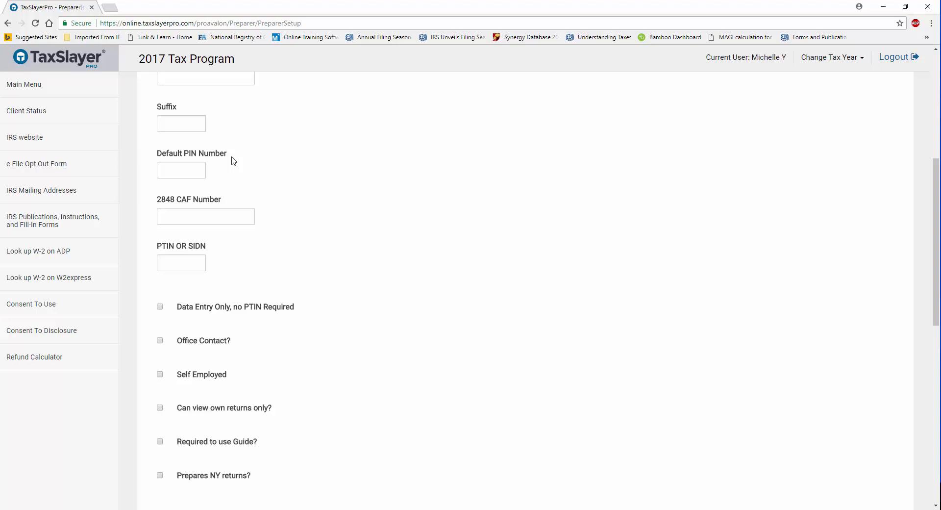
{"action": "scroll", "coordinate": [330, 218], "scroll_direction": "down", "scroll_amount": 1}
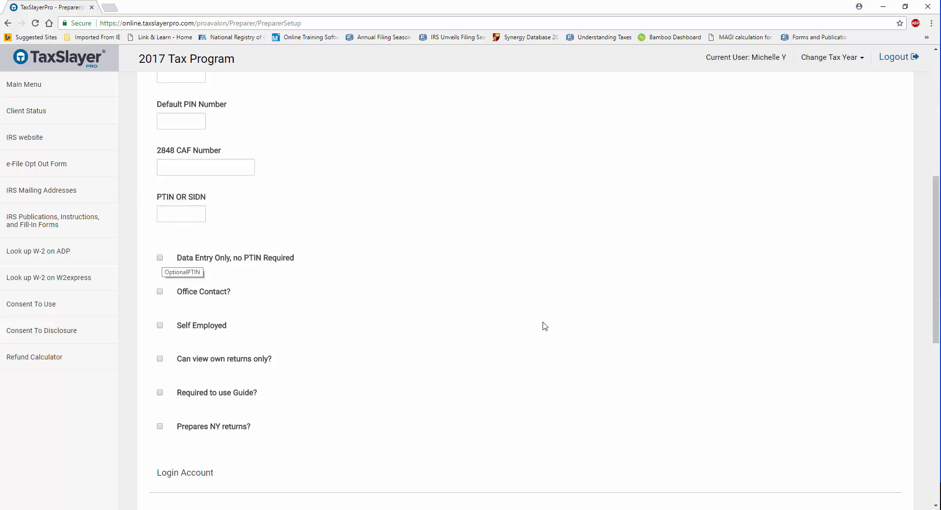
{"action": "scroll", "coordinate": [506, 348], "scroll_direction": "down", "scroll_amount": 2}
{"action": "scroll", "coordinate": [506, 348], "scroll_direction": "down", "scroll_amount": 5}
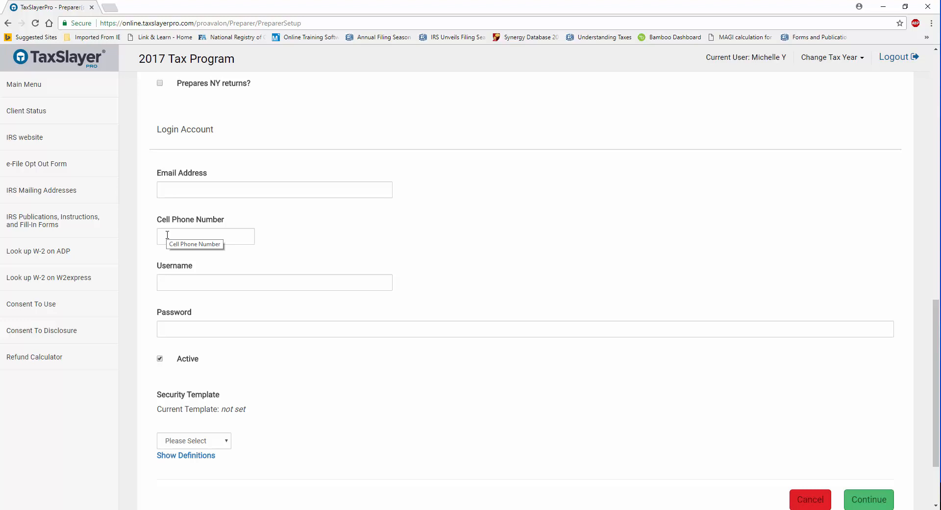
{"action": "scroll", "coordinate": [187, 265], "scroll_direction": "down", "scroll_amount": 1}
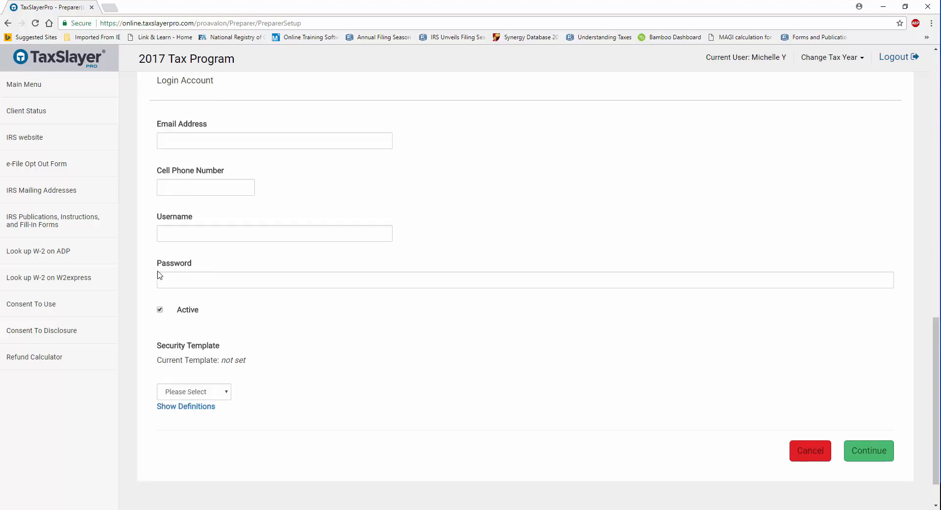
{"action": "scroll", "coordinate": [315, 378], "scroll_direction": "down", "scroll_amount": 1}
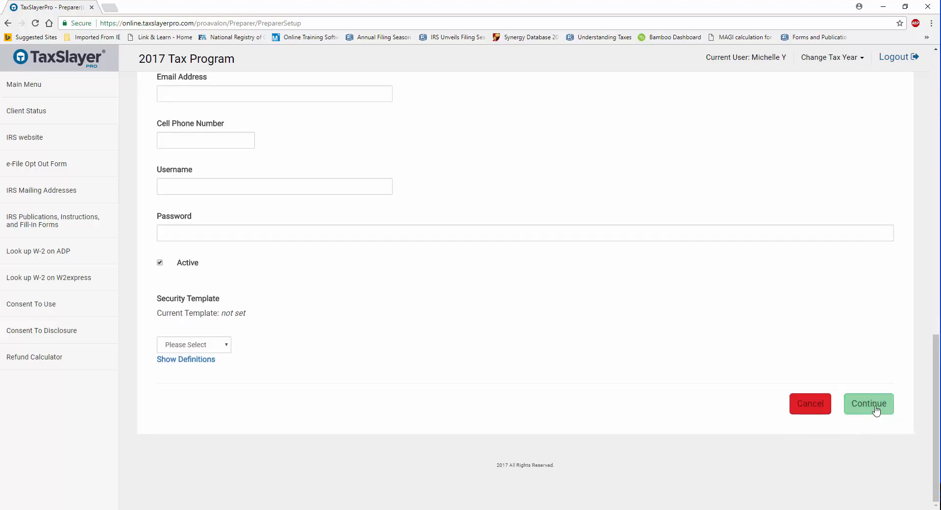
{"action": "left_click", "coordinate": [815, 410]}
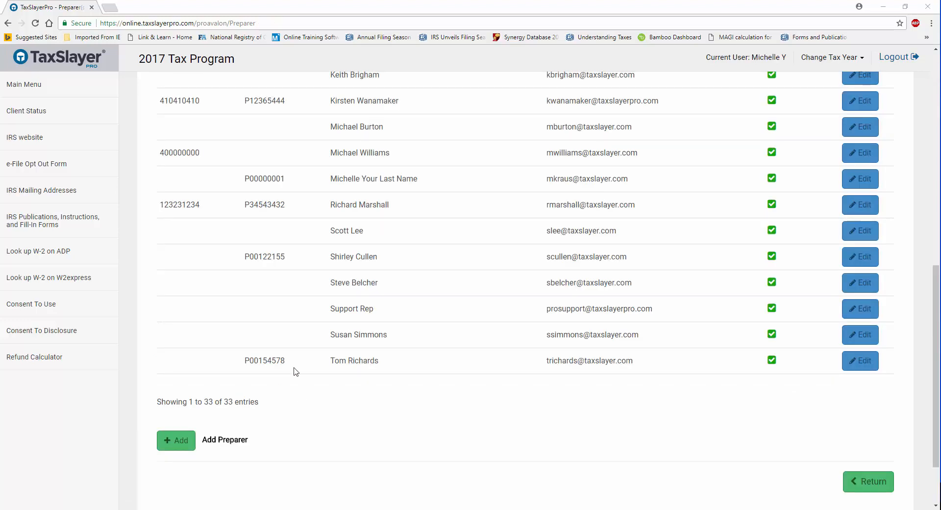
Review the Fees Setup table ($10.00 per form, $0.00 minimum) and return to the Configuration Menu.
{"action": "left_click", "coordinate": [867, 486]}
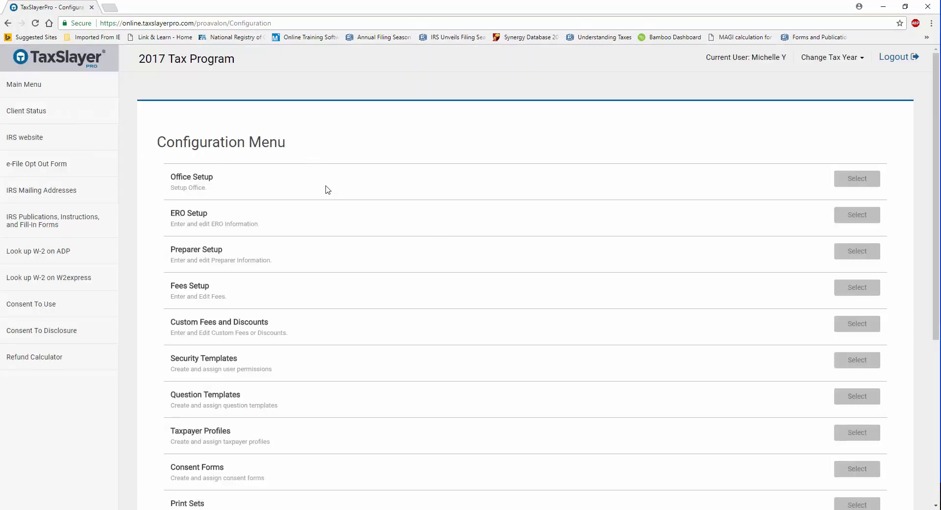
{"action": "scroll", "coordinate": [329, 273], "scroll_direction": "down", "scroll_amount": 1}
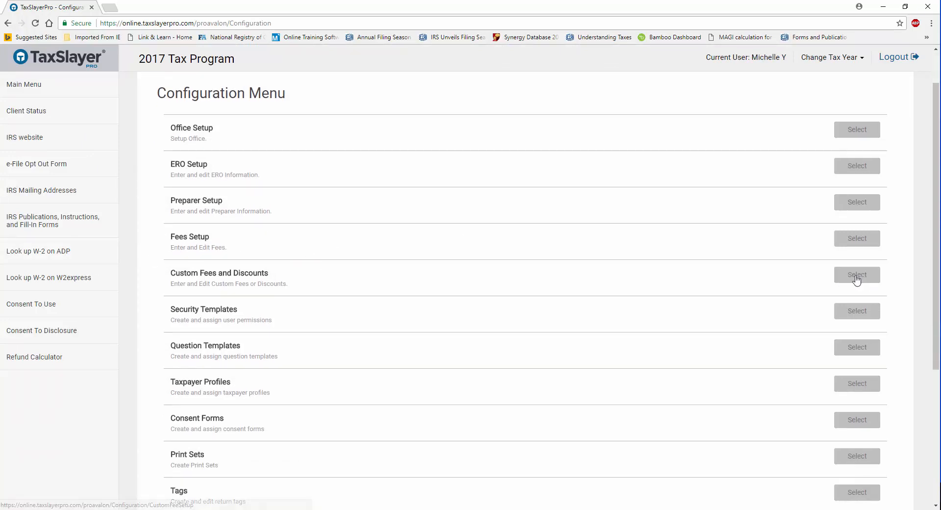
{"action": "left_click", "coordinate": [846, 241]}
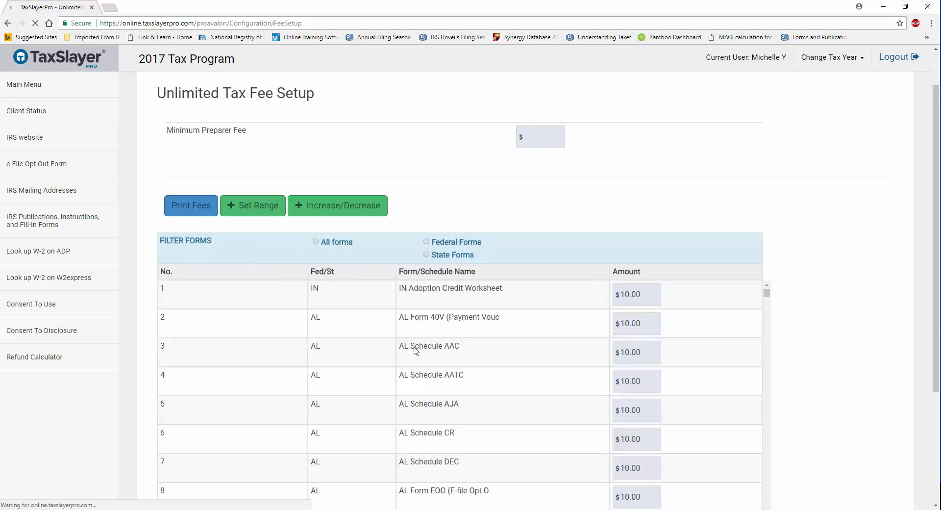
{"action": "scroll", "coordinate": [416, 350], "scroll_direction": "down", "scroll_amount": 1}
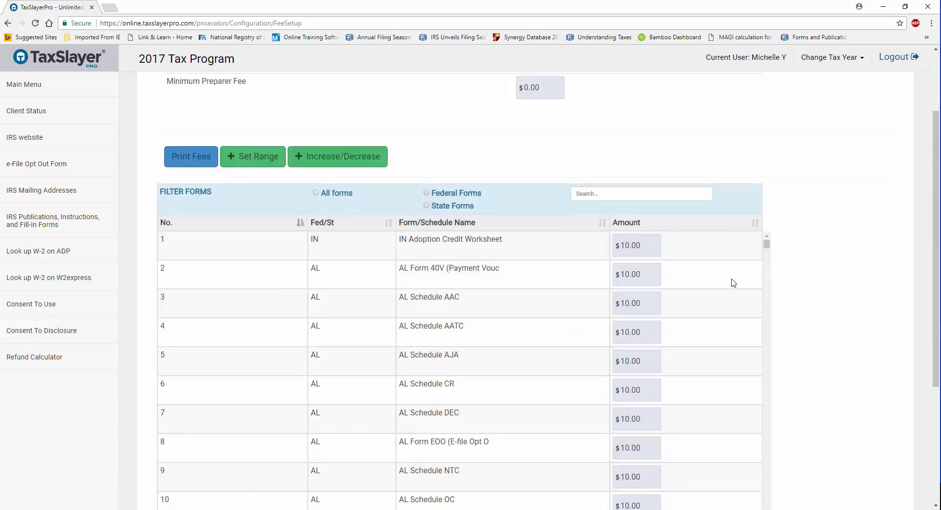
{"action": "scroll", "coordinate": [733, 283], "scroll_direction": "down", "scroll_amount": 6}
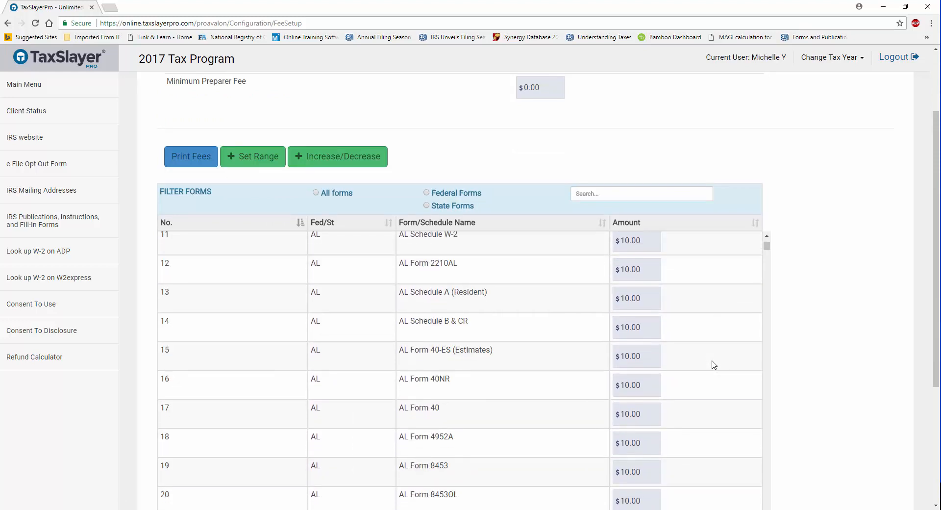
{"action": "scroll", "coordinate": [712, 364], "scroll_direction": "down", "scroll_amount": 6}
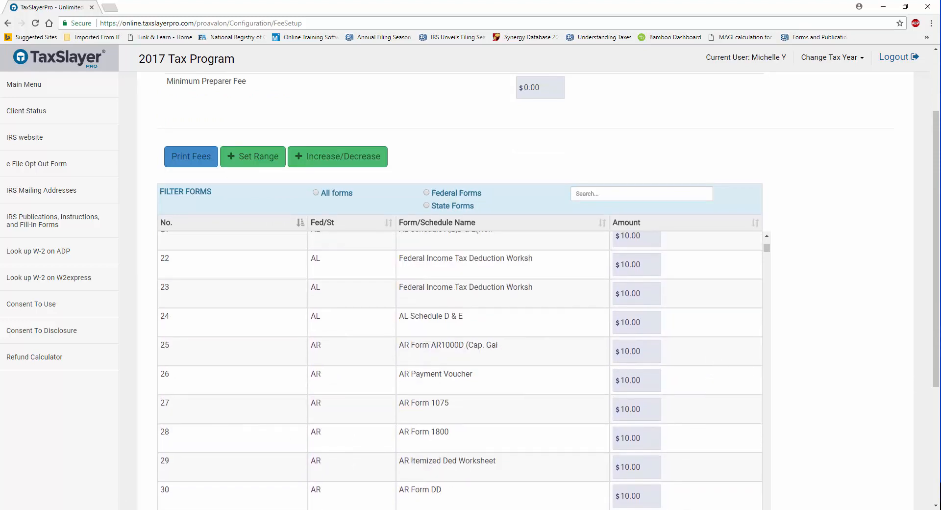
{"action": "left_click_drag", "start_coordinate": [935, 383], "coordinate": [934, 490]}
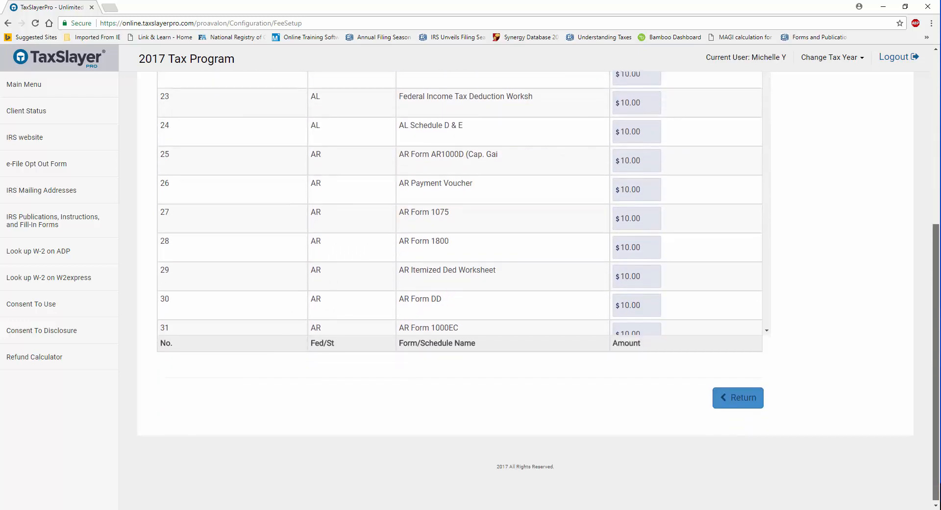
{"action": "left_click", "coordinate": [733, 406]}
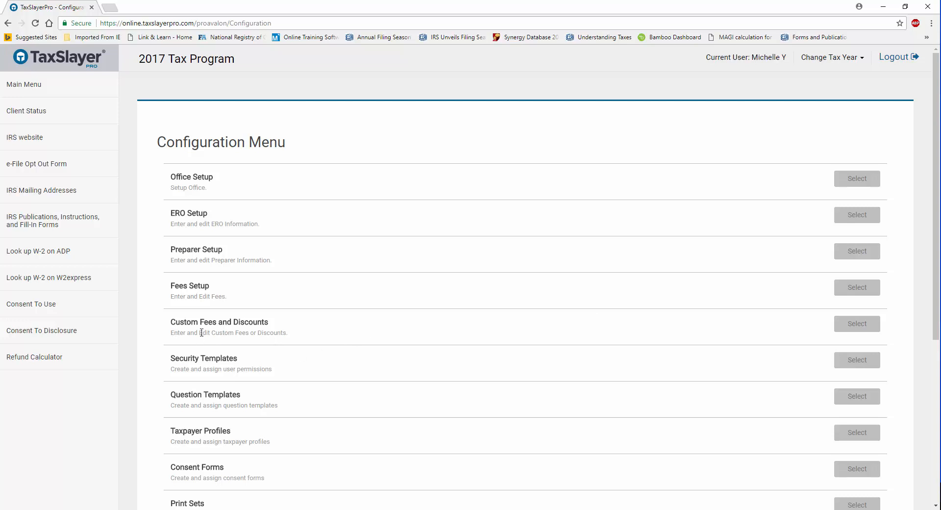
Open Custom Fees and Discounts, start a new custom fee, and cancel it.
{"action": "left_click", "coordinate": [857, 326]}
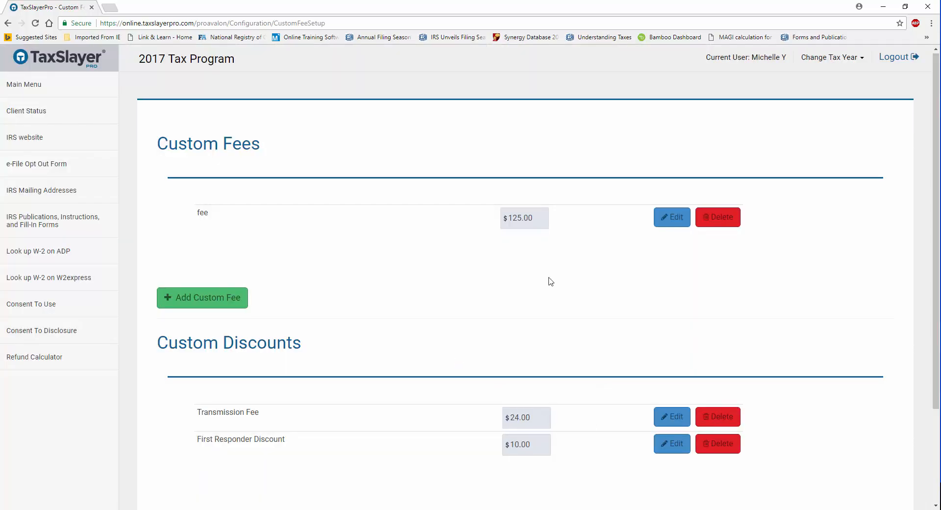
{"action": "scroll", "coordinate": [579, 293], "scroll_direction": "down", "scroll_amount": 1}
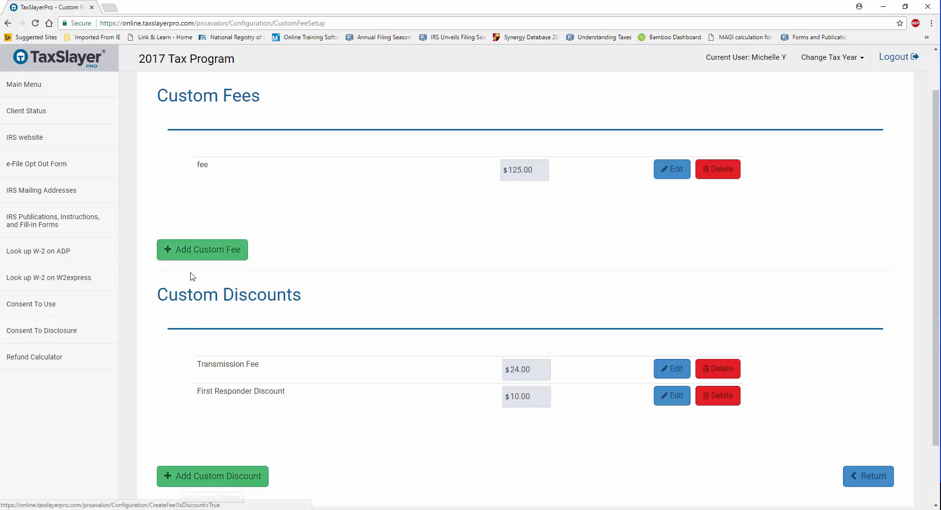
{"action": "left_click", "coordinate": [196, 249]}
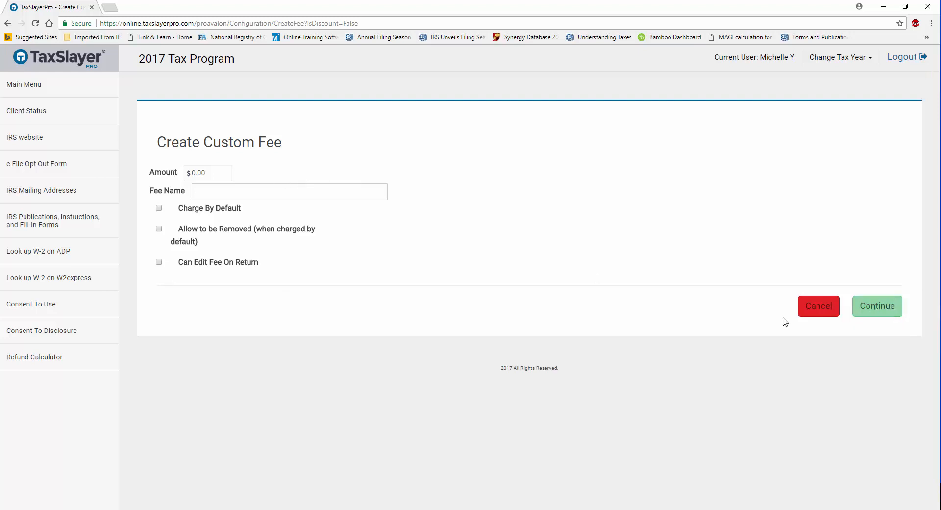
{"action": "left_click", "coordinate": [815, 314]}
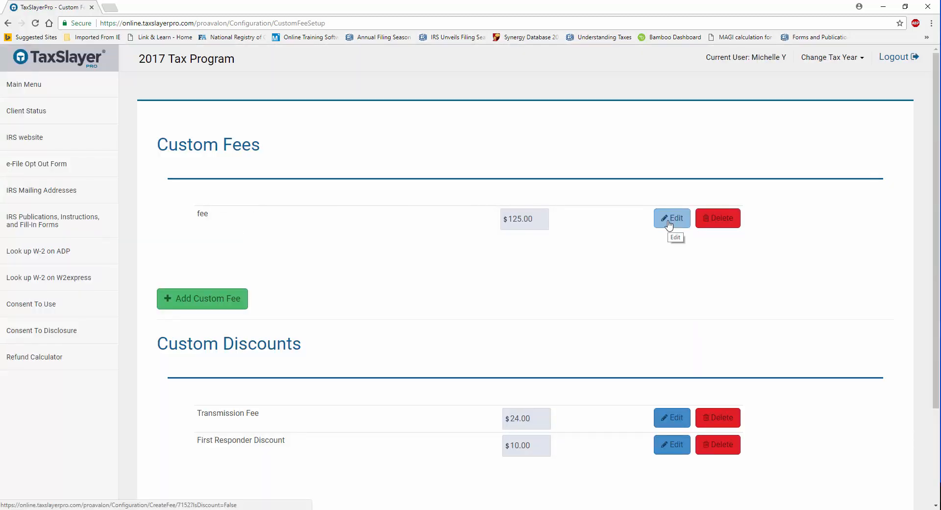
Let the $125.00 fee be removed and edited on returns, and save it.
{"action": "left_click", "coordinate": [669, 225]}
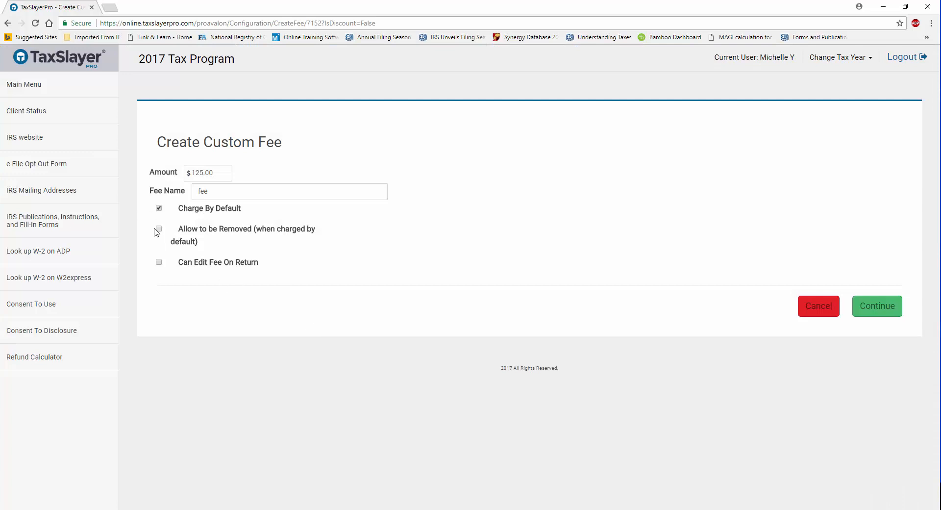
{"action": "left_click", "coordinate": [159, 229]}
{"action": "left_click", "coordinate": [159, 263]}
{"action": "left_click", "coordinate": [875, 319]}
Open the Transmission Fee discount, keep it at $24.00, and review the fee list.
{"action": "scroll", "coordinate": [310, 371], "scroll_direction": "down", "scroll_amount": 3}
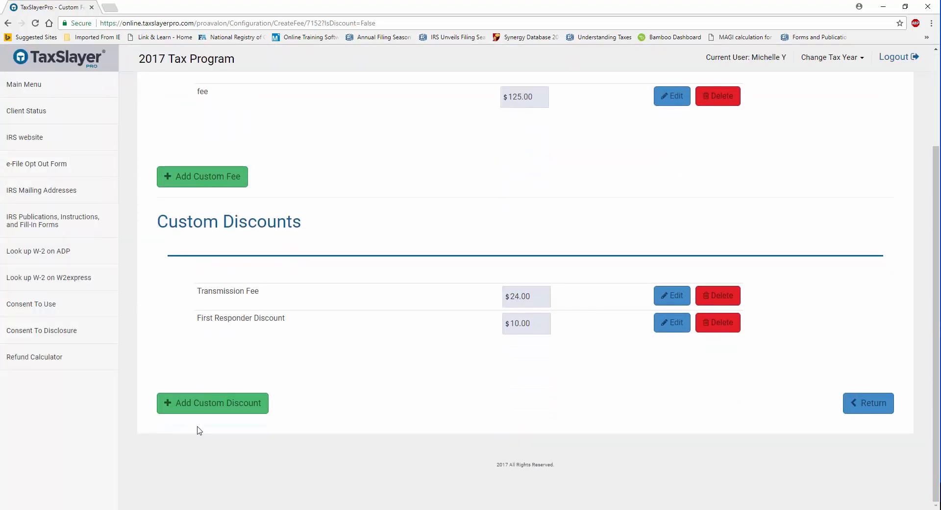
{"action": "left_click", "coordinate": [201, 403]}
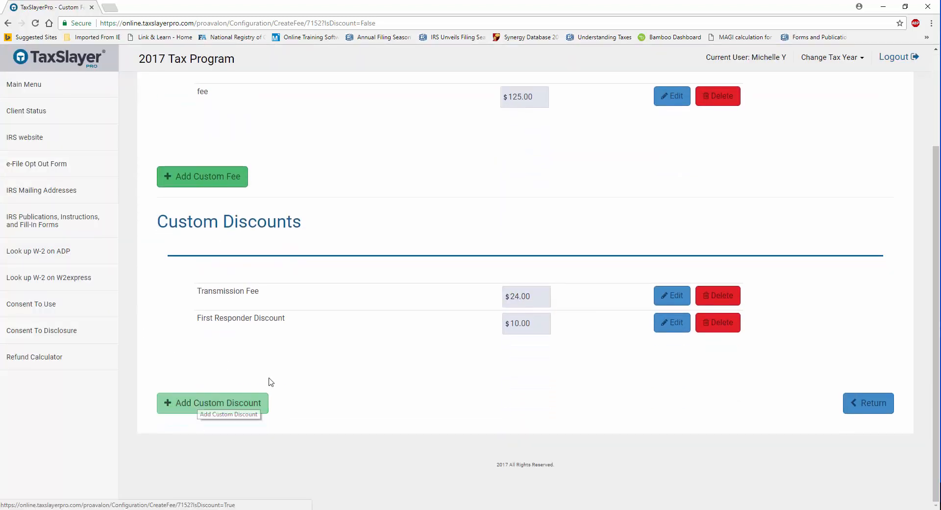
{"action": "left_click", "coordinate": [681, 300]}
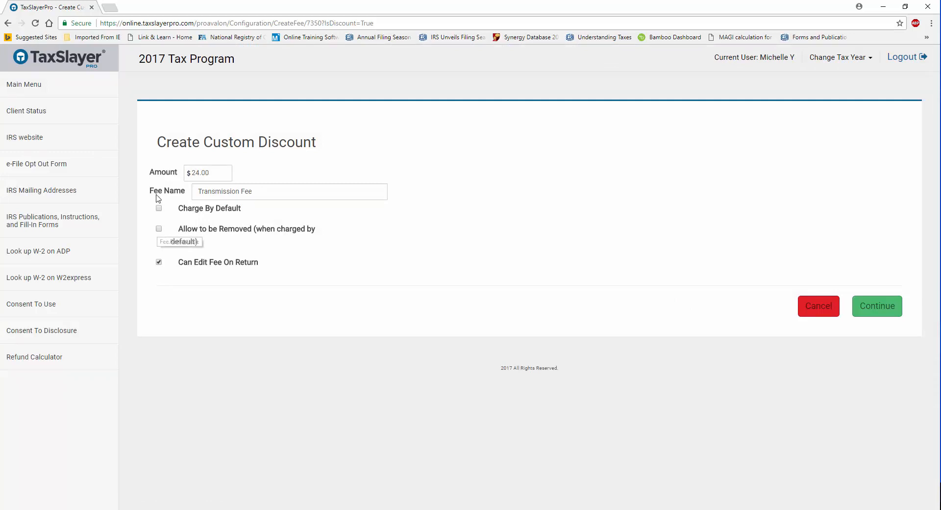
{"action": "left_click", "coordinate": [877, 305]}
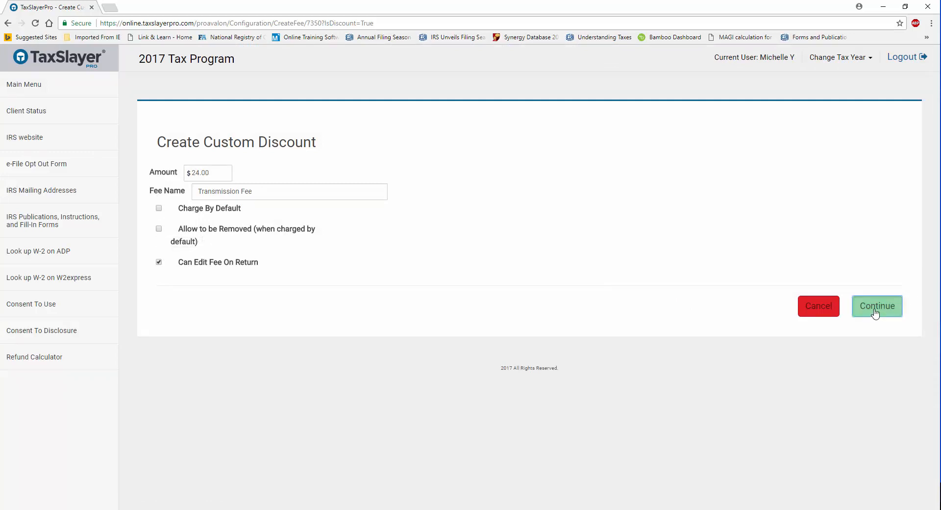
{"action": "scroll", "coordinate": [522, 314], "scroll_direction": "down", "scroll_amount": 2}
{"action": "scroll", "coordinate": [523, 314], "scroll_direction": "down", "scroll_amount": 1}
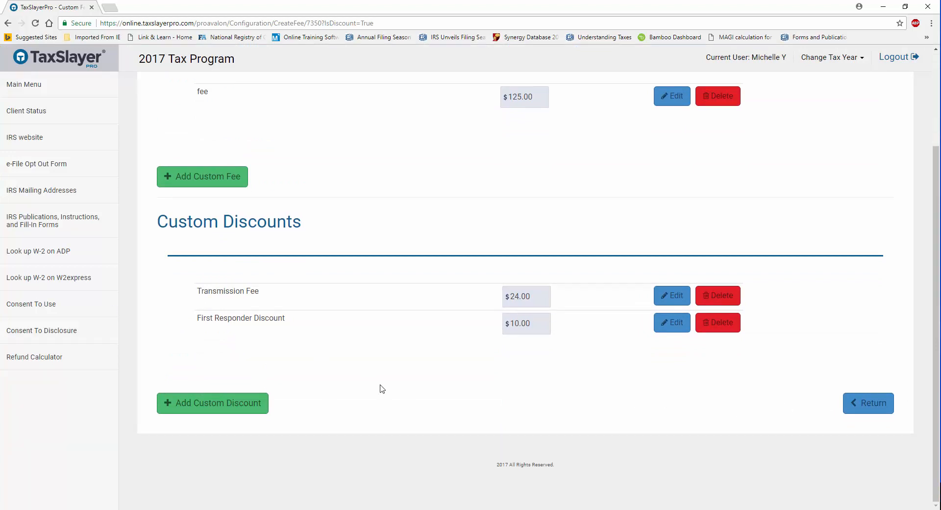
{"action": "scroll", "coordinate": [387, 392], "scroll_direction": "up", "scroll_amount": 3}
{"action": "scroll", "coordinate": [387, 393], "scroll_direction": "down", "scroll_amount": 1}
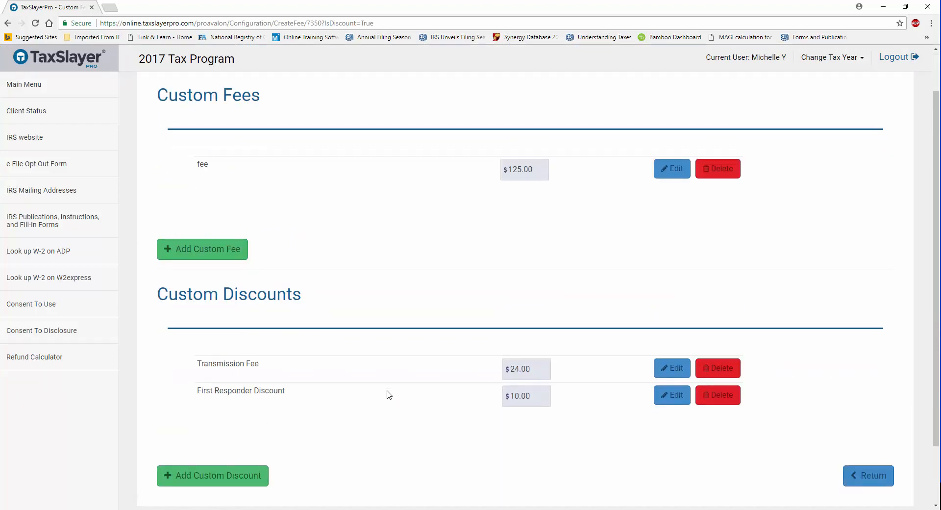
{"action": "scroll", "coordinate": [388, 393], "scroll_direction": "down", "scroll_amount": 2}
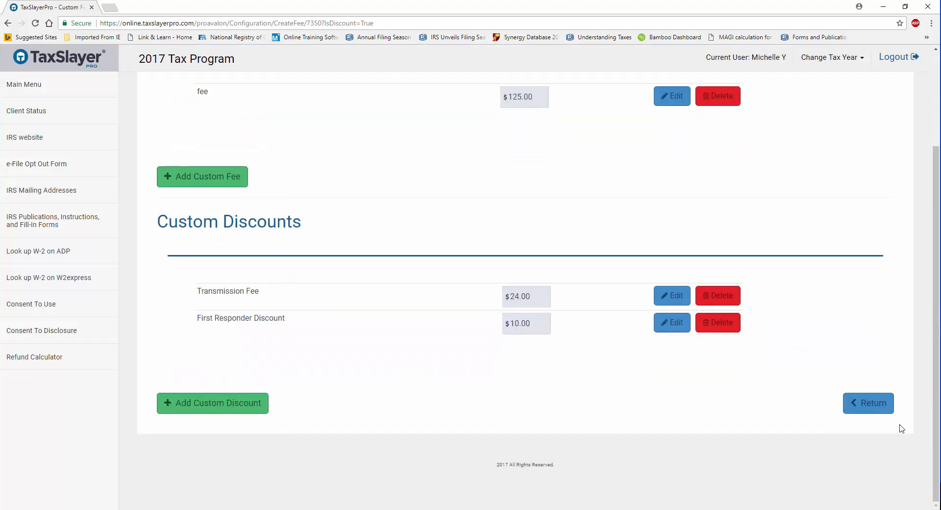
Open Security Templates, then review and save the Administrator template's permissions.
{"action": "left_click", "coordinate": [868, 407]}
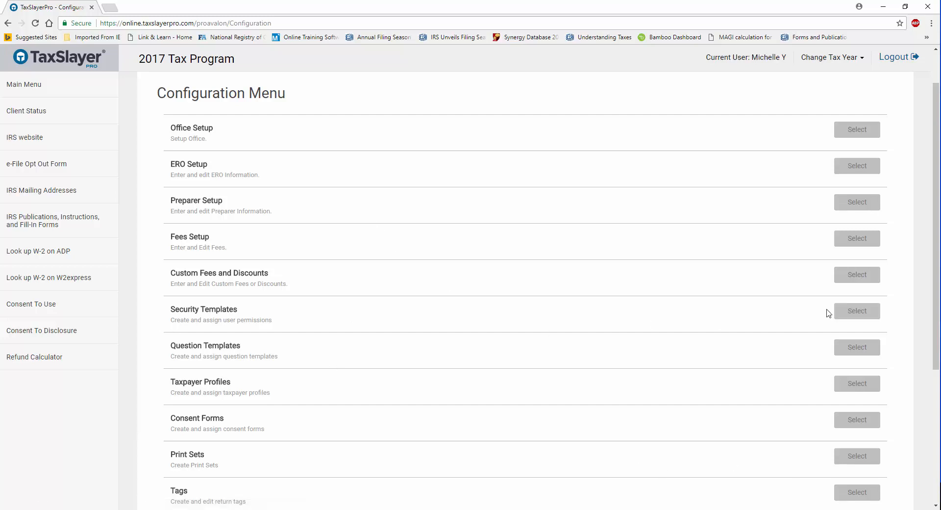
{"action": "left_click", "coordinate": [850, 313]}
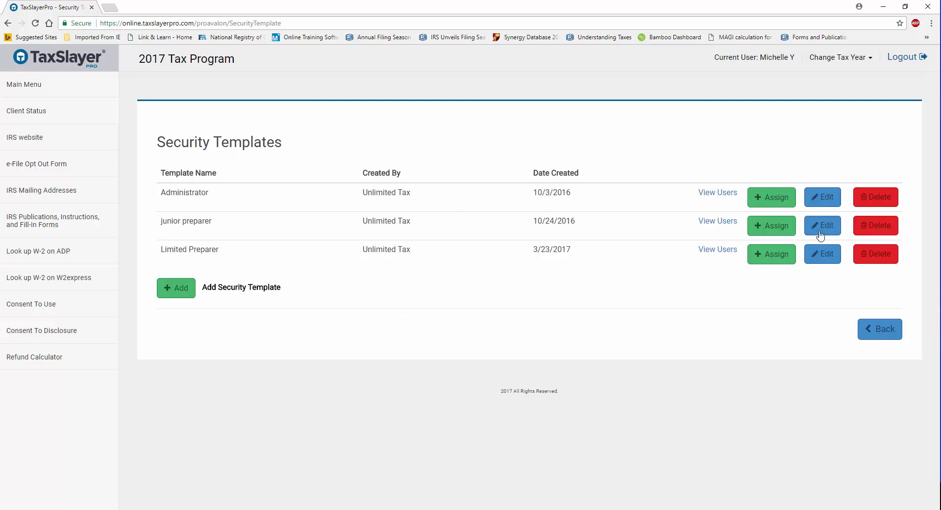
{"action": "left_click", "coordinate": [818, 198]}
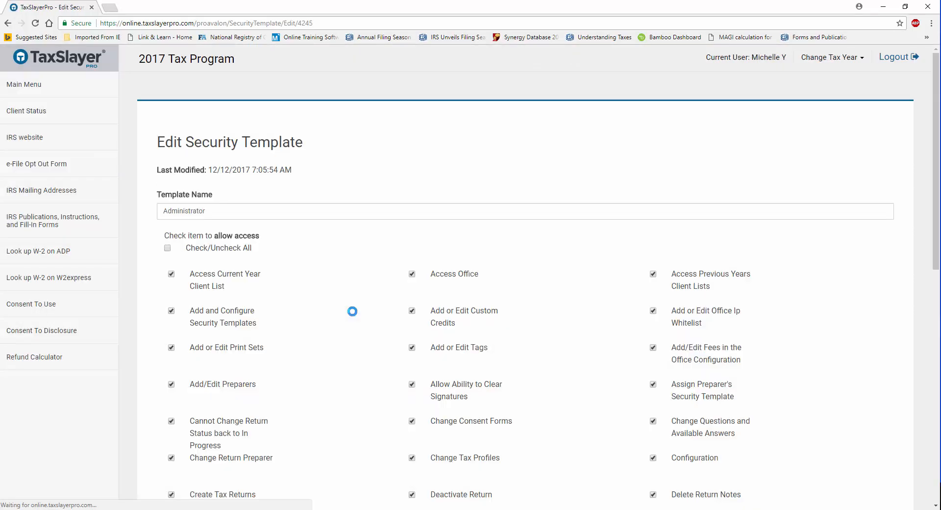
{"action": "scroll", "coordinate": [410, 310], "scroll_direction": "down", "scroll_amount": 2}
{"action": "scroll", "coordinate": [250, 348], "scroll_direction": "down", "scroll_amount": 5}
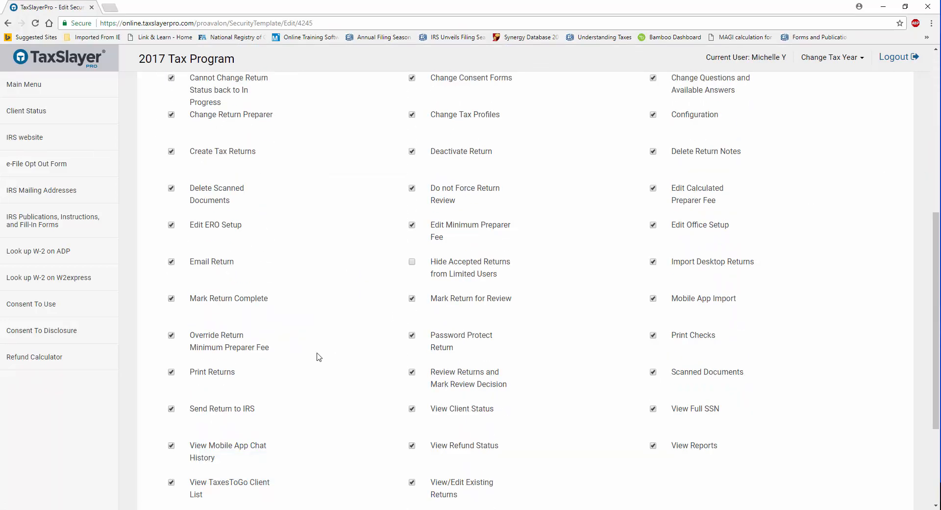
{"action": "scroll", "coordinate": [706, 333], "scroll_direction": "down", "scroll_amount": 3}
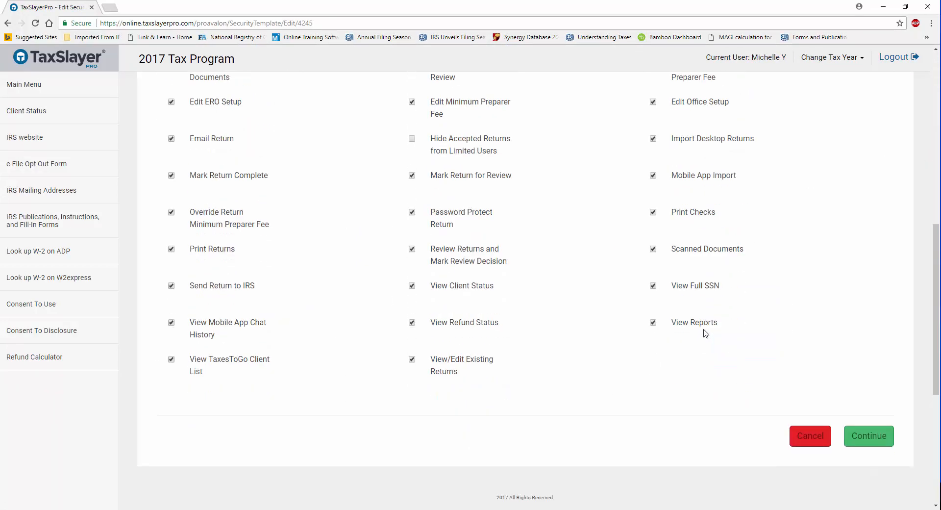
{"action": "left_click", "coordinate": [864, 418]}
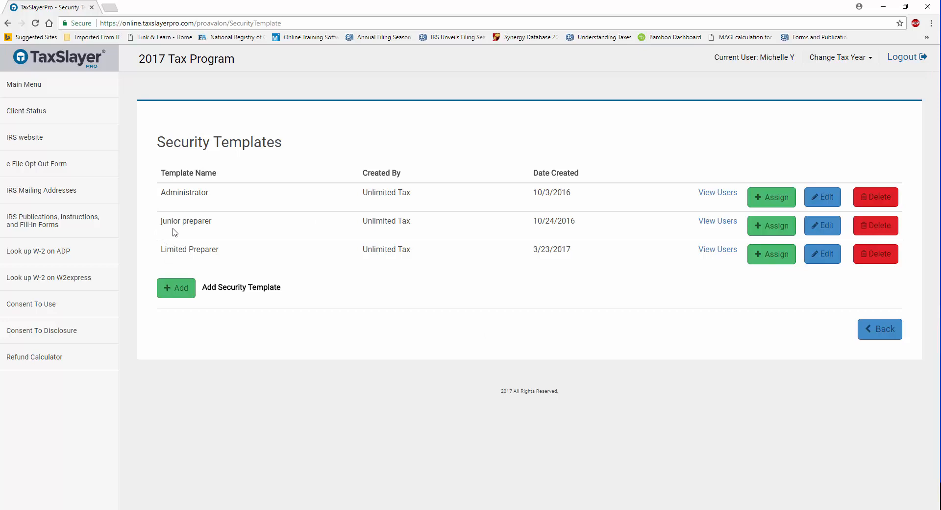
{"action": "left_click", "coordinate": [170, 296]}
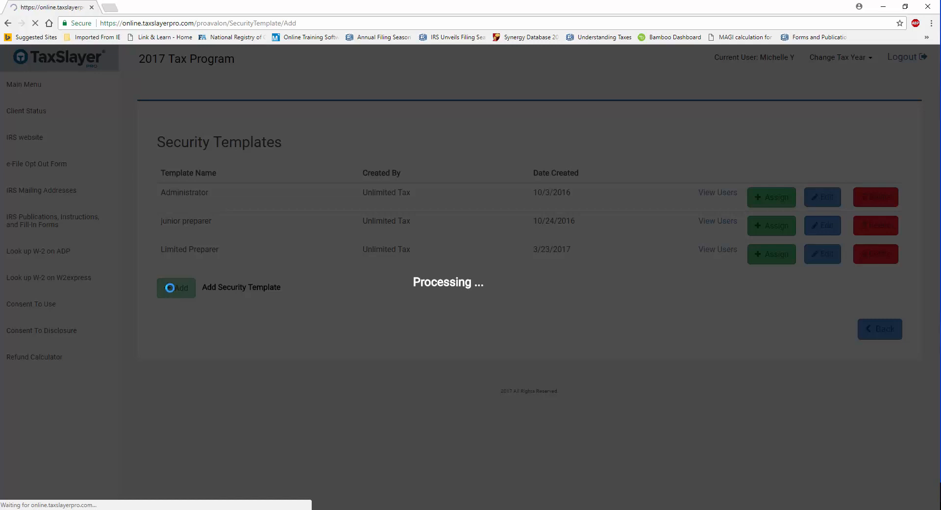
{"action": "scroll", "coordinate": [709, 207], "scroll_direction": "down", "scroll_amount": 2}
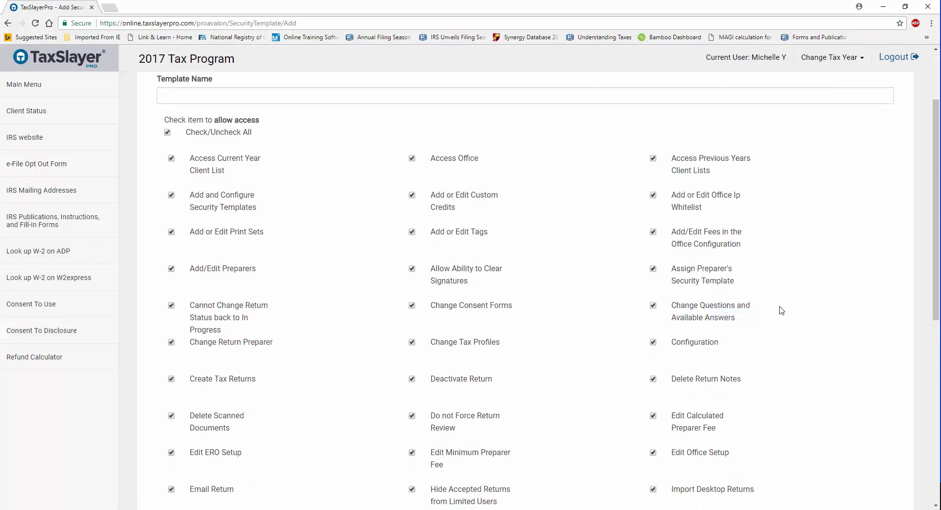
{"action": "scroll", "coordinate": [841, 335], "scroll_direction": "down", "scroll_amount": 1}
{"action": "scroll", "coordinate": [835, 339], "scroll_direction": "down", "scroll_amount": 7}
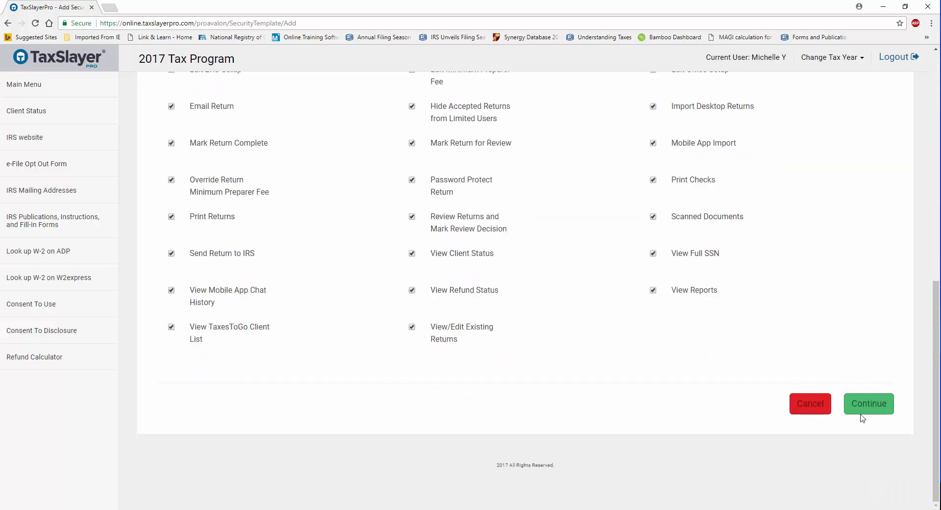
{"action": "left_click", "coordinate": [810, 412]}
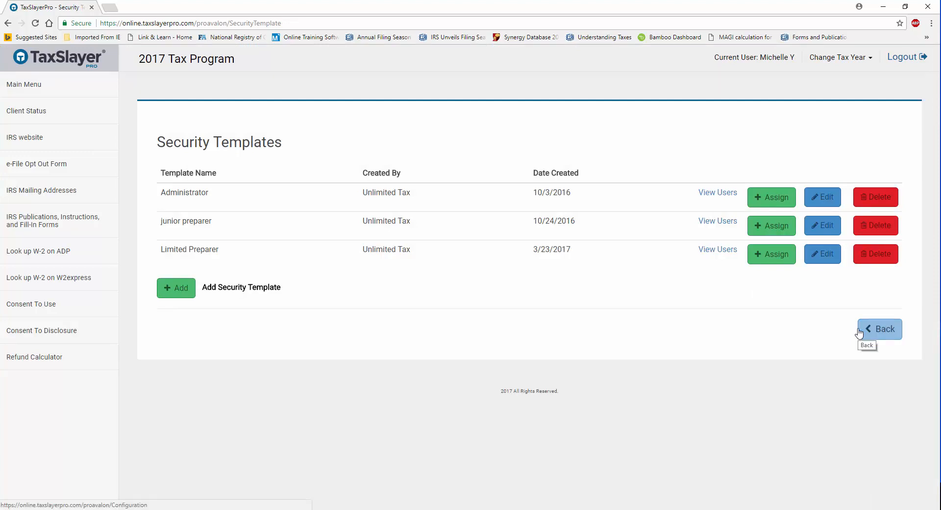
Assign the Administrator template to the checked preparers, save, and go back to the templates list.
{"action": "left_click", "coordinate": [760, 202]}
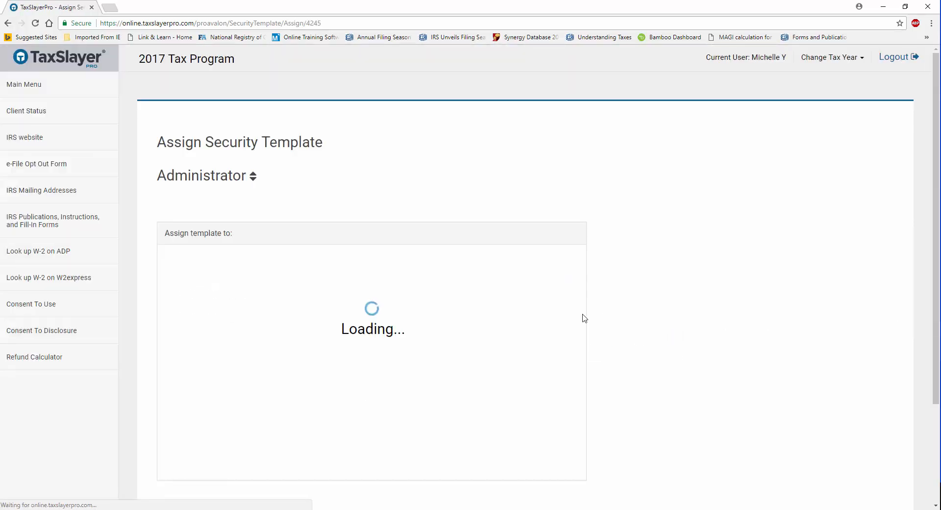
{"action": "scroll", "coordinate": [539, 329], "scroll_direction": "down", "scroll_amount": 2}
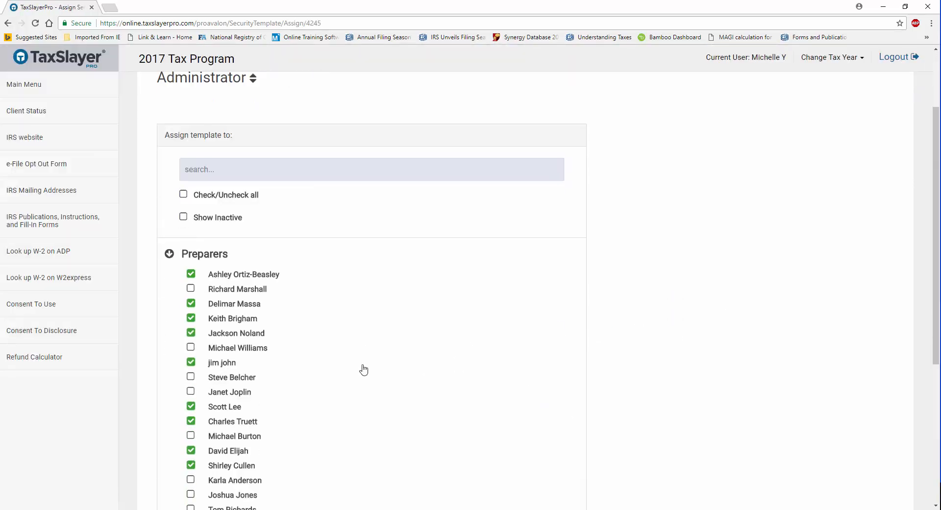
{"action": "scroll", "coordinate": [255, 169], "scroll_direction": "up", "scroll_amount": 2}
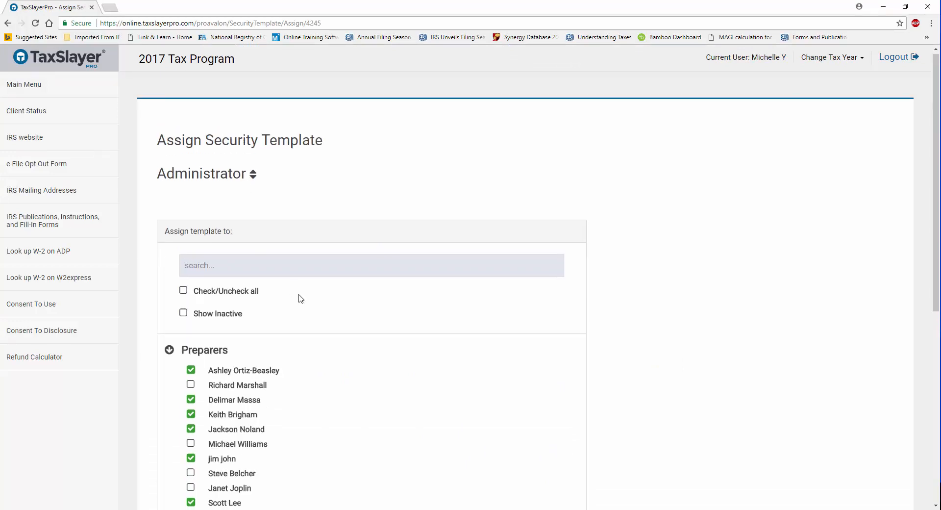
{"action": "scroll", "coordinate": [300, 298], "scroll_direction": "down", "scroll_amount": 1}
{"action": "scroll", "coordinate": [348, 395], "scroll_direction": "down", "scroll_amount": 1}
{"action": "scroll", "coordinate": [348, 395], "scroll_direction": "down", "scroll_amount": 1}
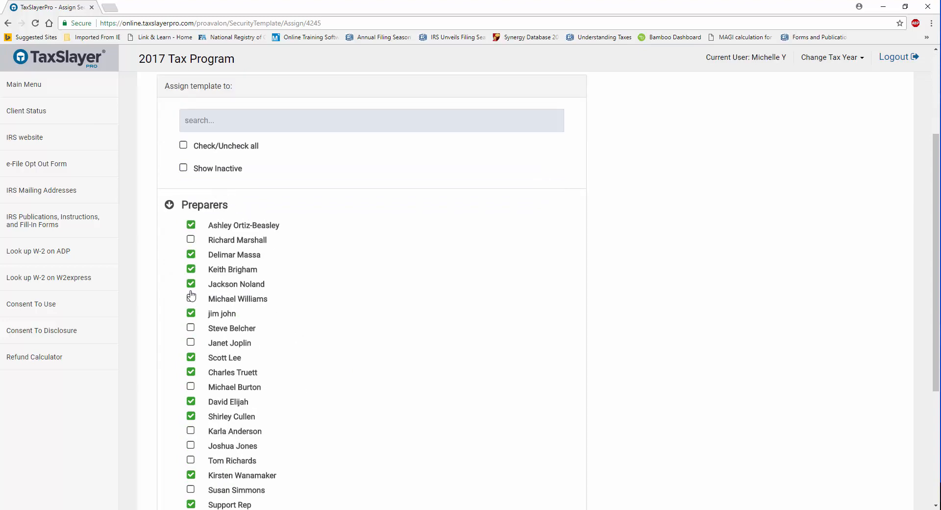
{"action": "scroll", "coordinate": [473, 380], "scroll_direction": "down", "scroll_amount": 4}
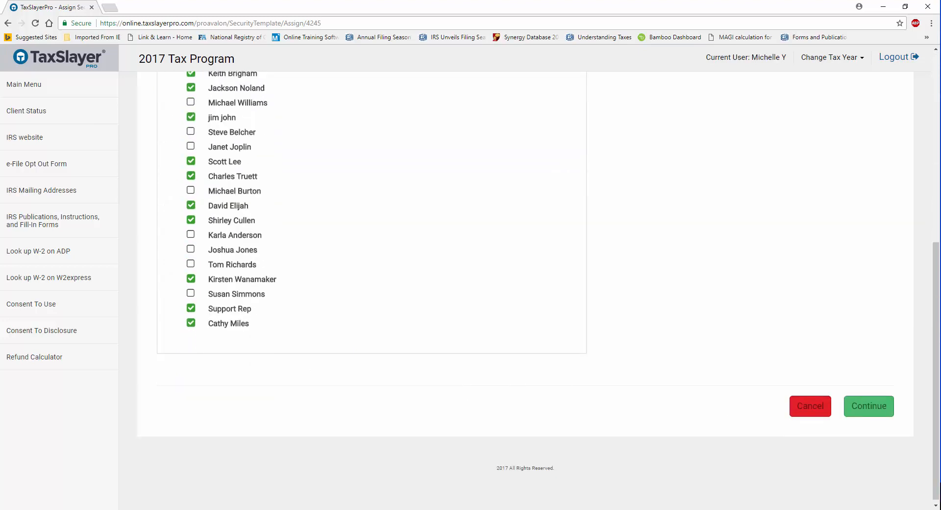
{"action": "left_click", "coordinate": [872, 407]}
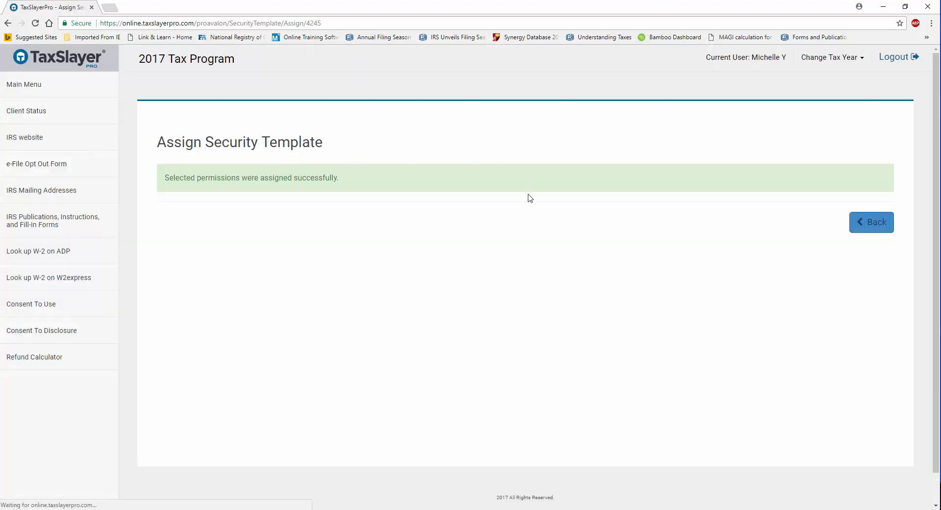
{"action": "left_click", "coordinate": [869, 221]}
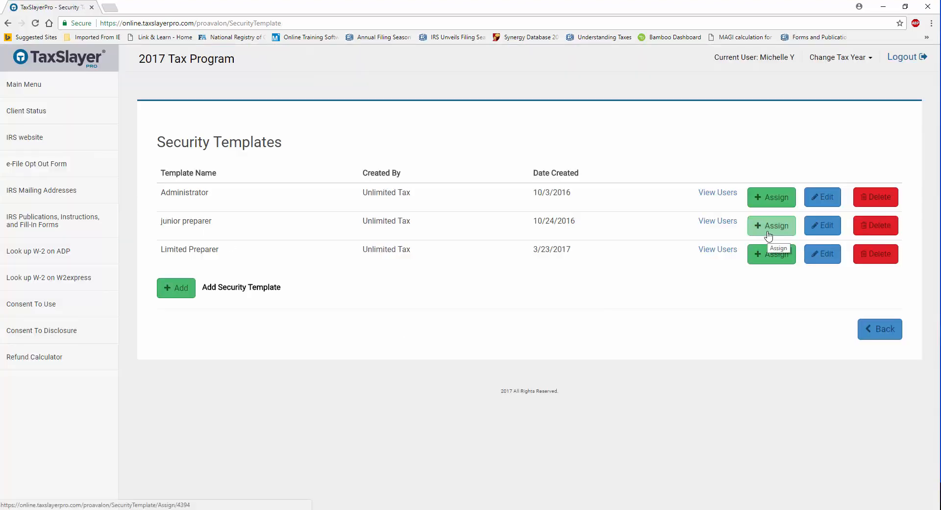
Open Question Templates from the Configuration Menu and begin adding a new question.
{"action": "left_click", "coordinate": [883, 333]}
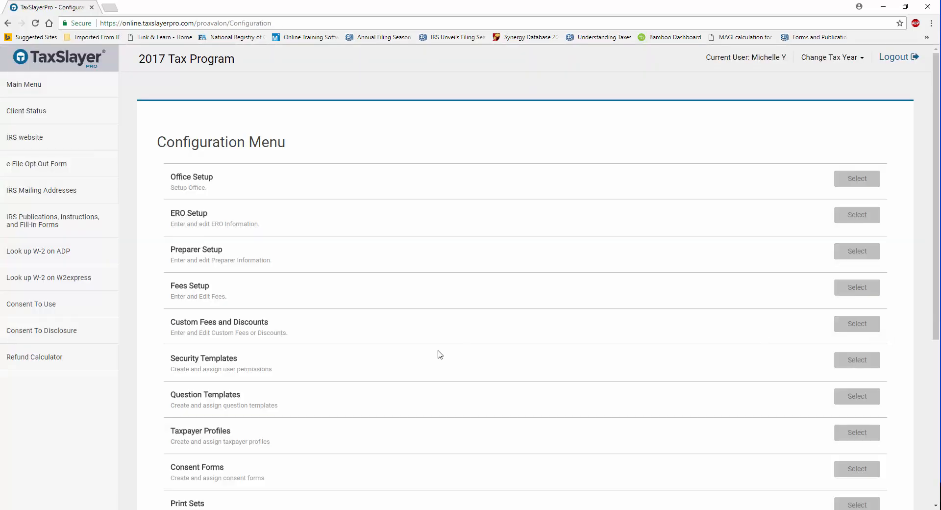
{"action": "scroll", "coordinate": [439, 354], "scroll_direction": "down", "scroll_amount": 1}
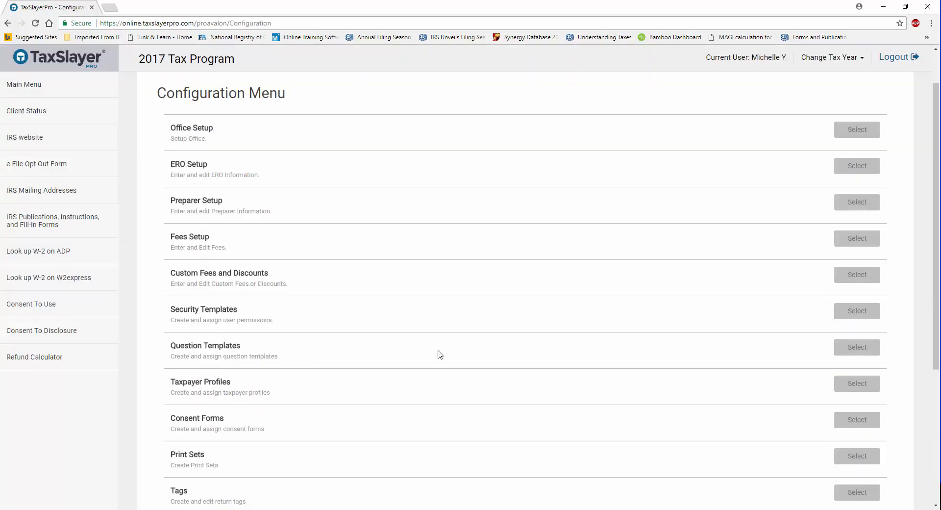
{"action": "scroll", "coordinate": [437, 353], "scroll_direction": "down", "scroll_amount": 1}
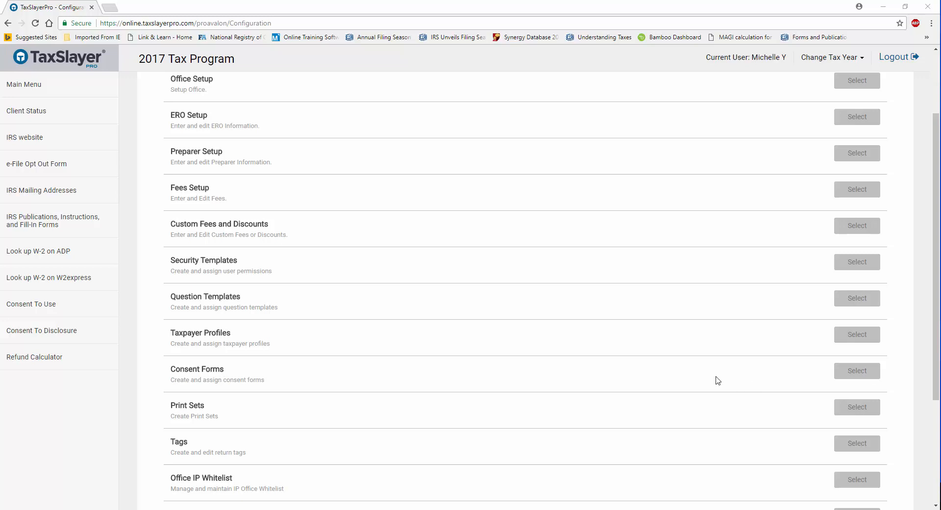
{"action": "left_click", "coordinate": [853, 303]}
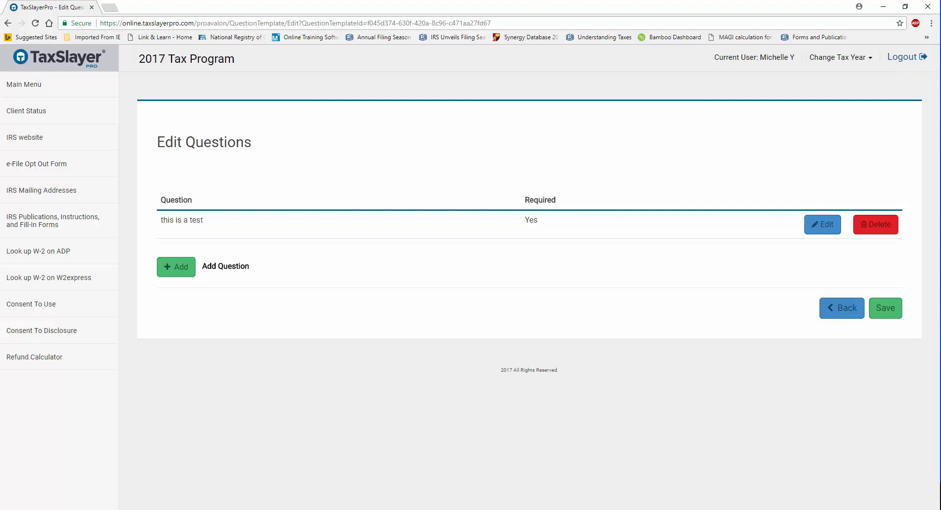
{"action": "left_click", "coordinate": [179, 267]}
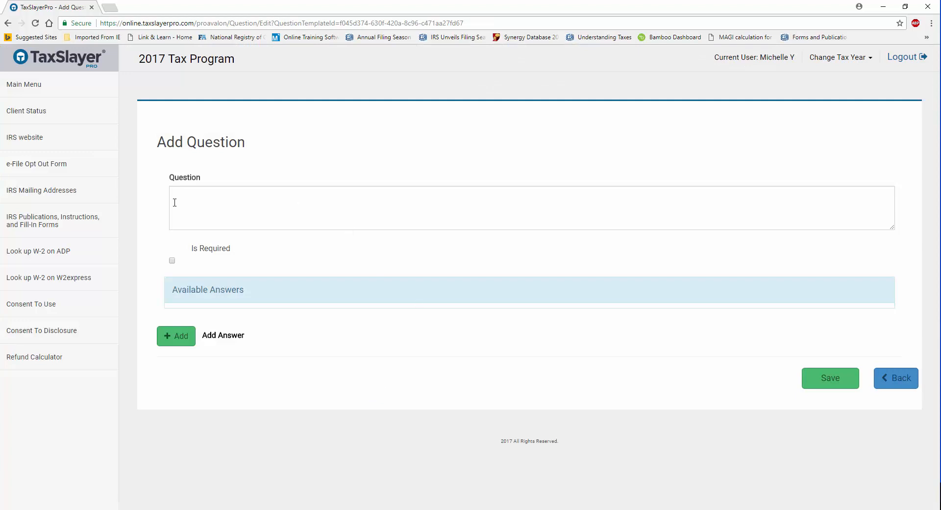
Enter the question 'Do you have children' and mark it required.
{"action": "left_click", "coordinate": [182, 193]}
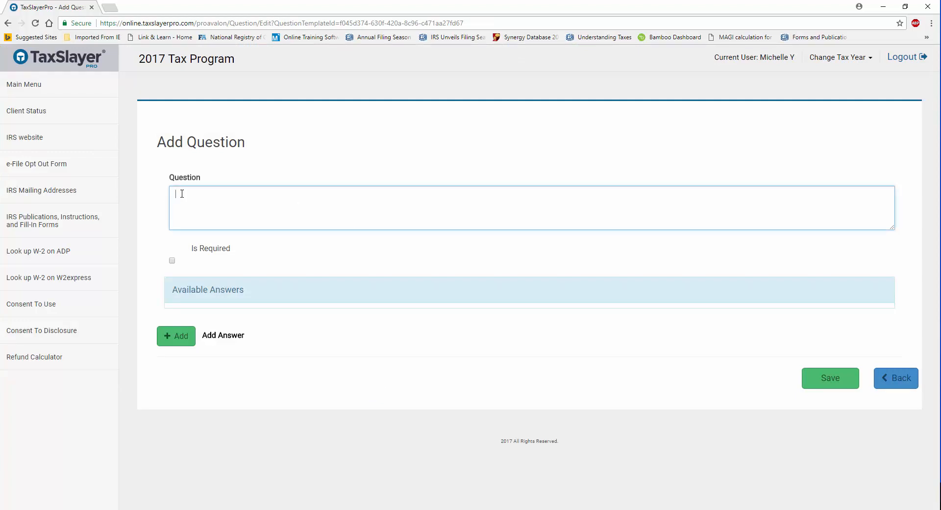
{"action": "type", "text": "Do you have children"}
{"action": "left_click", "coordinate": [172, 260]}
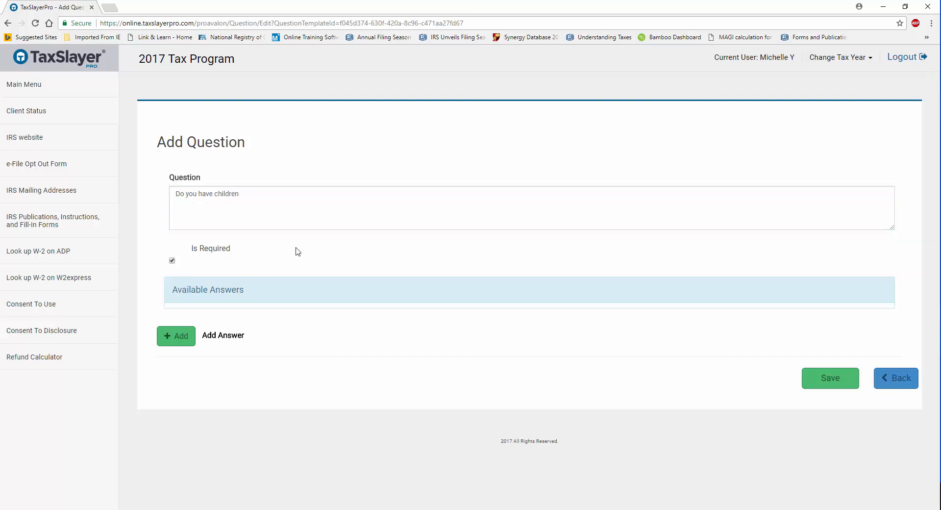
Add the answers 'yes' and 'no', save the question, and go back.
{"action": "left_click", "coordinate": [168, 338]}
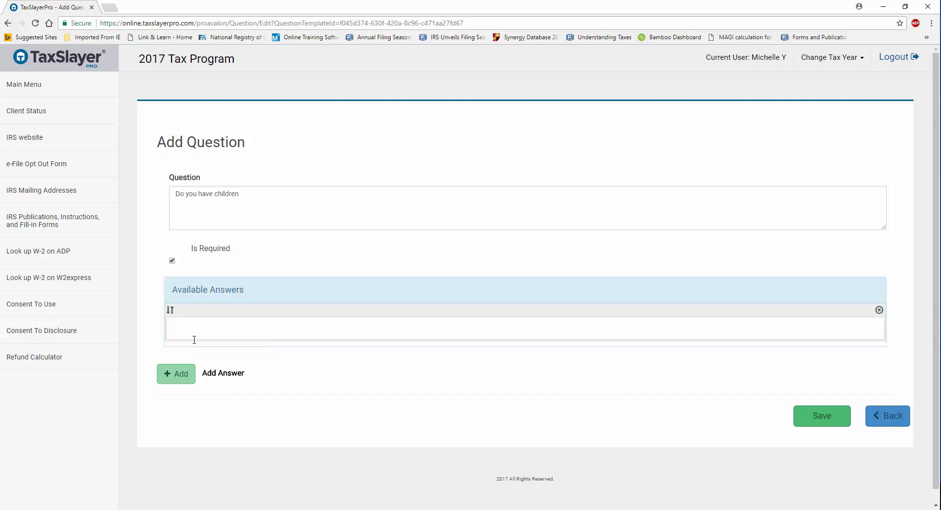
{"action": "left_click", "coordinate": [184, 329]}
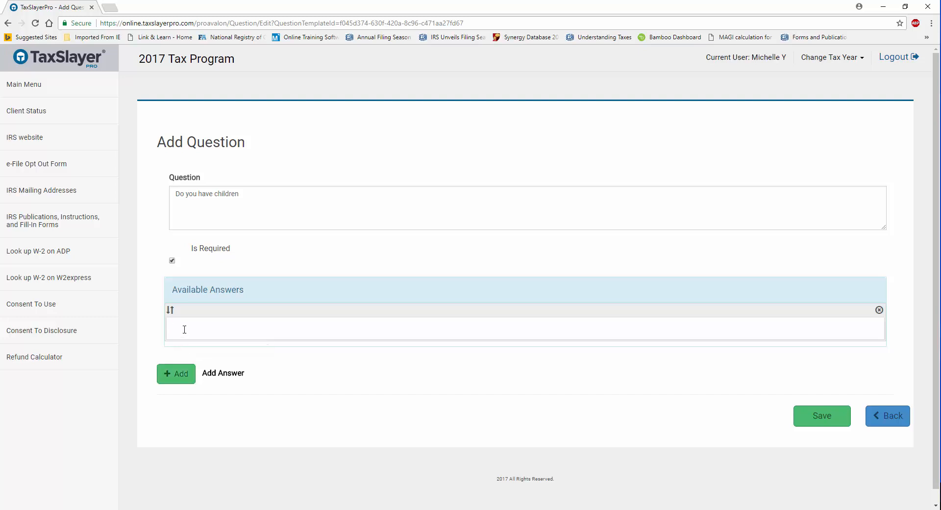
{"action": "type", "text": "yes"}
{"action": "left_click", "coordinate": [179, 374]}
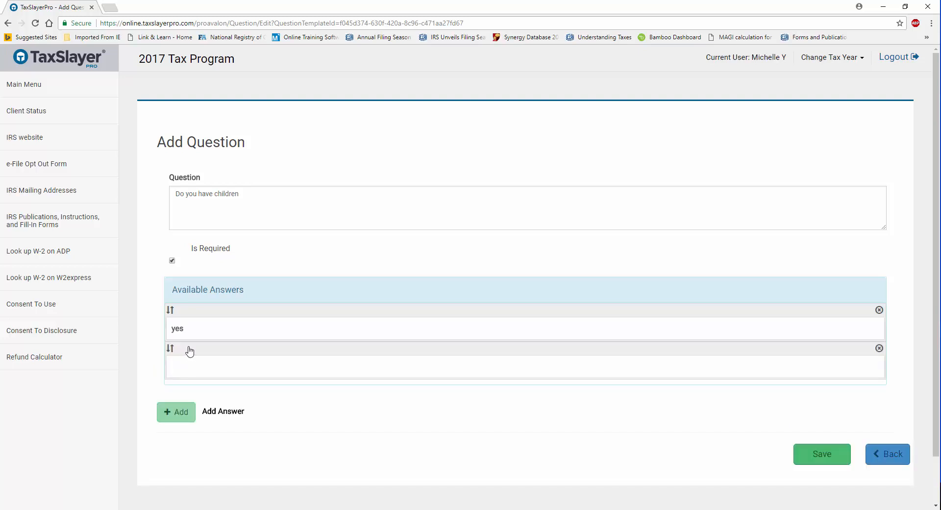
{"action": "left_click", "coordinate": [176, 365]}
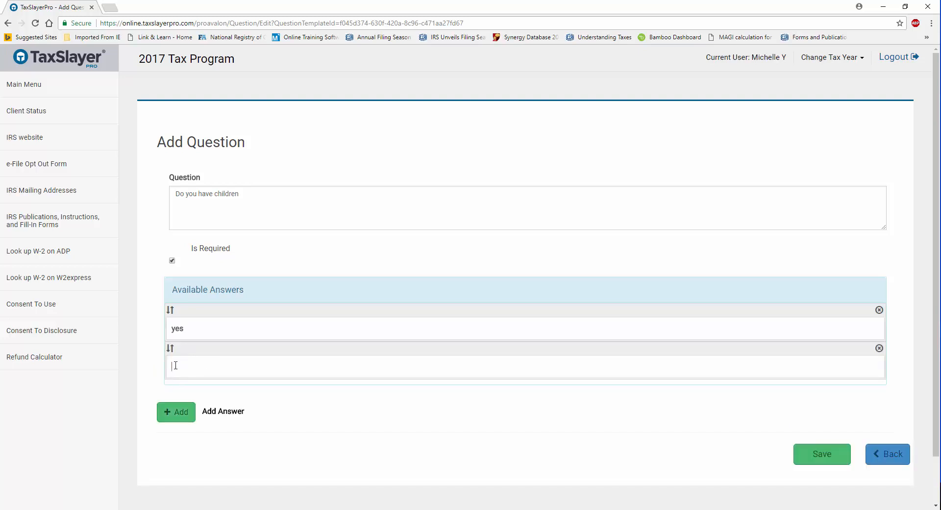
{"action": "type", "text": "no"}
{"action": "left_click", "coordinate": [825, 457]}
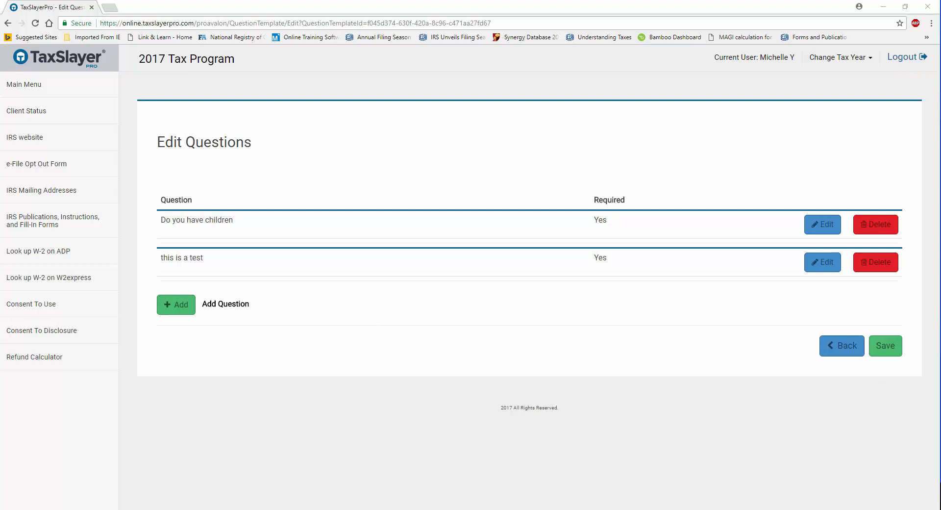
{"action": "left_click", "coordinate": [833, 351]}
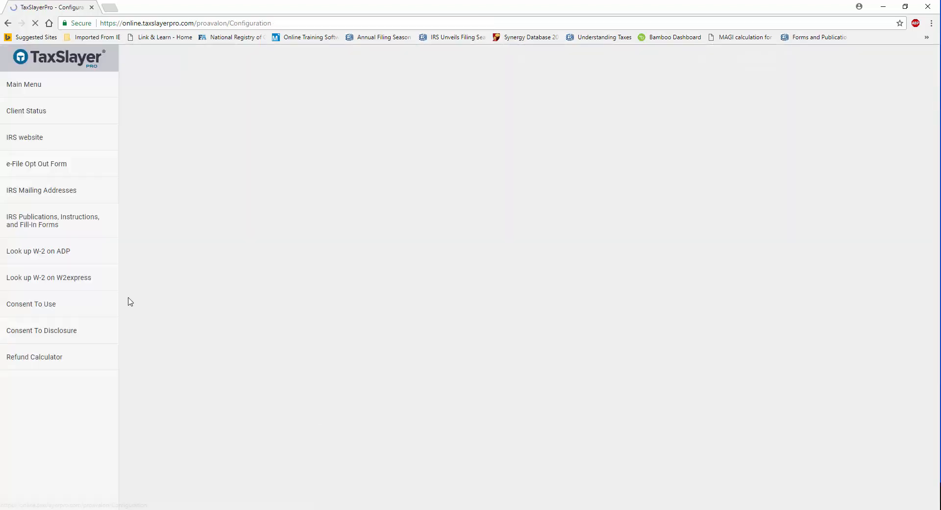
Review the Taxpayer Profiles list and return to the Configuration Menu.
{"action": "scroll", "coordinate": [296, 407], "scroll_direction": "down", "scroll_amount": 2}
{"action": "scroll", "coordinate": [296, 406], "scroll_direction": "down", "scroll_amount": 2}
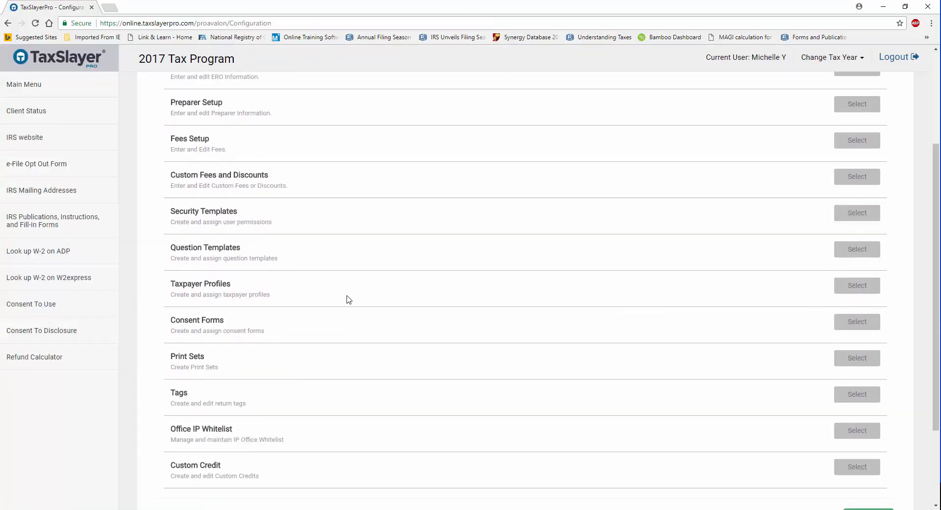
{"action": "left_click", "coordinate": [846, 294]}
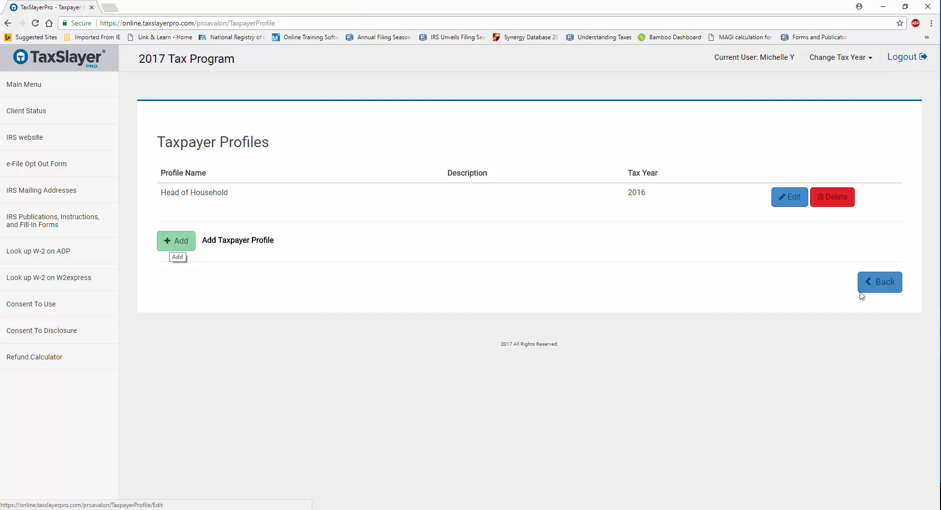
{"action": "left_click", "coordinate": [882, 280]}
Scroll down the Configuration Menu and open the Consent Forms settings.
{"action": "scroll", "coordinate": [584, 383], "scroll_direction": "down", "scroll_amount": 3}
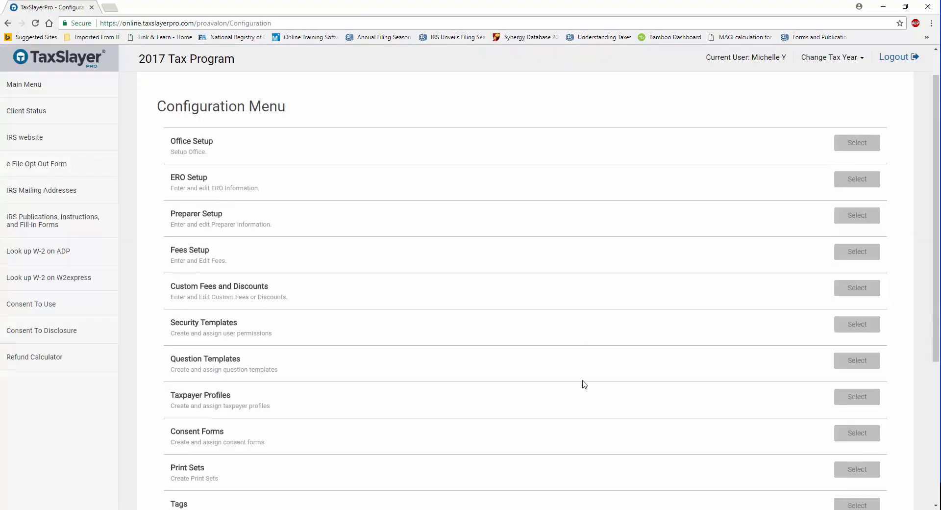
{"action": "scroll", "coordinate": [584, 384], "scroll_direction": "down", "scroll_amount": 1}
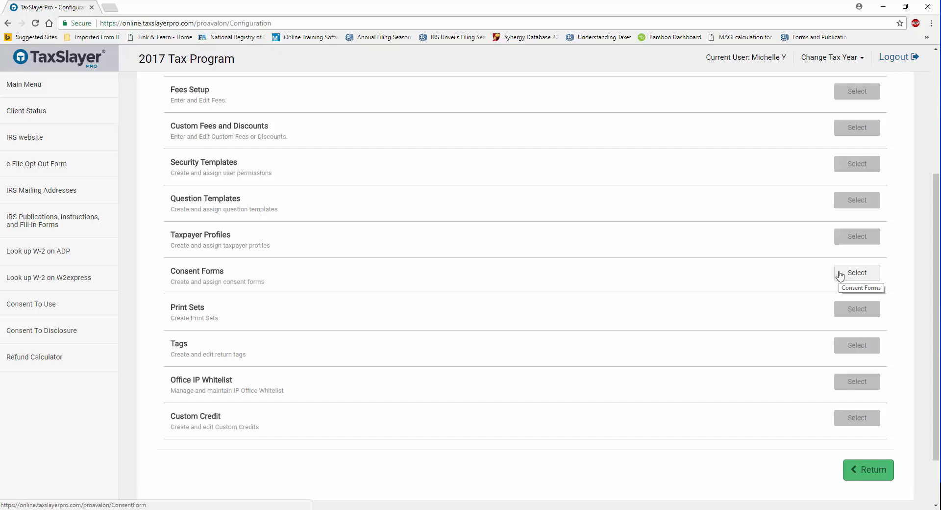
{"action": "left_click", "coordinate": [840, 274]}
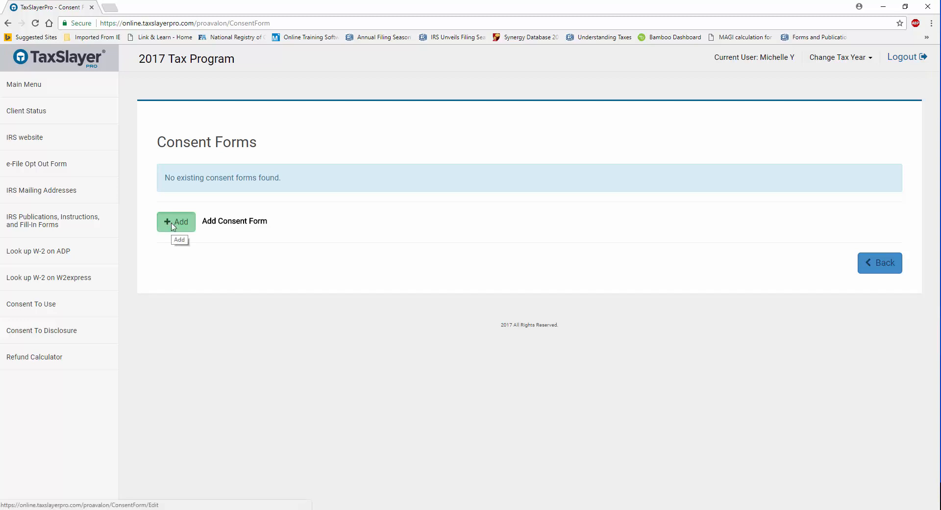
Start a new 'Insurance' consent form, then back out without saving it.
{"action": "left_click", "coordinate": [173, 223]}
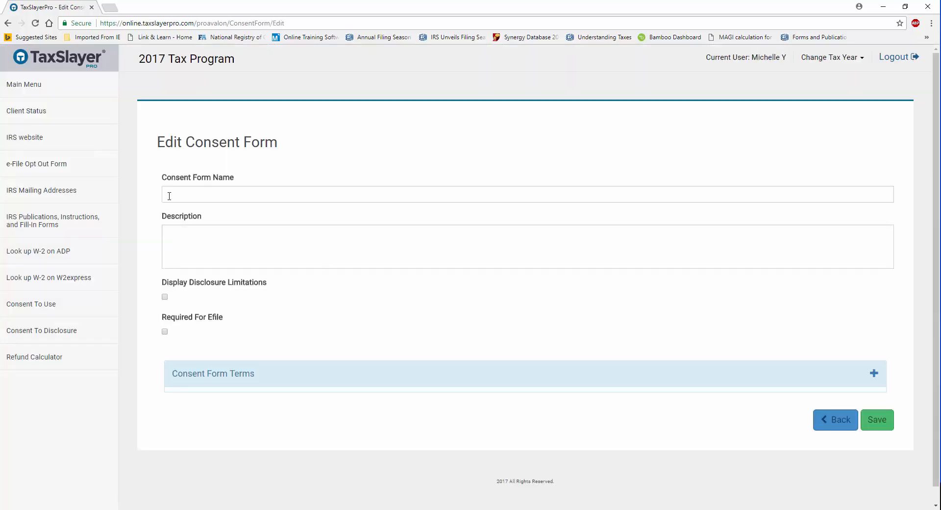
{"action": "left_click", "coordinate": [169, 196]}
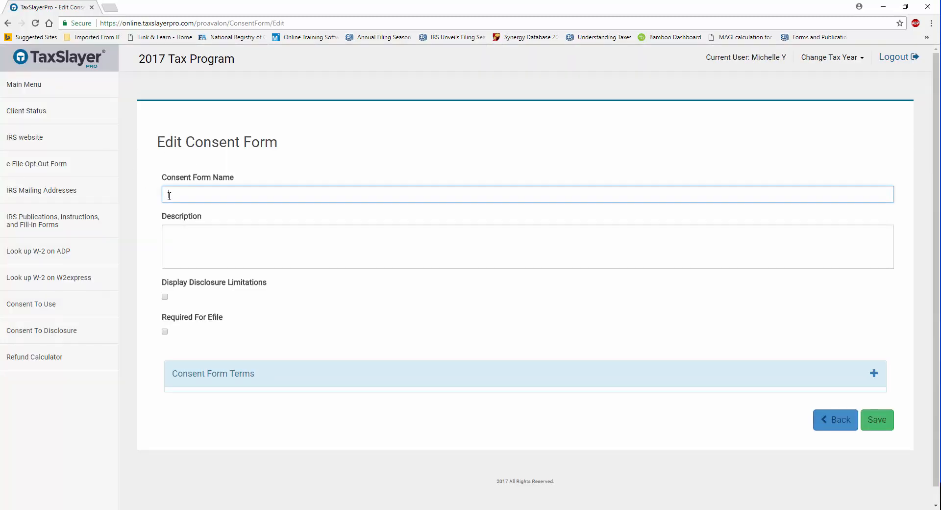
{"action": "type", "text": "m"}
{"action": "type", "text": "sura"}
{"action": "type", "text": "nce"}
{"action": "left_click", "coordinate": [835, 431]}
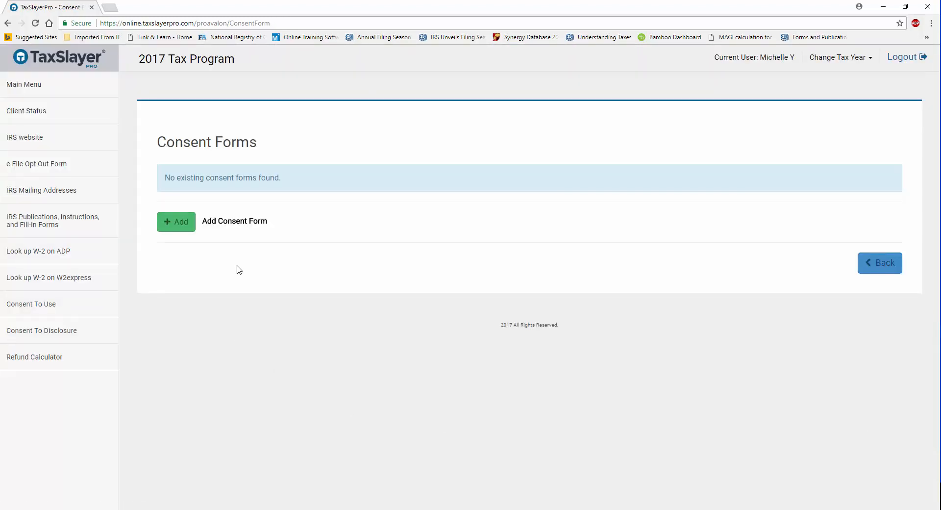
{"action": "left_click", "coordinate": [871, 263]}
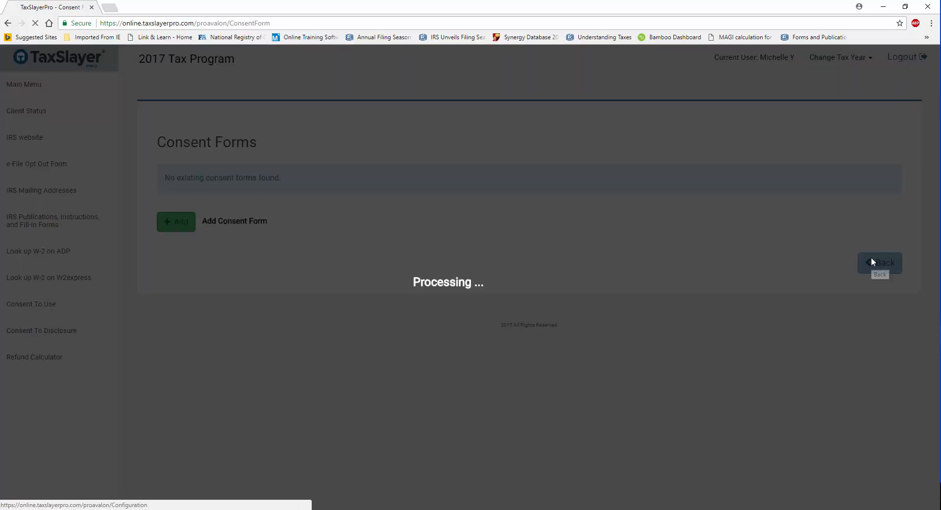
Open the Print Sets settings from the Configuration Menu and start adding a new print set.
{"action": "scroll", "coordinate": [374, 377], "scroll_direction": "down", "scroll_amount": 1}
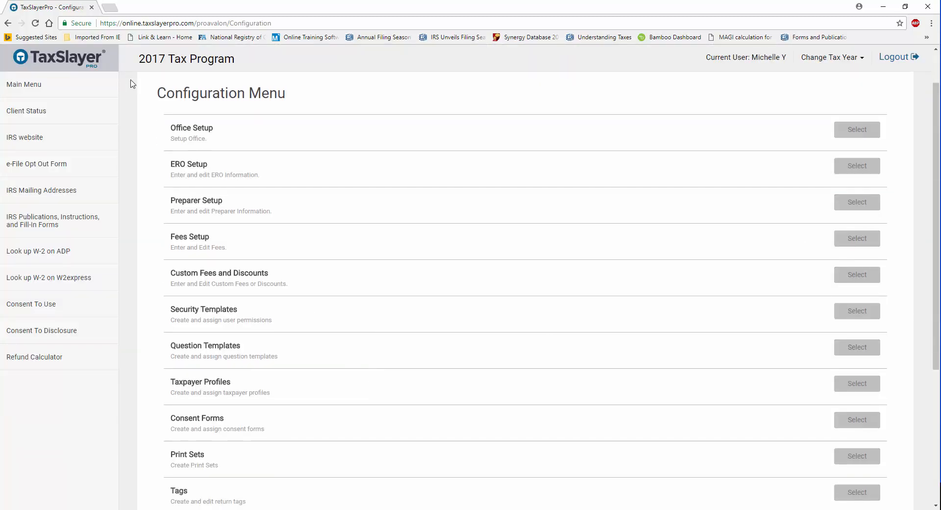
{"action": "scroll", "coordinate": [451, 337], "scroll_direction": "down", "scroll_amount": 2}
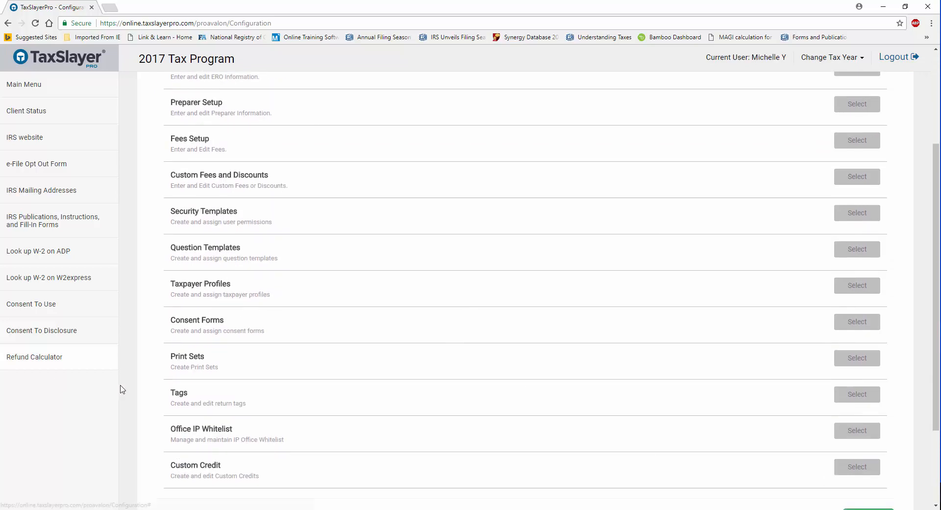
{"action": "left_click", "coordinate": [866, 366]}
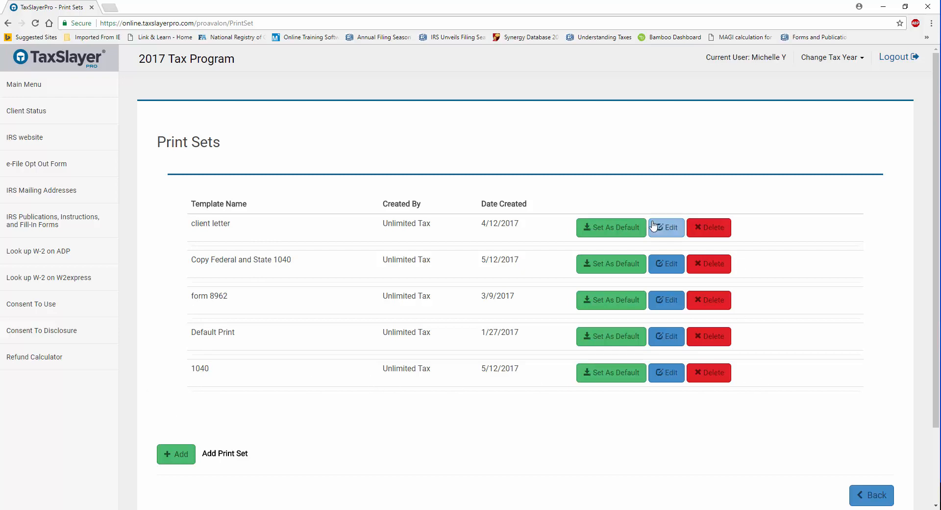
{"action": "left_click", "coordinate": [179, 455]}
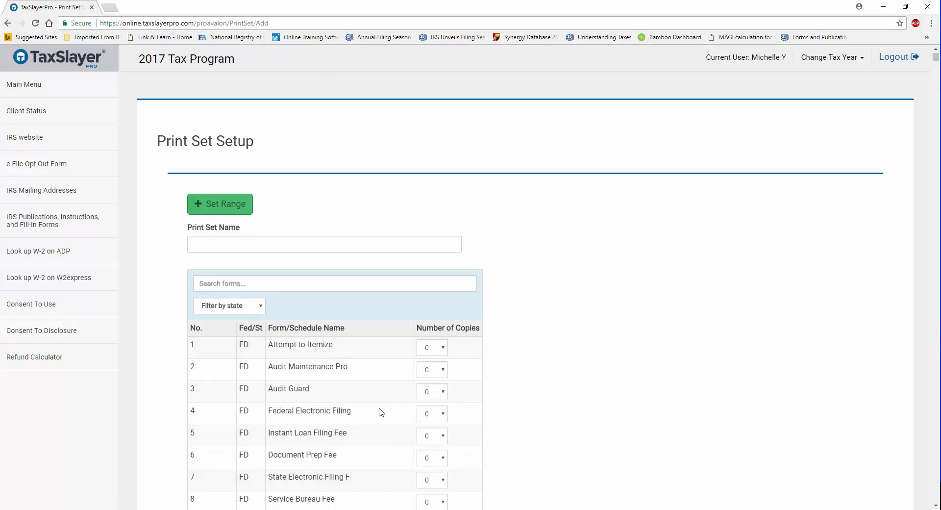
Review the blank print set's forms table, then discard it and return to the Configuration Menu.
{"action": "scroll", "coordinate": [389, 351], "scroll_direction": "down", "scroll_amount": 1}
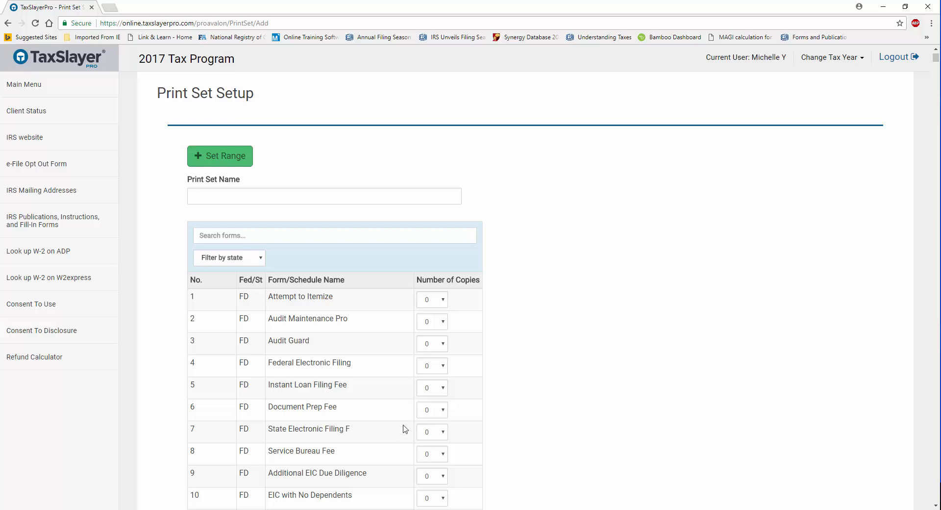
{"action": "scroll", "coordinate": [407, 421], "scroll_direction": "down", "scroll_amount": 1}
{"action": "scroll", "coordinate": [416, 413], "scroll_direction": "down", "scroll_amount": 1}
{"action": "scroll", "coordinate": [418, 413], "scroll_direction": "down", "scroll_amount": 1}
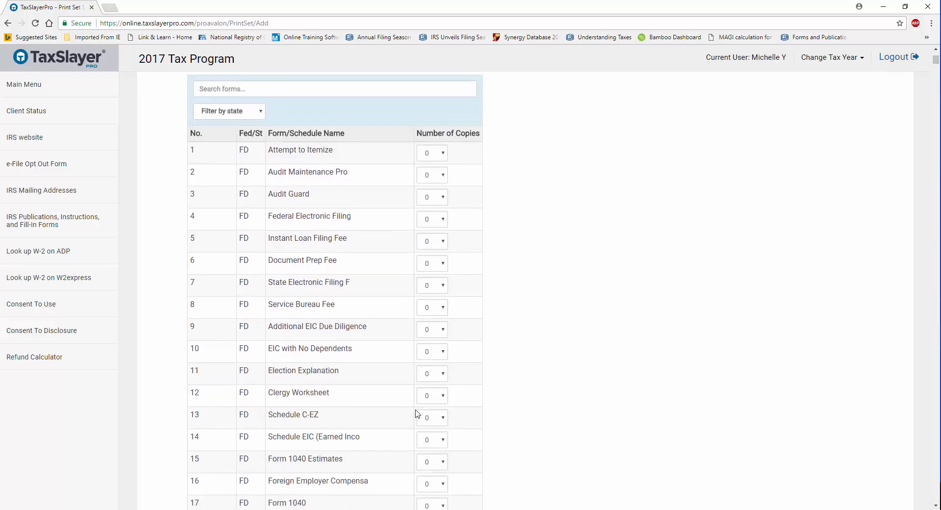
{"action": "scroll", "coordinate": [450, 368], "scroll_direction": "up", "scroll_amount": 4}
{"action": "scroll", "coordinate": [637, 412], "scroll_direction": "down", "scroll_amount": 15}
{"action": "scroll", "coordinate": [748, 424], "scroll_direction": "down", "scroll_amount": 17}
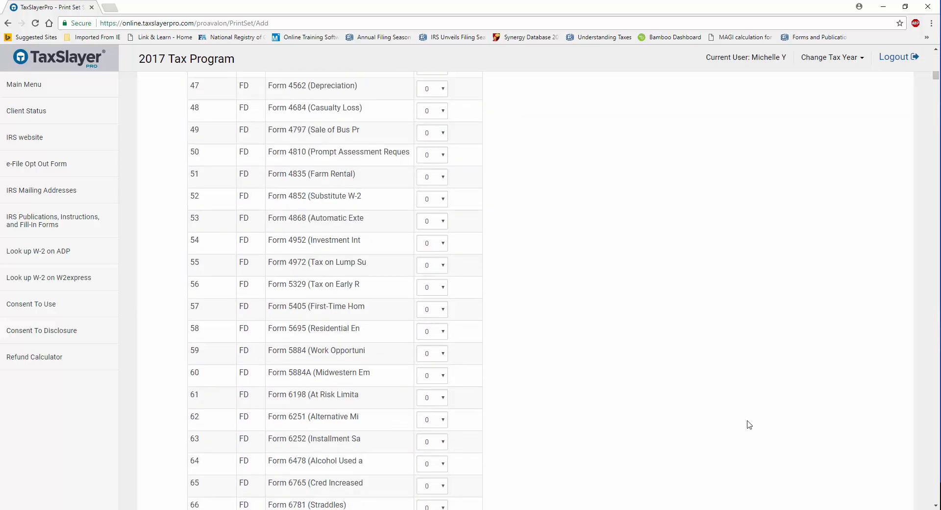
{"action": "scroll", "coordinate": [521, 405], "scroll_direction": "up", "scroll_amount": 8}
{"action": "scroll", "coordinate": [517, 399], "scroll_direction": "up", "scroll_amount": 20}
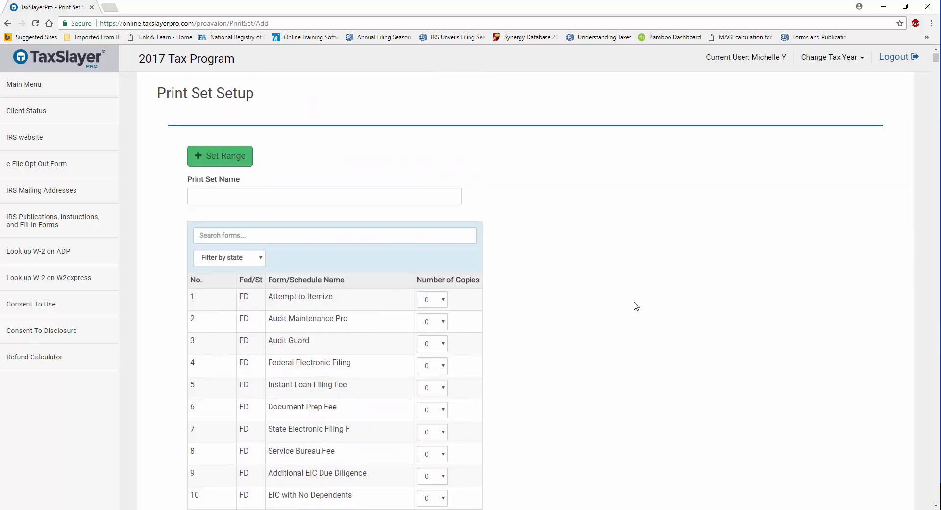
{"action": "scroll", "coordinate": [636, 306], "scroll_direction": "down", "scroll_amount": 20}
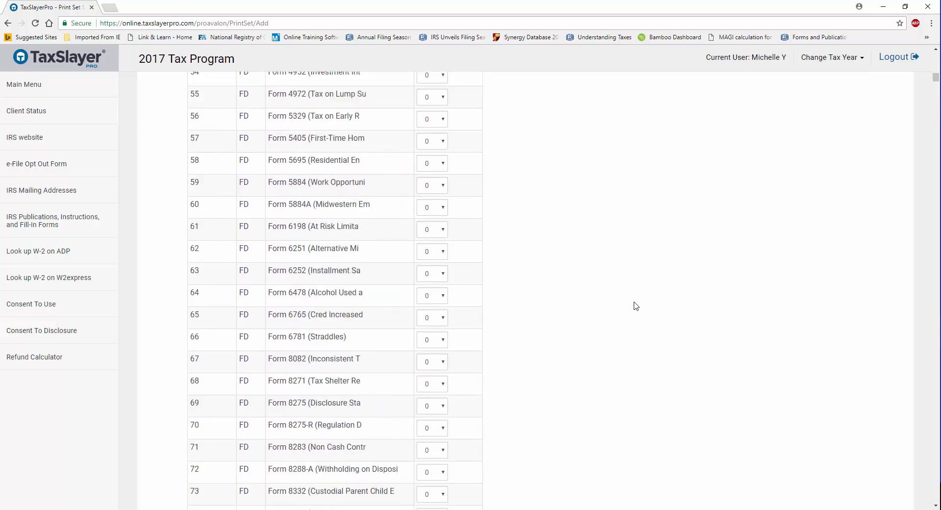
{"action": "scroll", "coordinate": [636, 305], "scroll_direction": "down", "scroll_amount": 20}
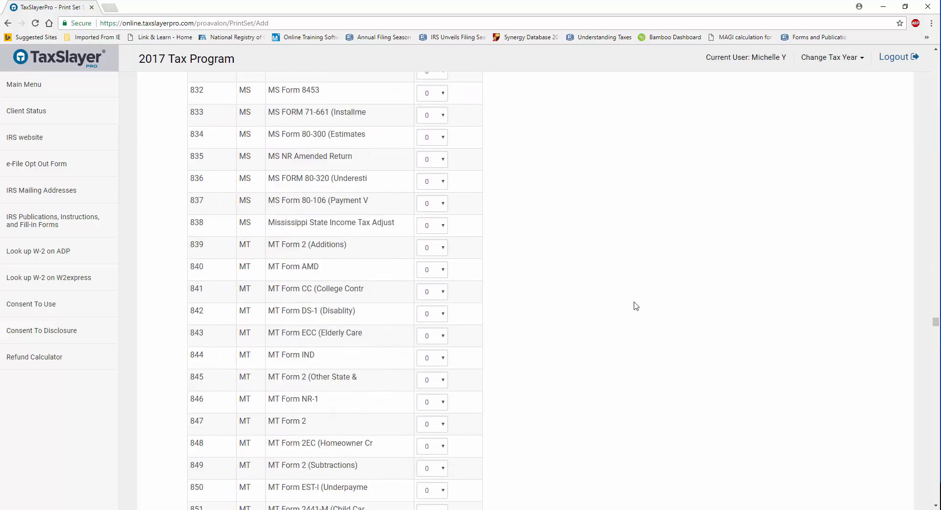
{"action": "scroll", "coordinate": [635, 306], "scroll_direction": "down", "scroll_amount": 20}
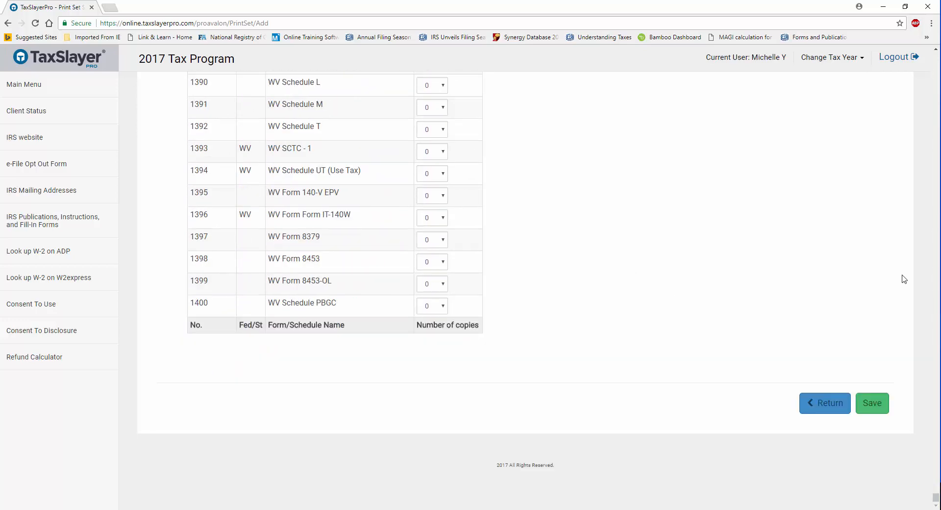
{"action": "left_click", "coordinate": [815, 403]}
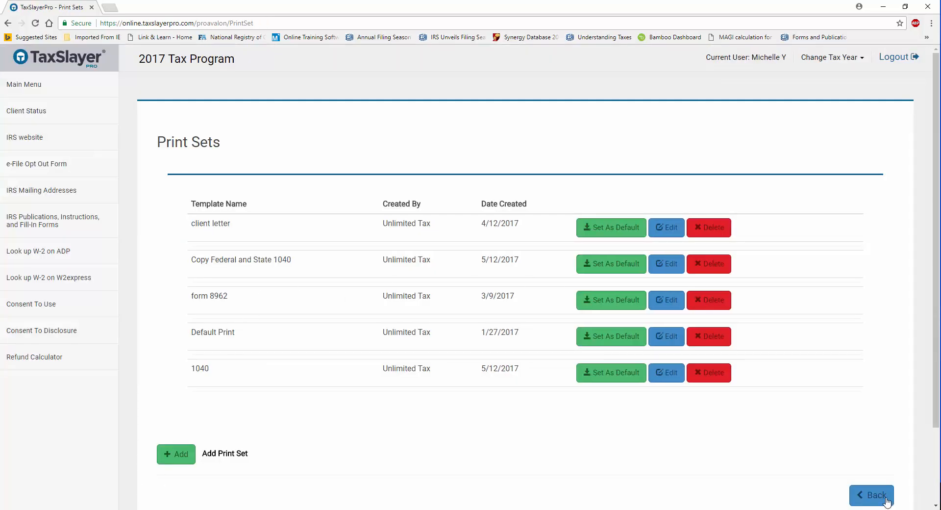
{"action": "left_click", "coordinate": [871, 495]}
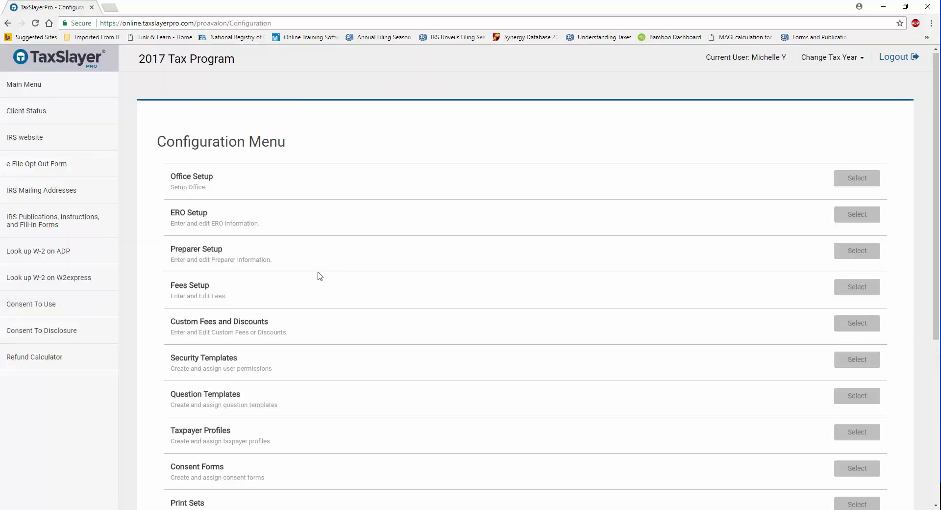
{"action": "scroll", "coordinate": [317, 275], "scroll_direction": "down", "scroll_amount": 4}
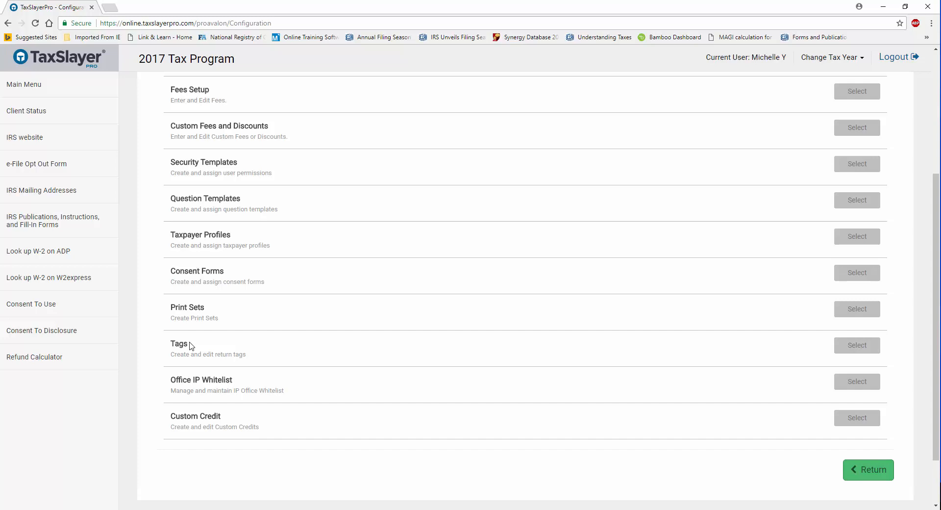
{"action": "left_click", "coordinate": [857, 345]}
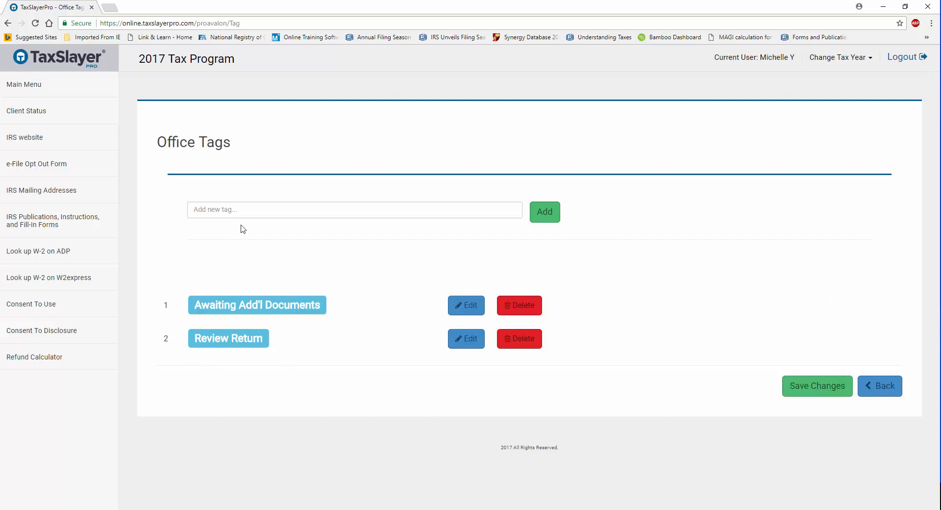
{"action": "left_click", "coordinate": [215, 209]}
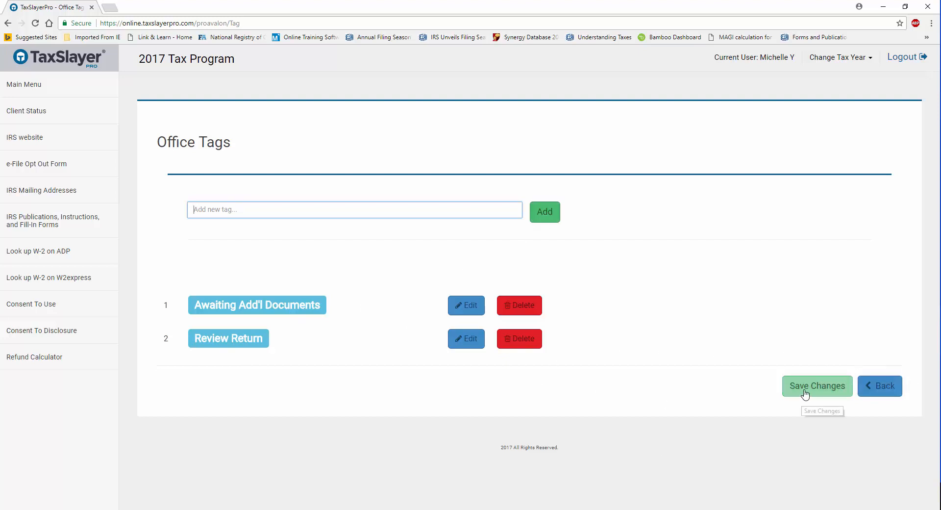
{"action": "left_click", "coordinate": [877, 391]}
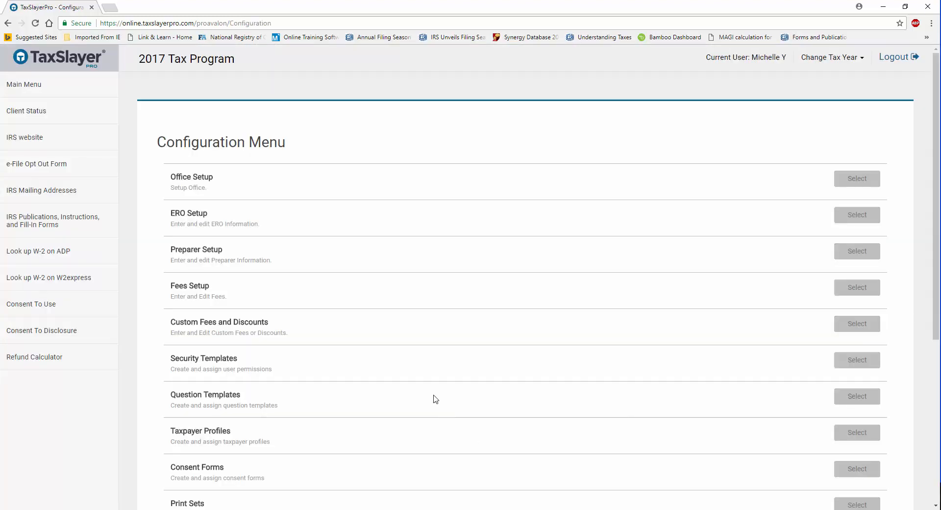
{"action": "scroll", "coordinate": [423, 374], "scroll_direction": "down", "scroll_amount": 1}
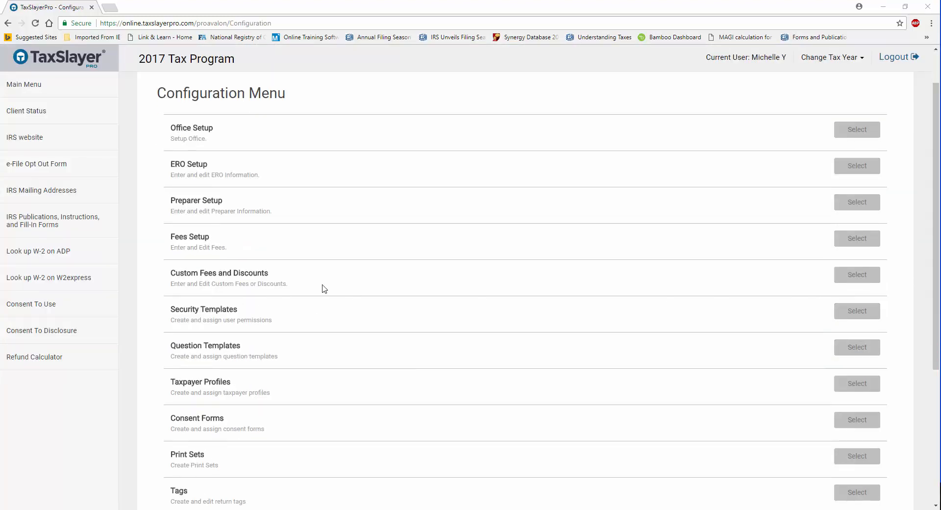
Return to the Unlimited Tax welcome page via Main Menu.
{"action": "left_click", "coordinate": [22, 87]}
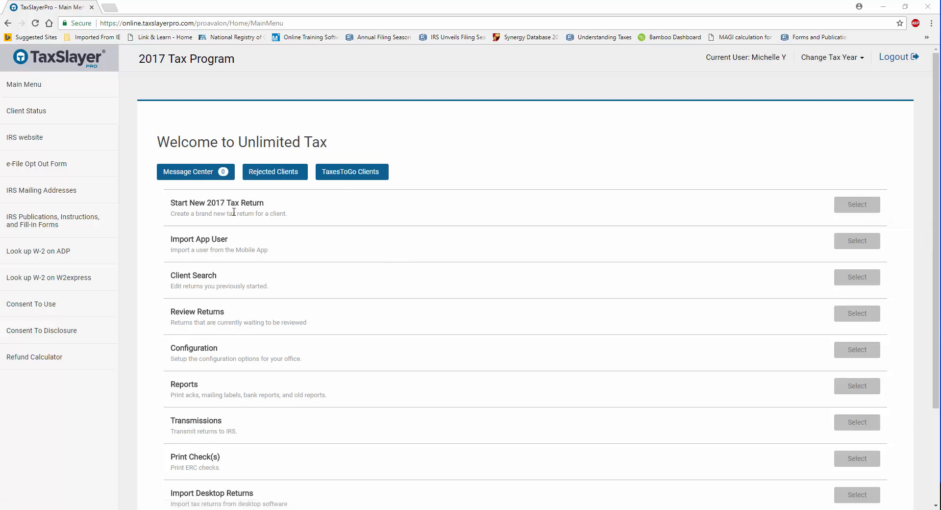
Start a new 2017 return with the client's Social Security number entered and confirmed, acknowledging the 7216 reminder.
{"action": "left_click", "coordinate": [858, 210]}
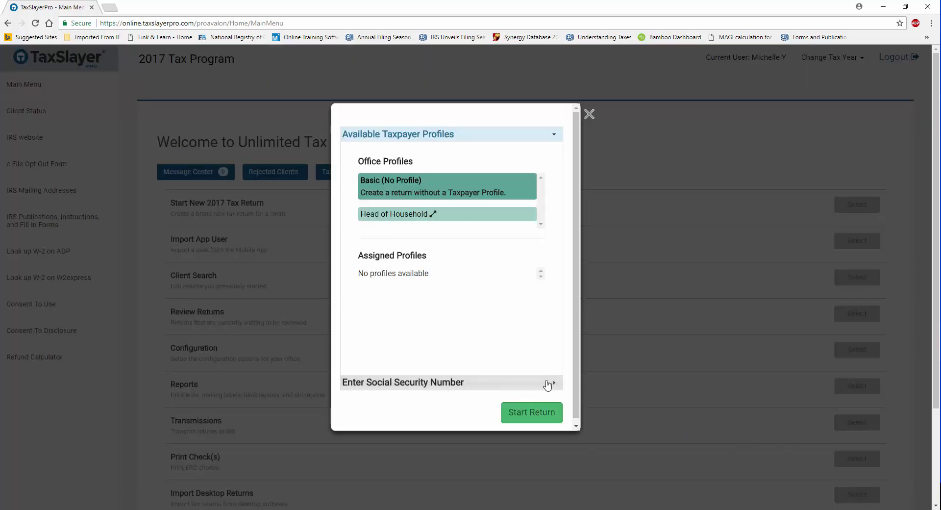
{"action": "left_click", "coordinate": [554, 387]}
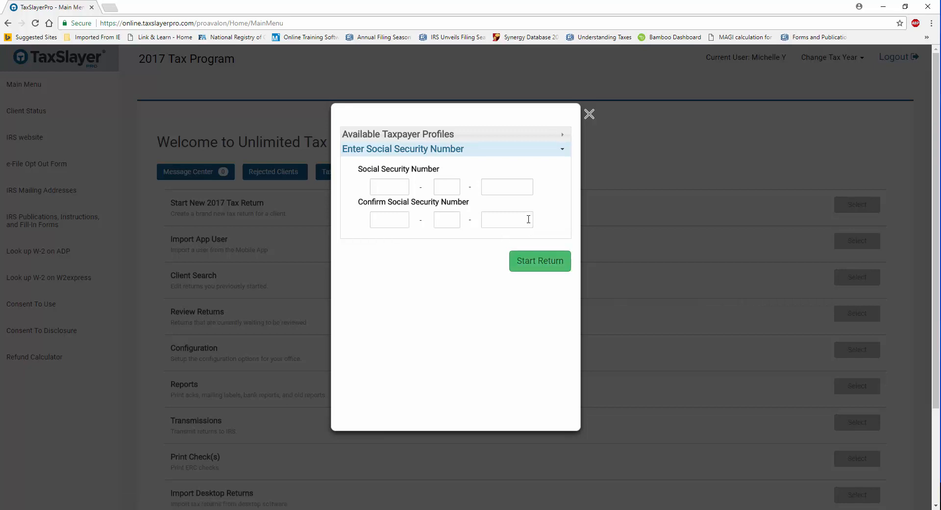
{"action": "left_click", "coordinate": [379, 185]}
{"action": "type", "text": "41234567"}
{"action": "type", "text": "8"}
{"action": "left_click", "coordinate": [376, 218]}
{"action": "type", "text": "412345678"}
{"action": "left_click", "coordinate": [558, 265]}
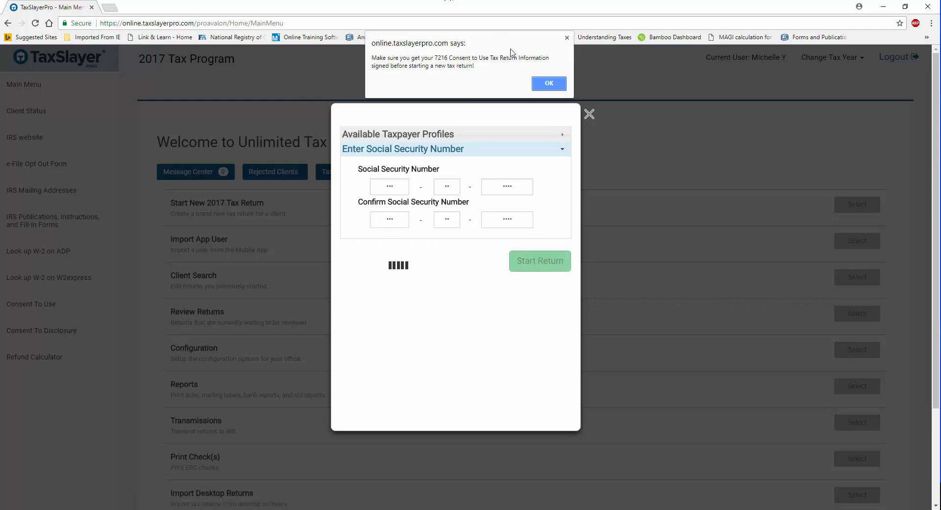
{"action": "left_click", "coordinate": [551, 84]}
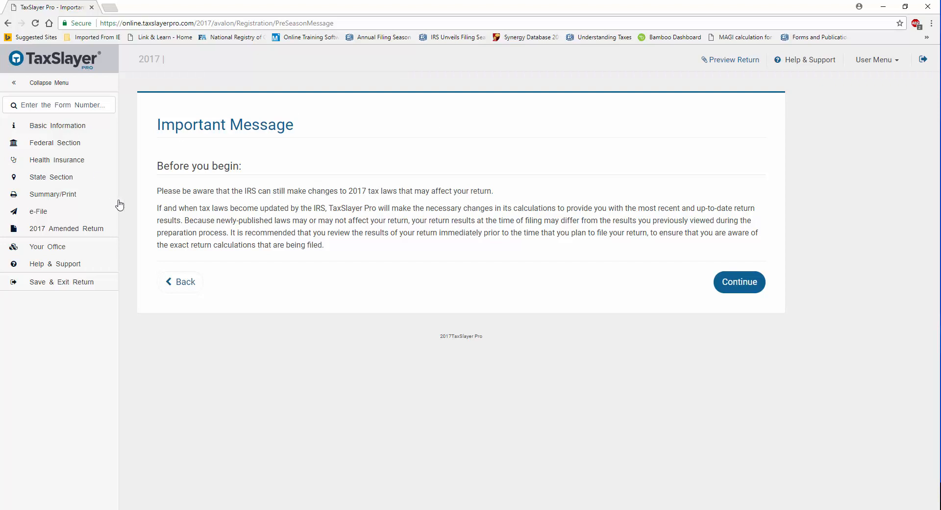
Set the return's filing status to Single and save it.
{"action": "left_click", "coordinate": [745, 293]}
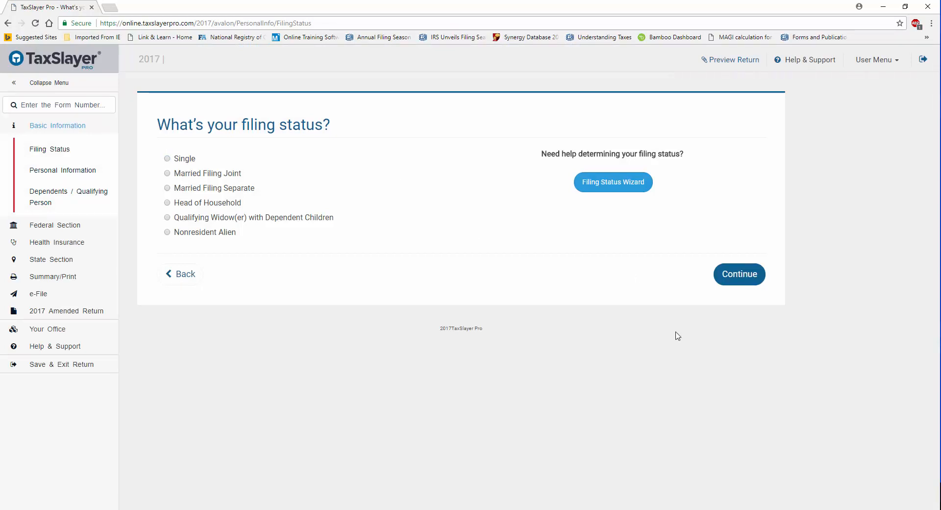
{"action": "left_click", "coordinate": [166, 159]}
{"action": "left_click", "coordinate": [738, 282]}
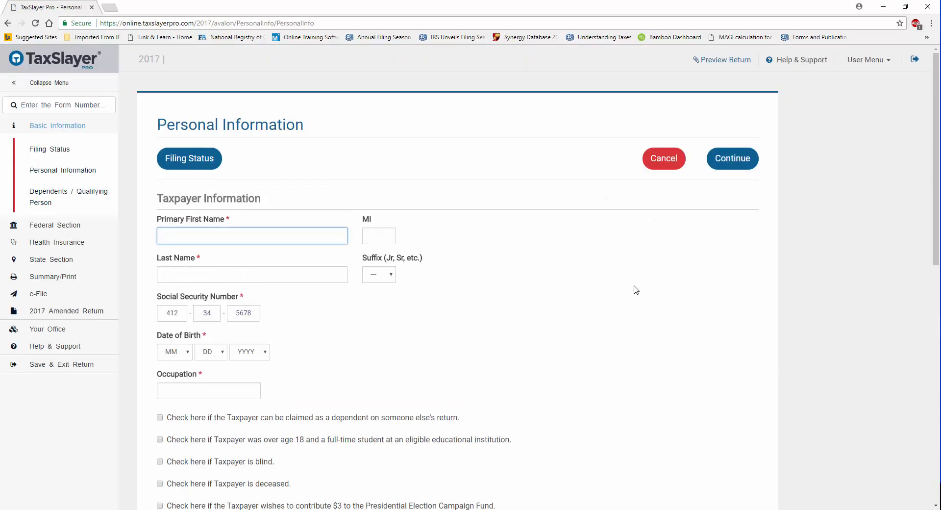
{"action": "scroll", "coordinate": [638, 287], "scroll_direction": "down", "scroll_amount": 2}
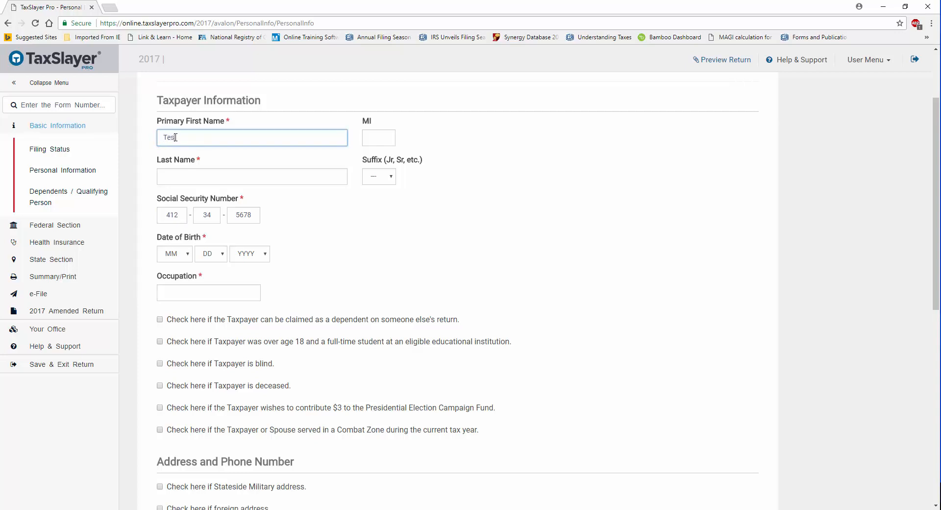
{"action": "left_click", "coordinate": [167, 180]}
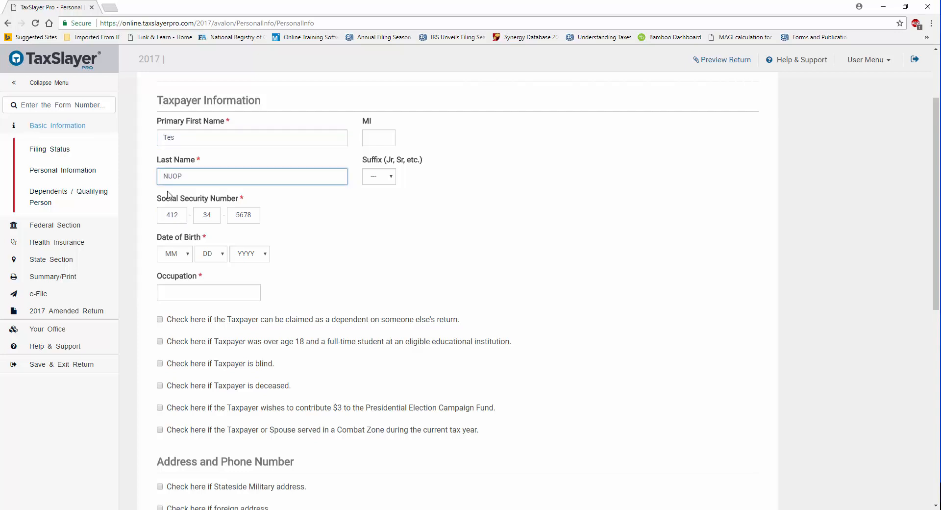
{"action": "left_click", "coordinate": [175, 253]}
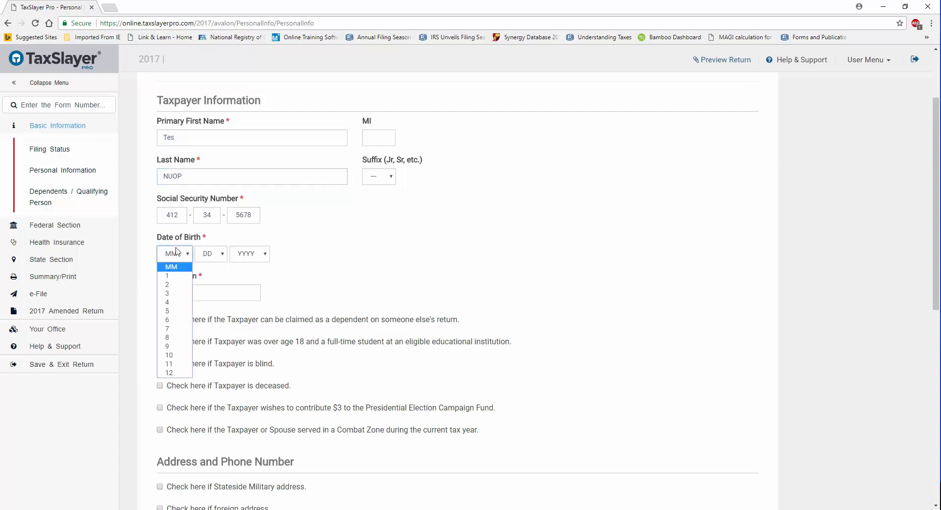
{"action": "left_click", "coordinate": [168, 320]}
{"action": "left_click", "coordinate": [208, 254]}
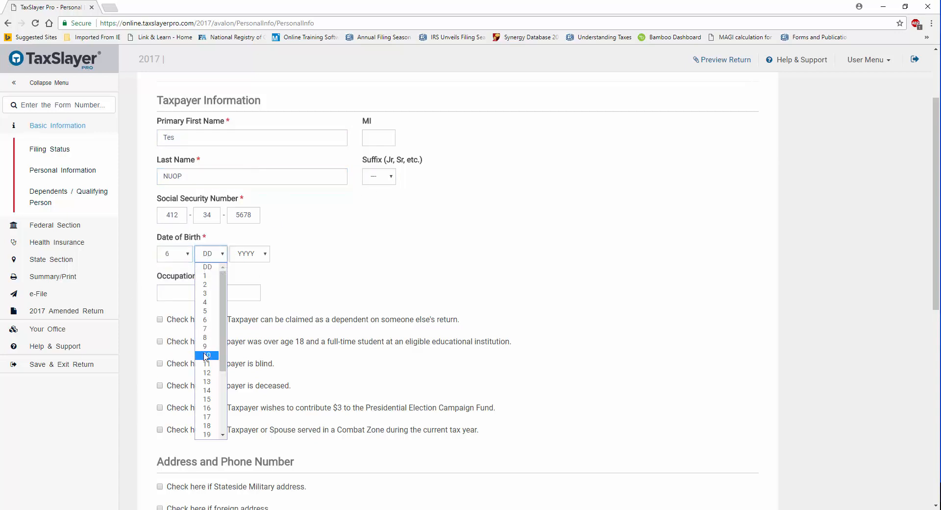
{"action": "left_click", "coordinate": [206, 355]}
{"action": "left_click", "coordinate": [253, 253]}
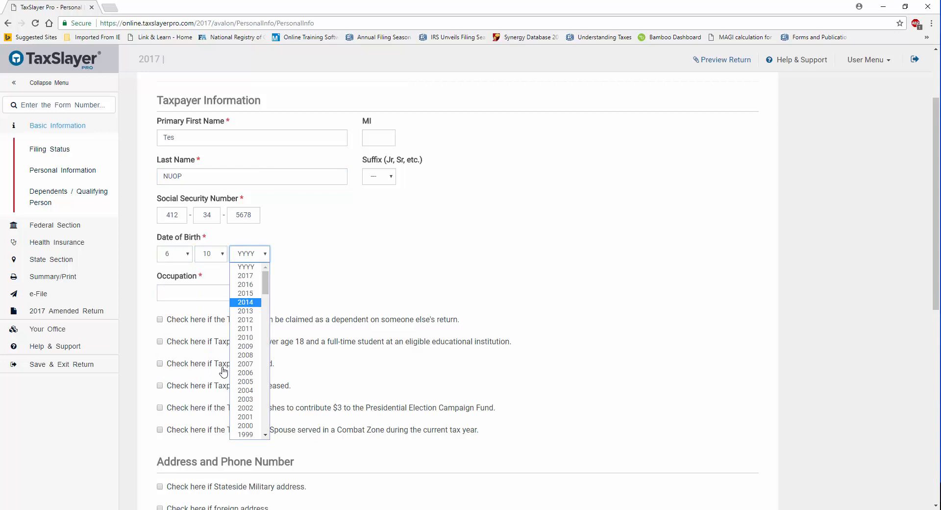
{"action": "scroll", "coordinate": [247, 392], "scroll_direction": "down", "scroll_amount": 10}
{"action": "left_click", "coordinate": [245, 384]}
{"action": "left_click", "coordinate": [179, 290]}
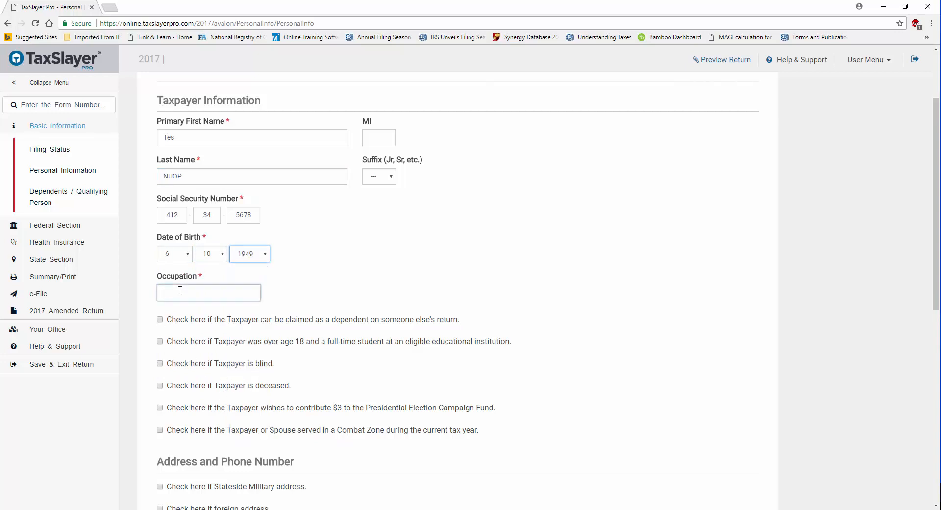
Set occupation to retired and fill the street address and ZIP, letting city and state autofill.
{"action": "left_click", "coordinate": [179, 290]}
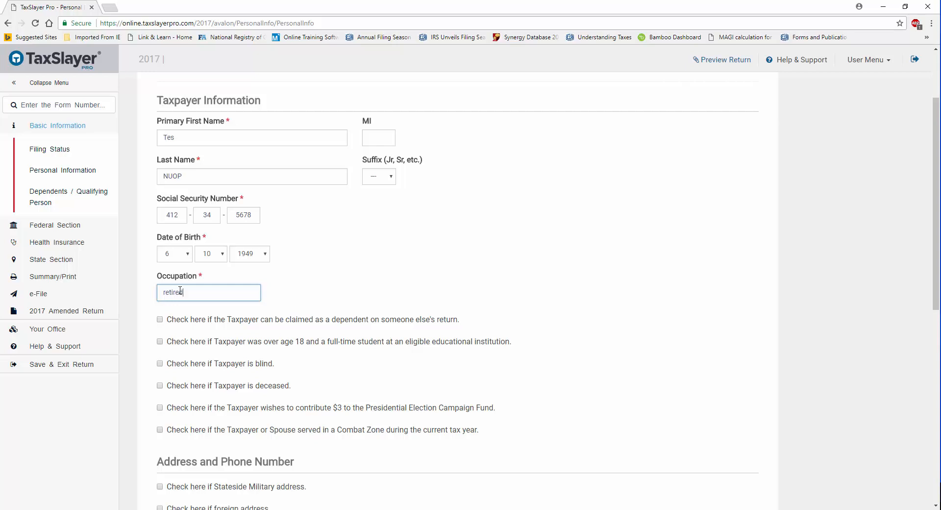
{"action": "scroll", "coordinate": [522, 286], "scroll_direction": "down", "scroll_amount": 2}
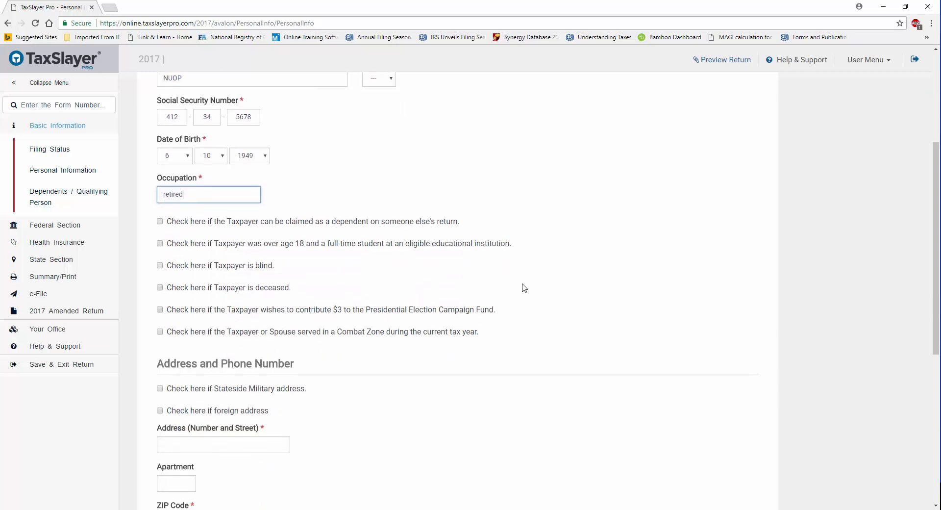
{"action": "scroll", "coordinate": [523, 287], "scroll_direction": "down", "scroll_amount": 2}
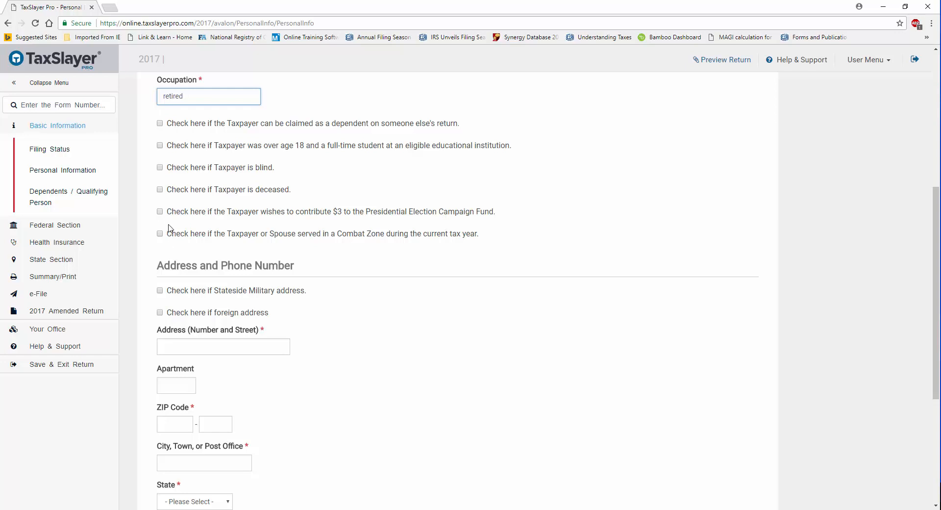
{"action": "left_click", "coordinate": [181, 347]}
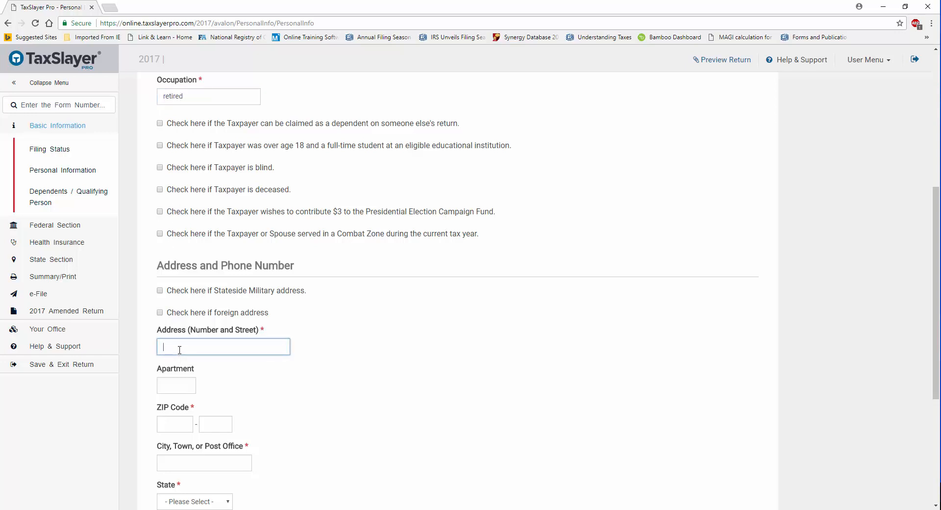
{"action": "type", "text": "123 TaxSlayer Blvd"}
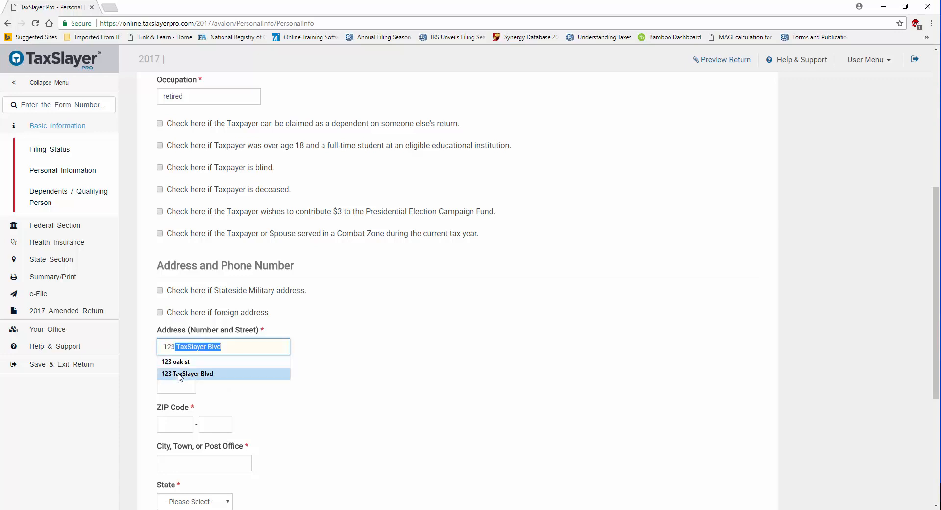
{"action": "left_click", "coordinate": [187, 373]}
{"action": "left_click", "coordinate": [172, 387]}
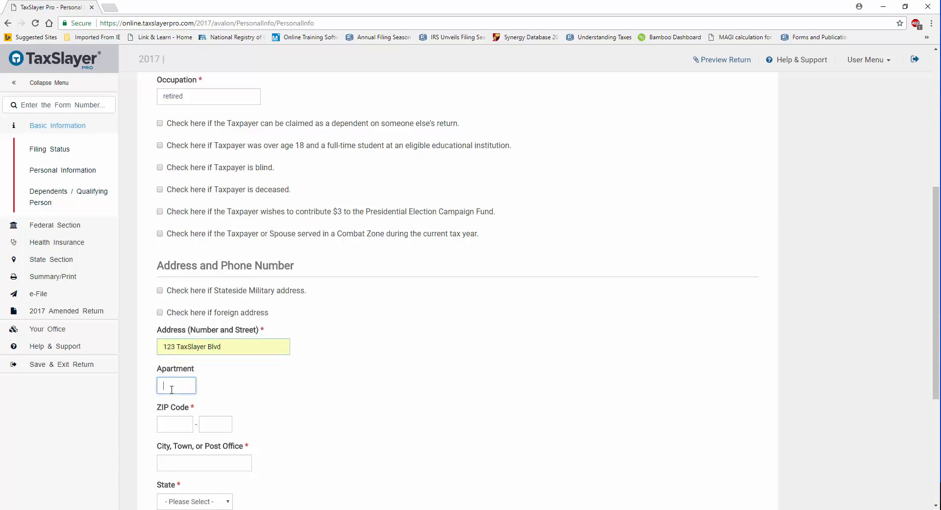
{"action": "left_click", "coordinate": [163, 425]}
{"action": "type", "text": "30809"}
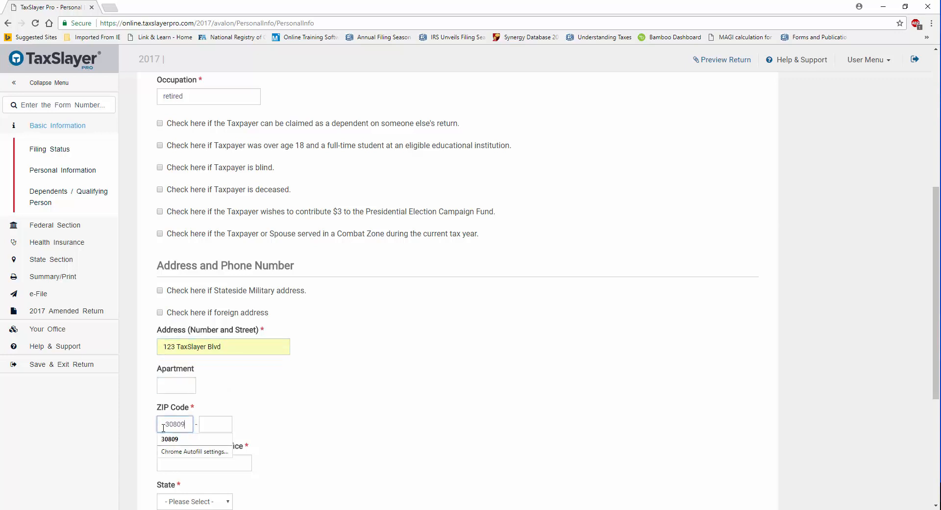
{"action": "left_click", "coordinate": [531, 322]}
Enter the taxpayer's daytime phone number and save the personal information.
{"action": "scroll", "coordinate": [532, 321], "scroll_direction": "down", "scroll_amount": 5}
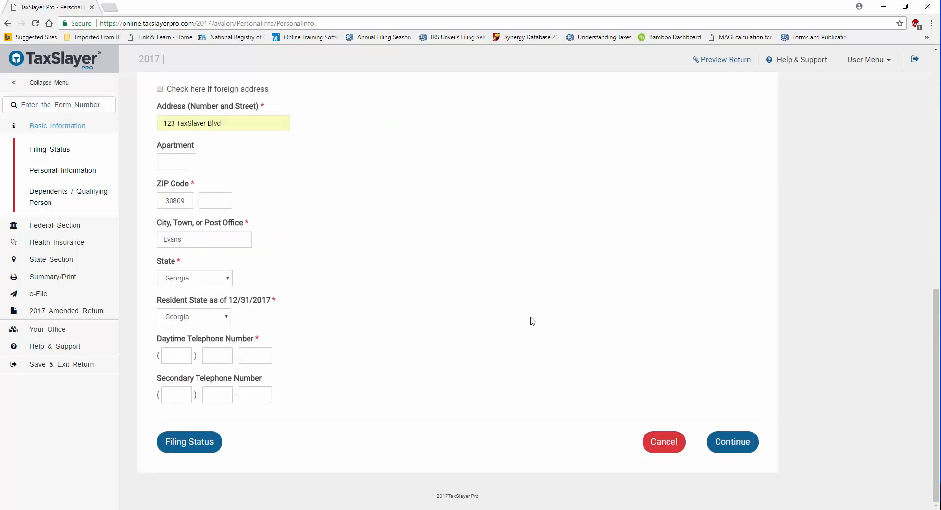
{"action": "left_click", "coordinate": [181, 315]}
{"action": "left_click", "coordinate": [168, 356]}
{"action": "type", "text": "706868098"}
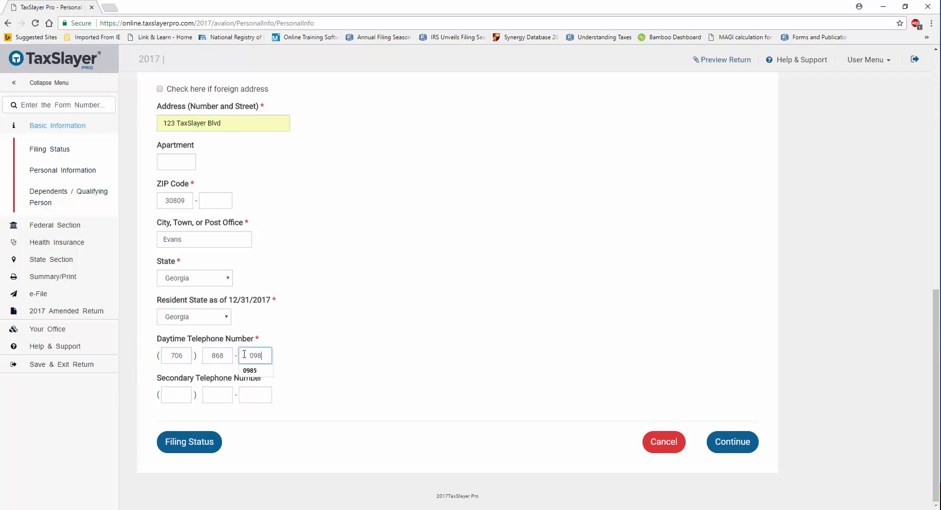
{"action": "left_click", "coordinate": [756, 446]}
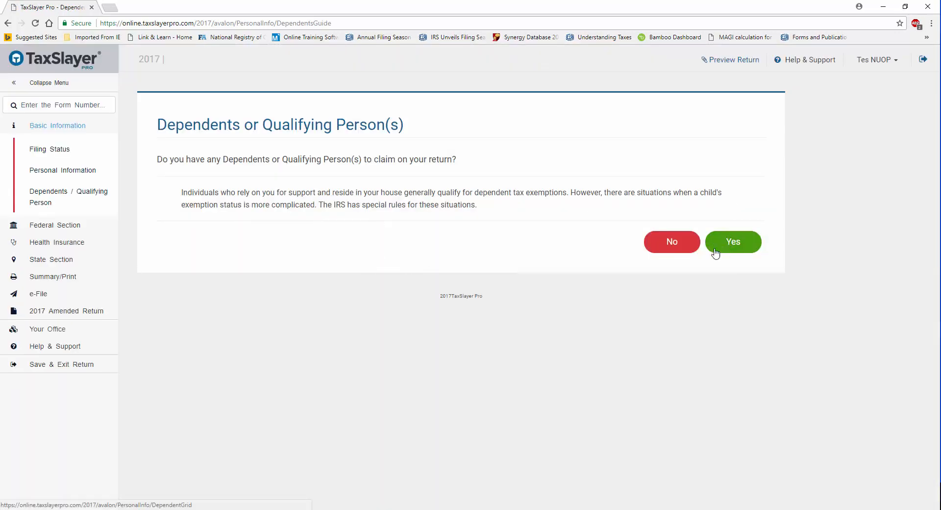
Answer Yes to dependents but cancel the dependent form twice, then continue to income.
{"action": "left_click", "coordinate": [733, 245]}
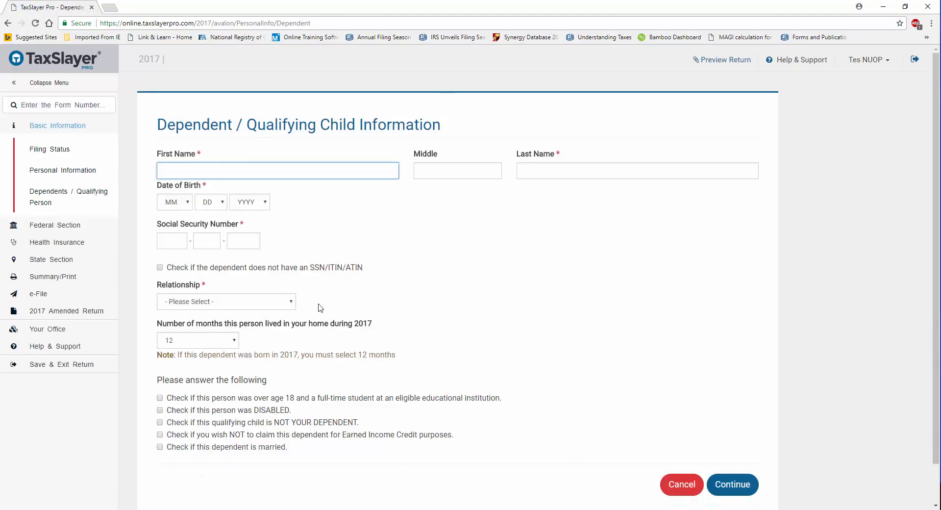
{"action": "scroll", "coordinate": [636, 332], "scroll_direction": "down", "scroll_amount": 1}
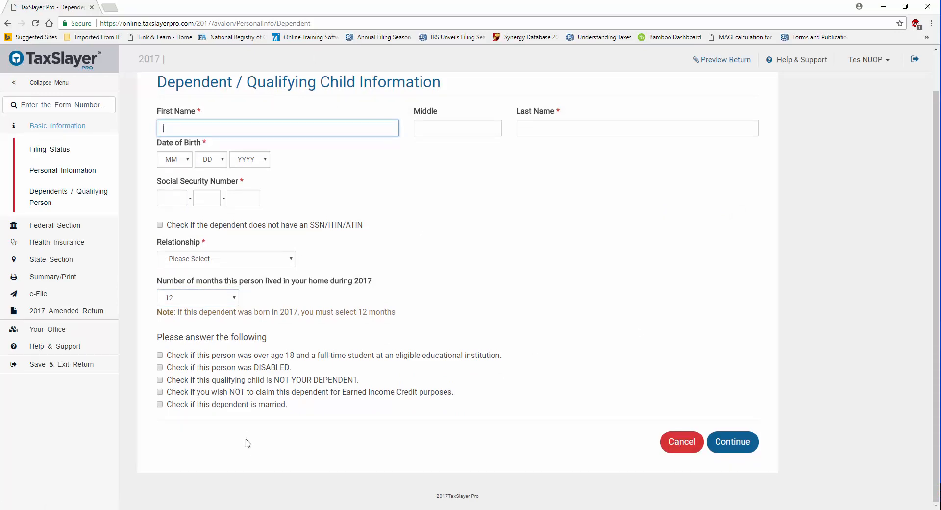
{"action": "left_click", "coordinate": [682, 443]}
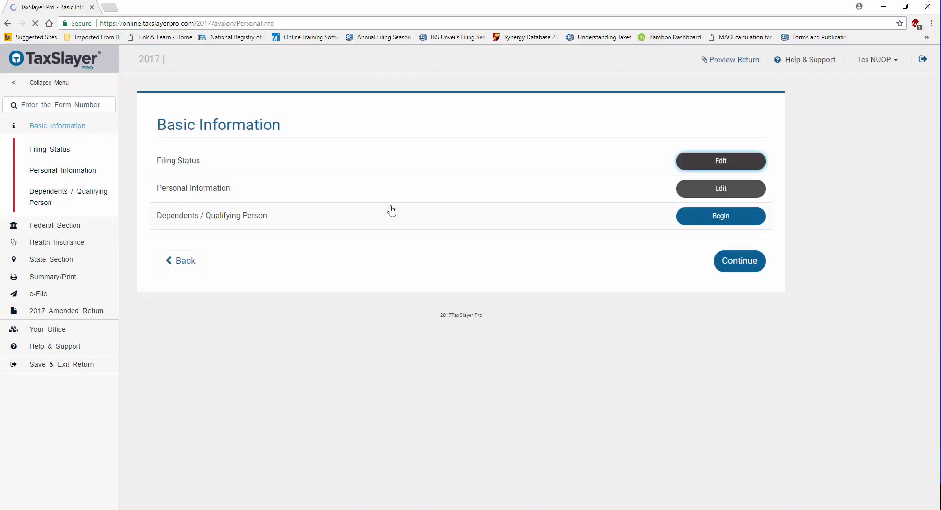
{"action": "left_click", "coordinate": [699, 217]}
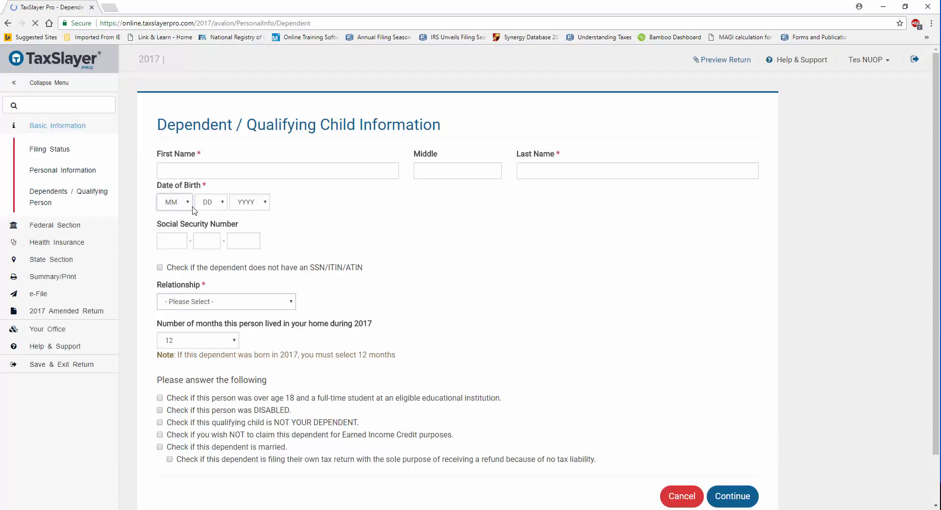
{"action": "left_click", "coordinate": [673, 474]}
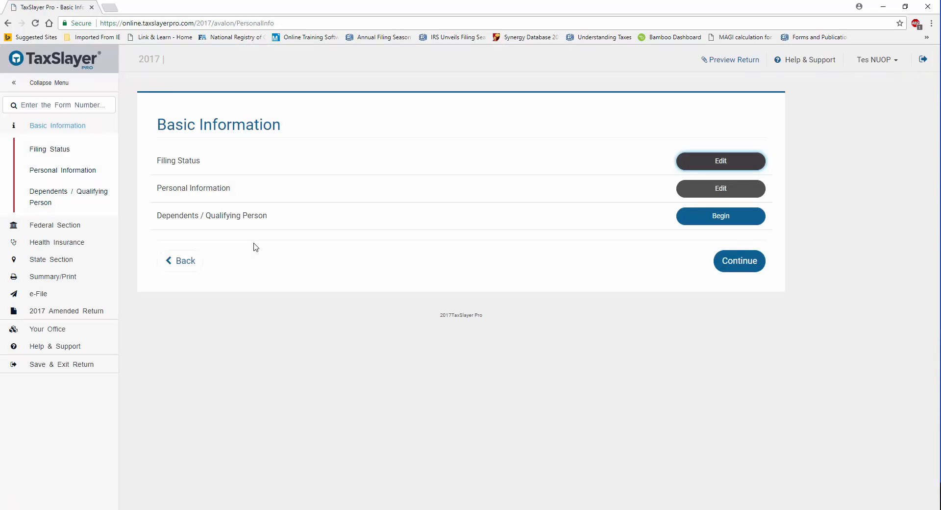
{"action": "left_click", "coordinate": [734, 261]}
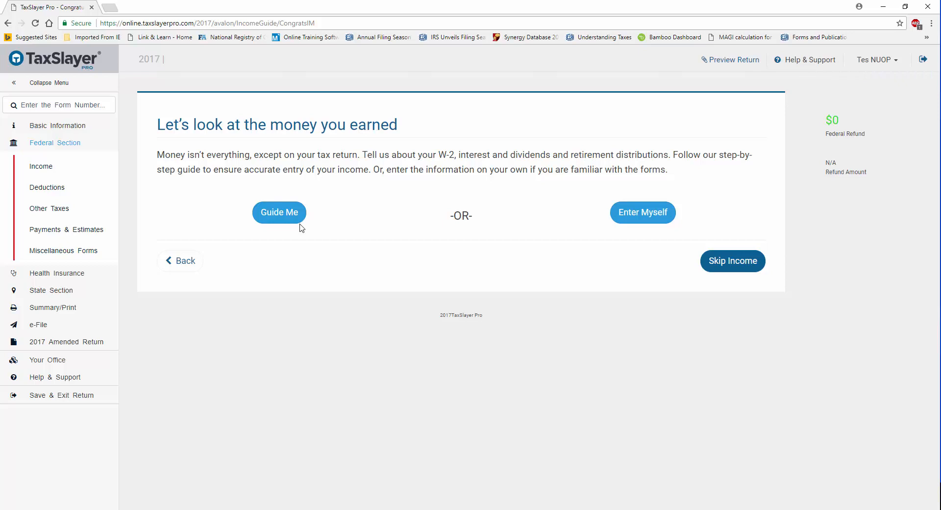
Choose to enter income and deductions manually, moving on to Other Taxes.
{"action": "left_click", "coordinate": [633, 217]}
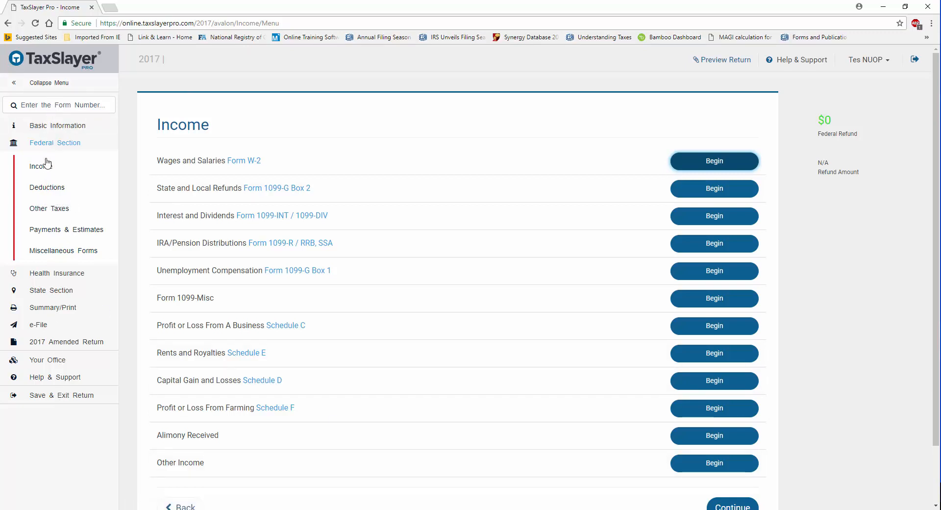
{"action": "left_click", "coordinate": [43, 188]}
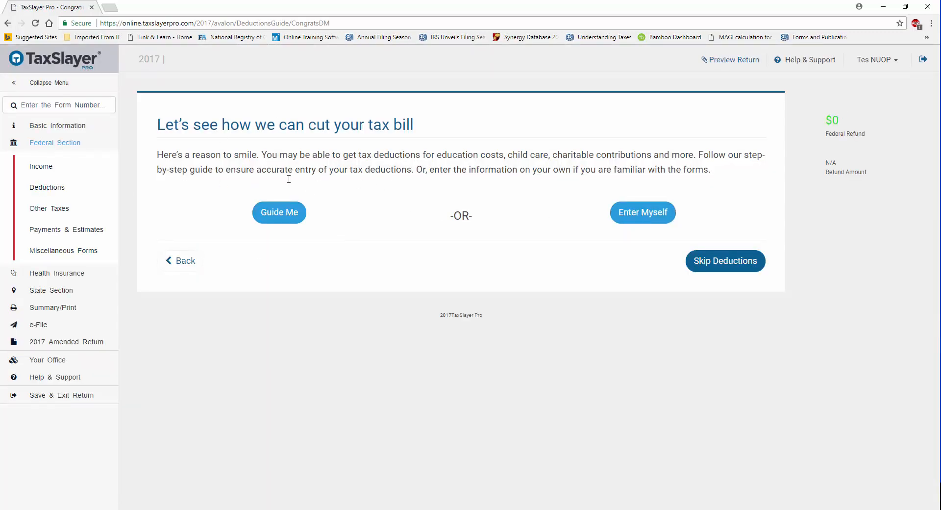
{"action": "left_click", "coordinate": [631, 216]}
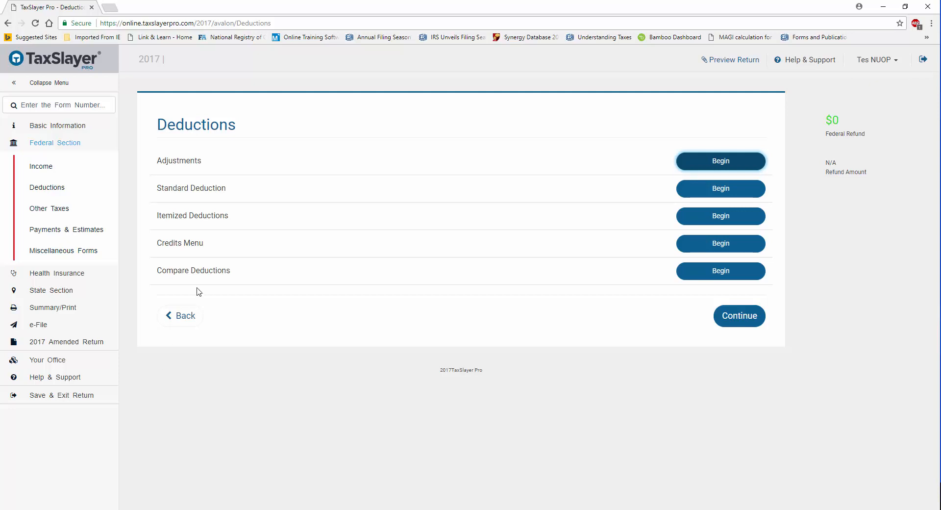
{"action": "left_click", "coordinate": [727, 323]}
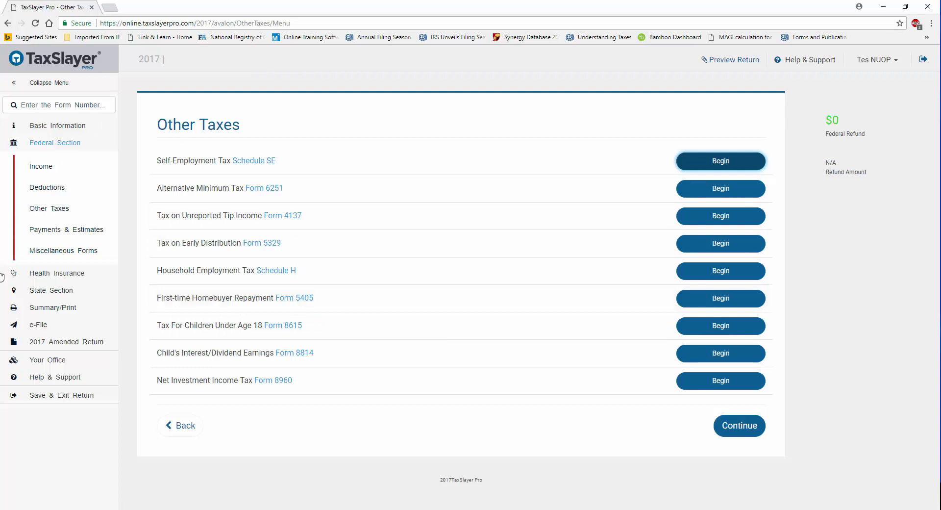
Step through Payments & Estimates and Miscellaneous Forms to the Health Insurance section.
{"action": "left_click", "coordinate": [61, 238]}
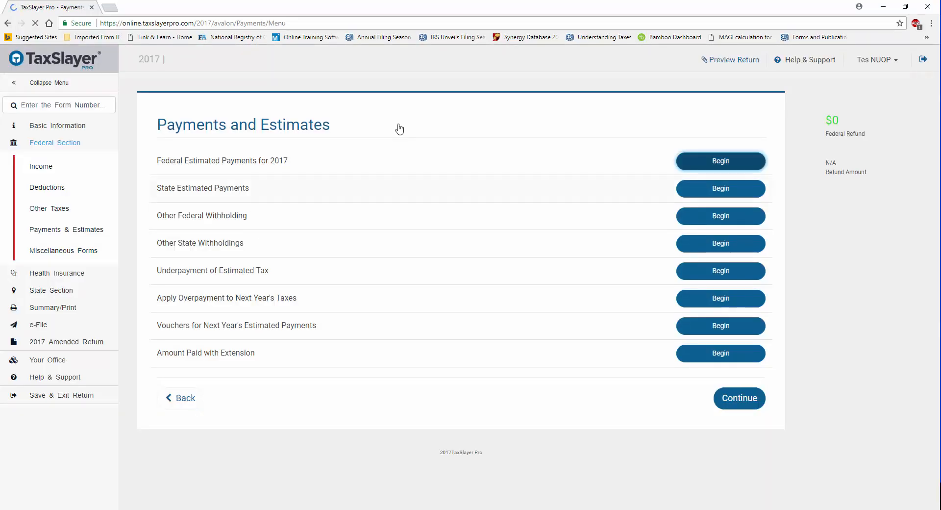
{"action": "left_click", "coordinate": [58, 252]}
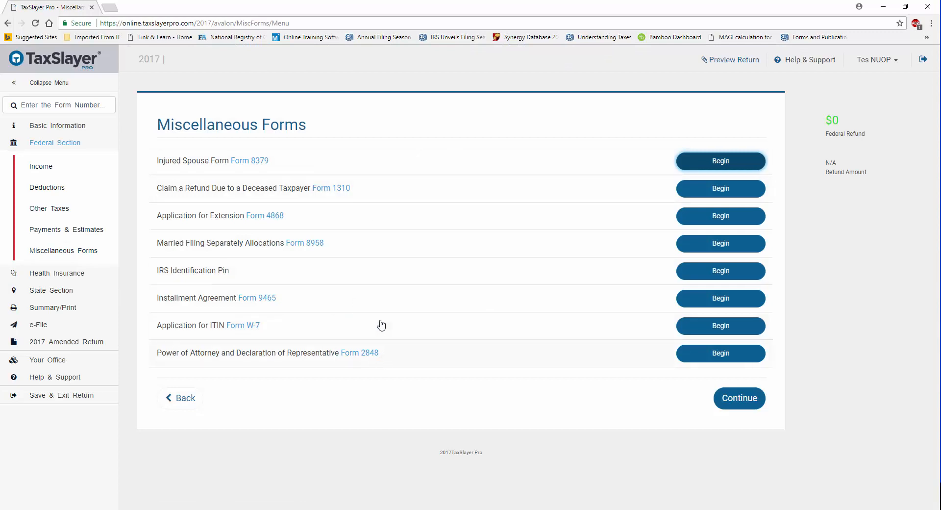
{"action": "left_click", "coordinate": [59, 276]}
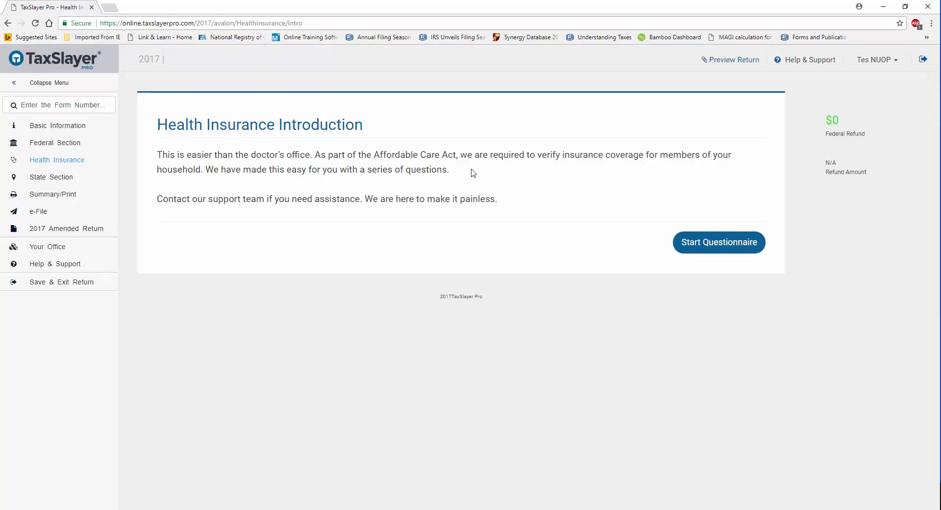
Answer Yes to having health insurance bought through HealthCare.gov, and confirm the household members.
{"action": "left_click", "coordinate": [715, 244]}
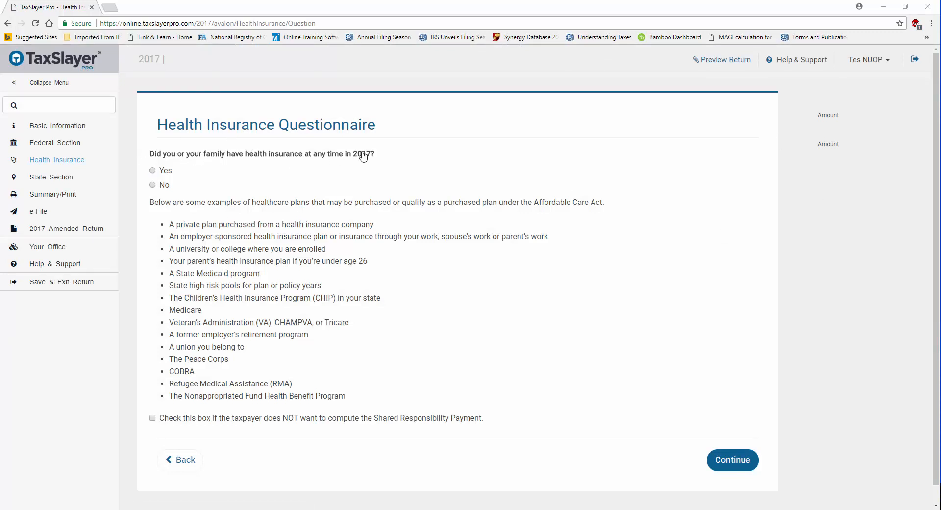
{"action": "left_click", "coordinate": [153, 170]}
{"action": "left_click", "coordinate": [722, 463]}
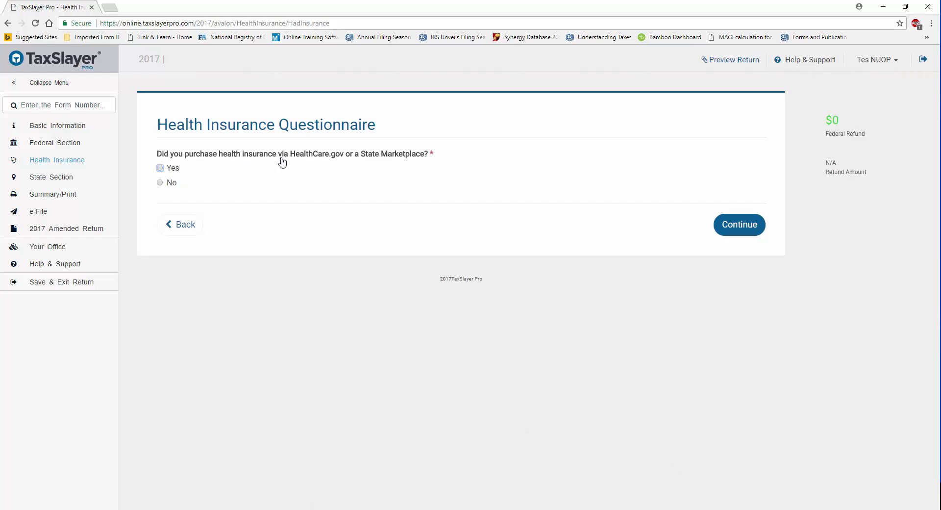
{"action": "left_click", "coordinate": [161, 169]}
{"action": "left_click", "coordinate": [735, 230]}
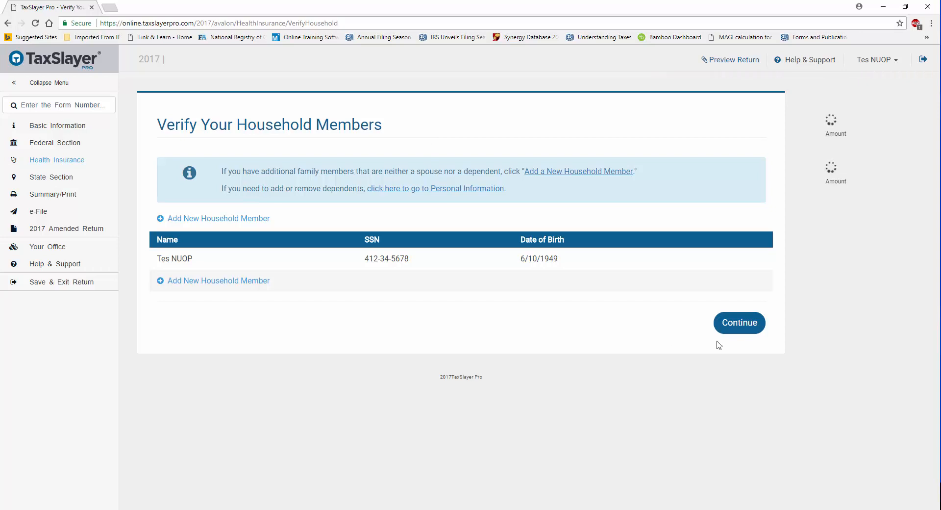
{"action": "left_click", "coordinate": [729, 332]}
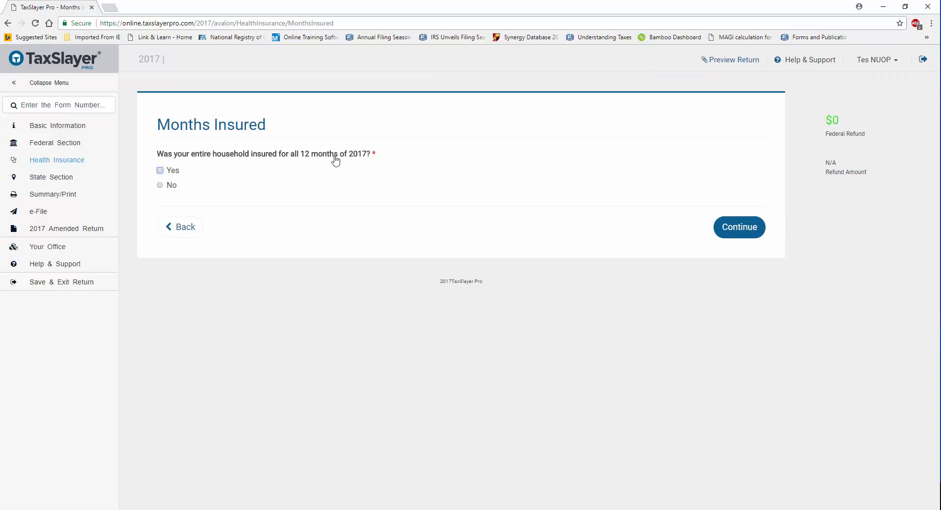
Answer No to full-year coverage and set Months Insured to 7.
{"action": "left_click", "coordinate": [160, 185]}
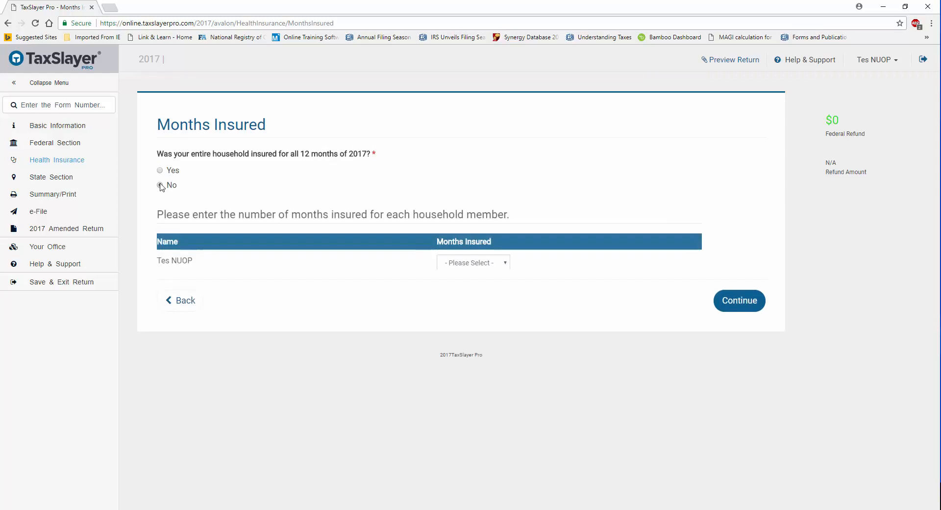
{"action": "left_click", "coordinate": [539, 263]}
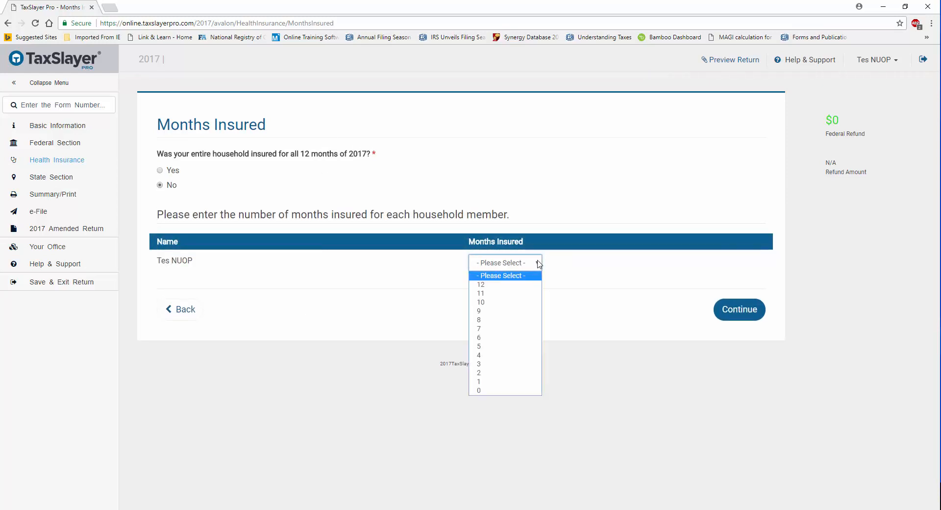
{"action": "left_click", "coordinate": [506, 329]}
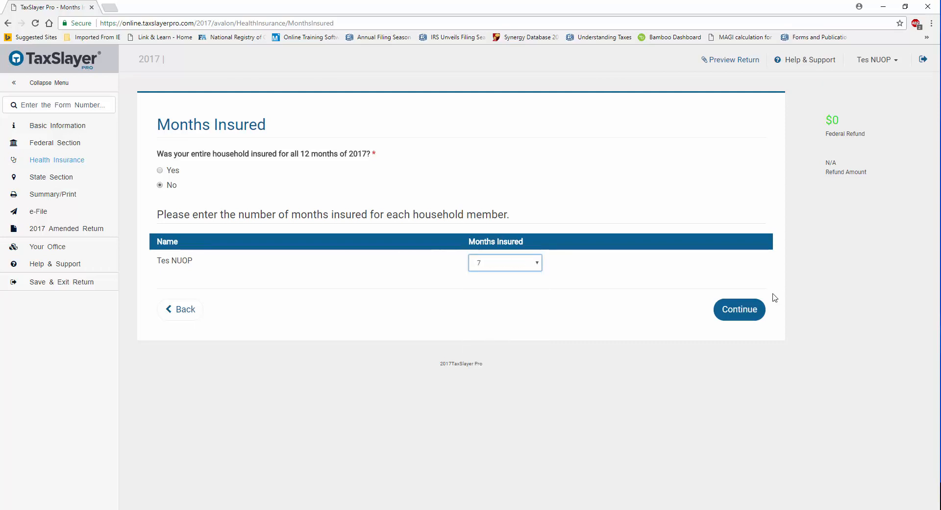
{"action": "left_click", "coordinate": [740, 309]}
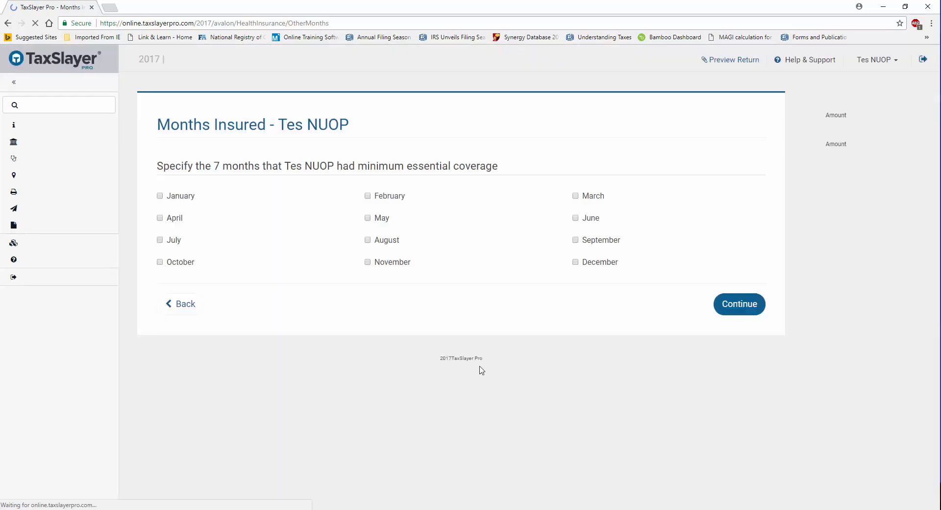
Tick the covered months, January through July, and continue.
{"action": "left_click", "coordinate": [161, 197]}
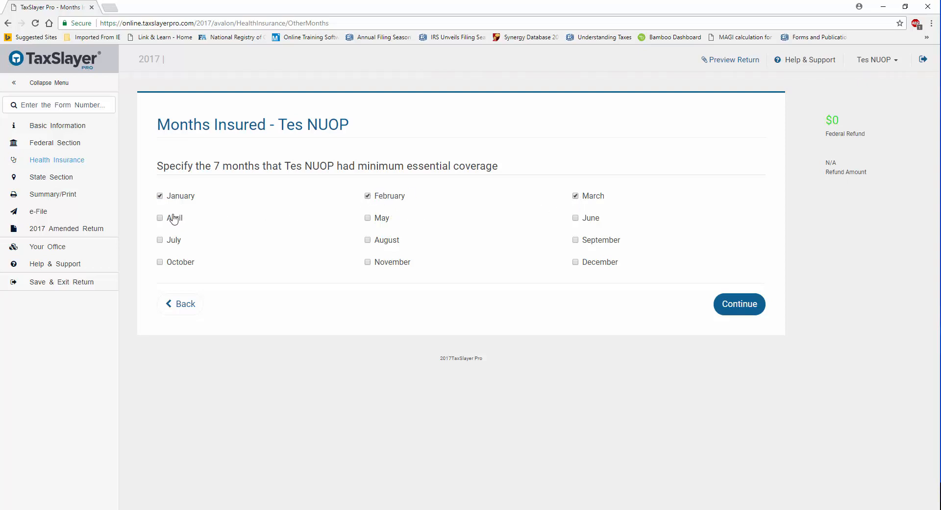
{"action": "left_click", "coordinate": [369, 219]}
{"action": "left_click", "coordinate": [732, 312]}
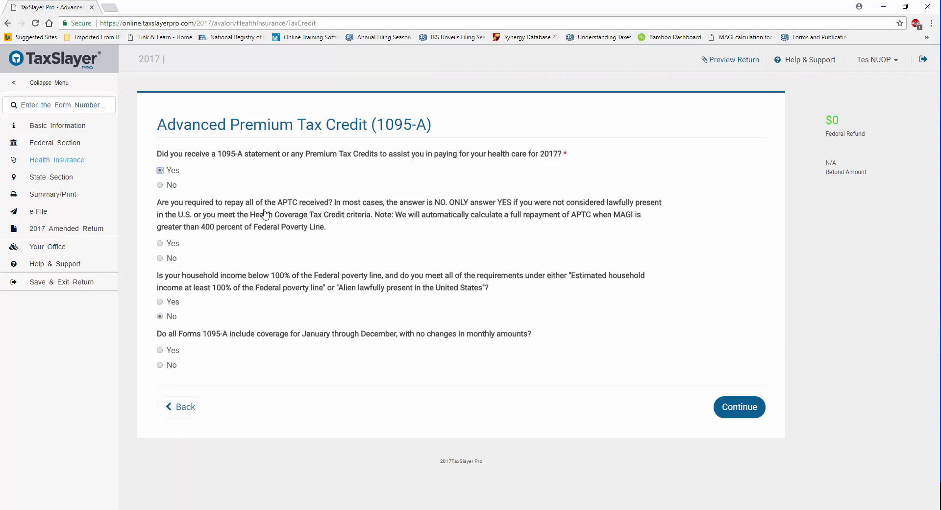
Answer No to repaying all APTC and mark the 1095-A as covering January through December.
{"action": "left_click", "coordinate": [161, 258]}
{"action": "left_click", "coordinate": [161, 351]}
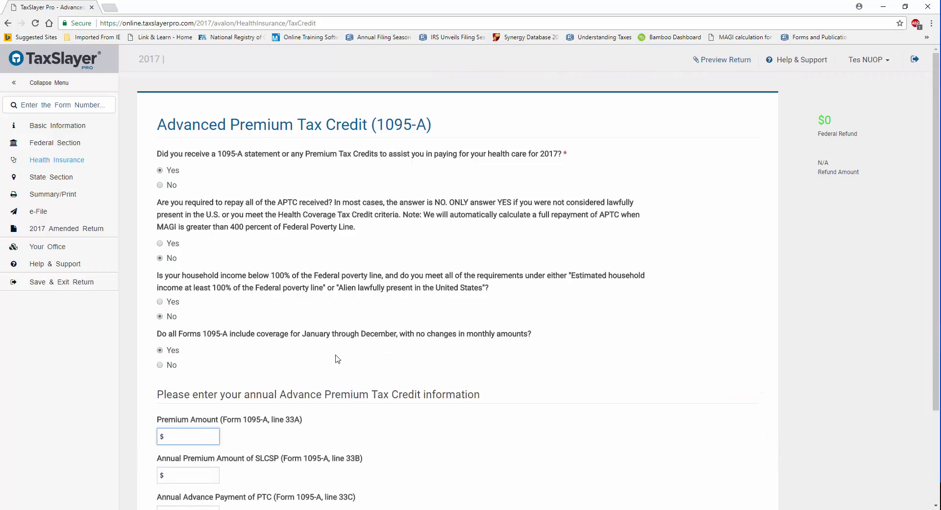
{"action": "scroll", "coordinate": [566, 277], "scroll_direction": "down", "scroll_amount": 3}
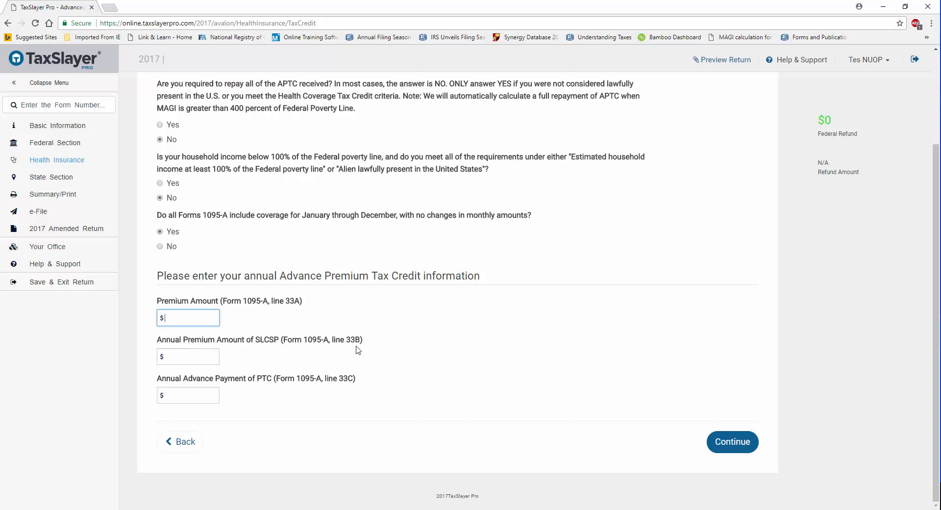
{"action": "left_click", "coordinate": [347, 387]}
Try month-by-month 1095-A amounts, then answer No to receiving a 1095-A and continue.
{"action": "left_click", "coordinate": [160, 246]}
{"action": "scroll", "coordinate": [323, 349], "scroll_direction": "down", "scroll_amount": 1}
{"action": "scroll", "coordinate": [294, 362], "scroll_direction": "down", "scroll_amount": 2}
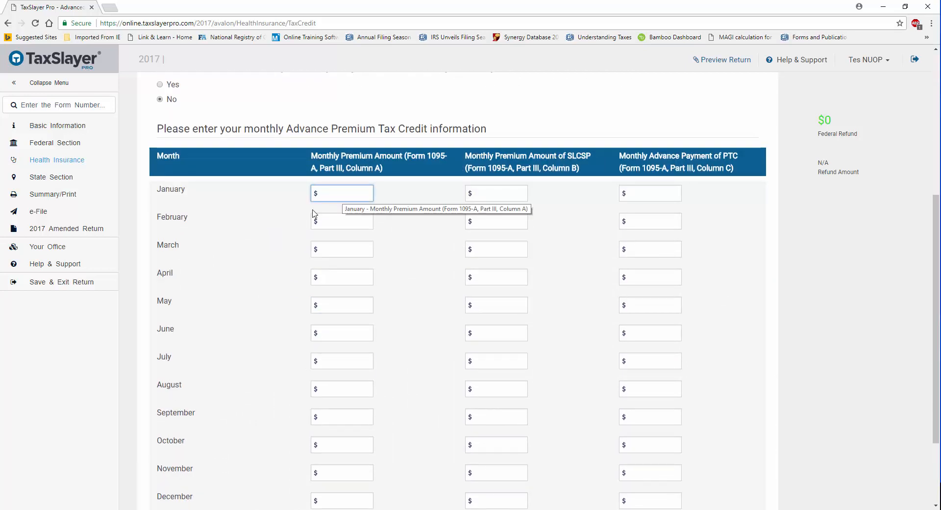
{"action": "scroll", "coordinate": [603, 290], "scroll_direction": "down", "scroll_amount": 2}
{"action": "scroll", "coordinate": [603, 289], "scroll_direction": "up", "scroll_amount": 4}
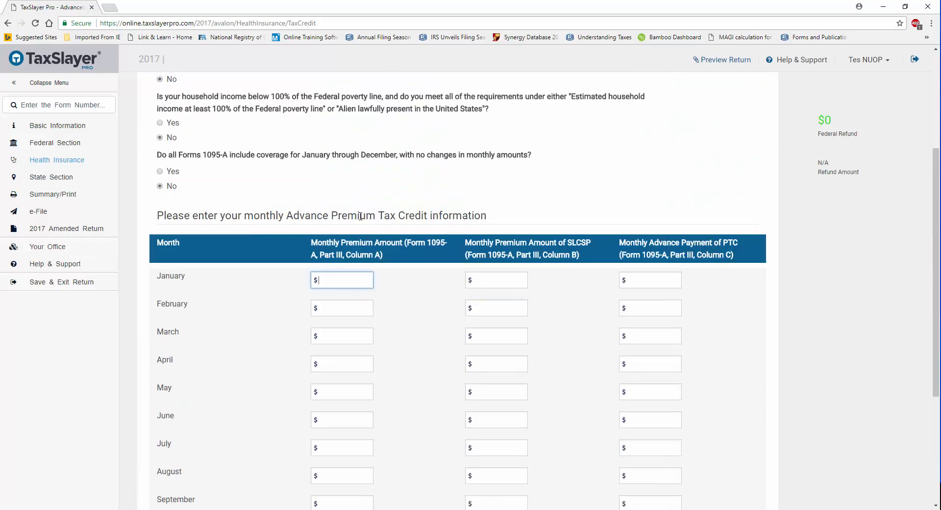
{"action": "scroll", "coordinate": [319, 221], "scroll_direction": "up", "scroll_amount": 4}
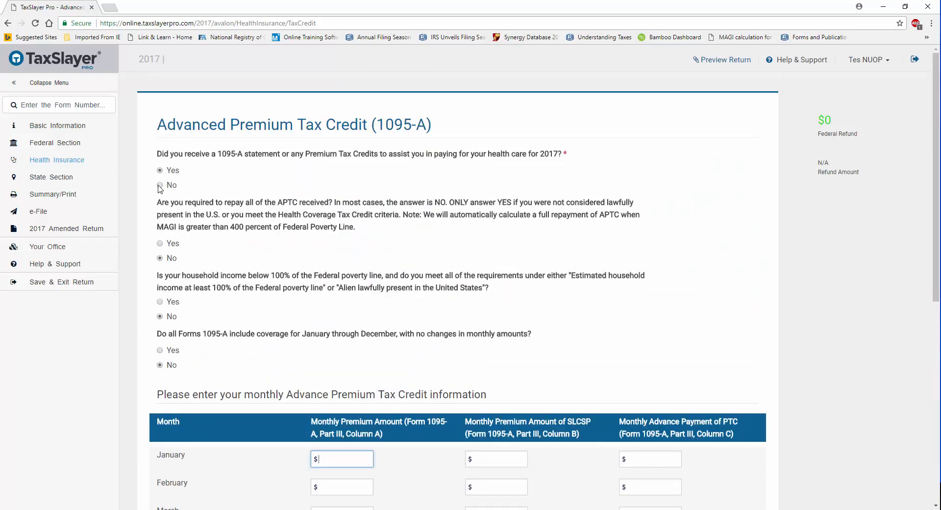
{"action": "left_click", "coordinate": [160, 186]}
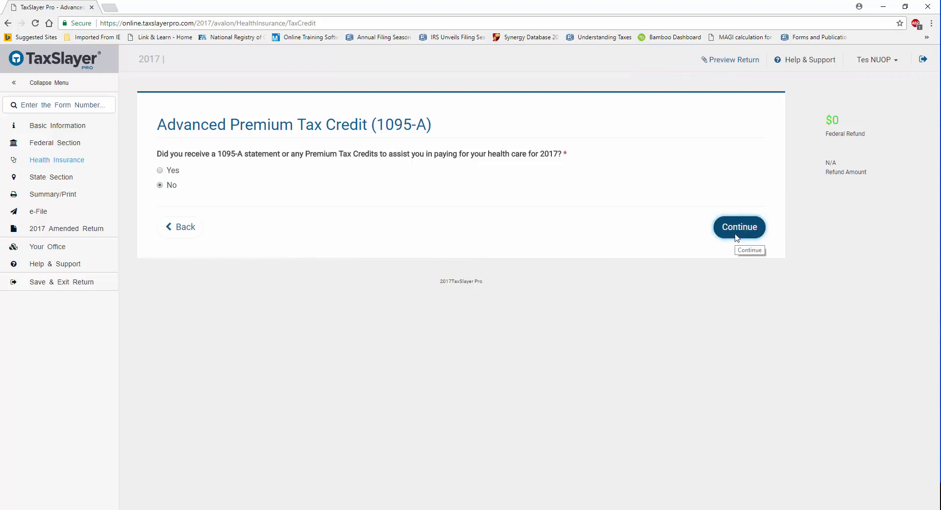
{"action": "left_click", "coordinate": [736, 238]}
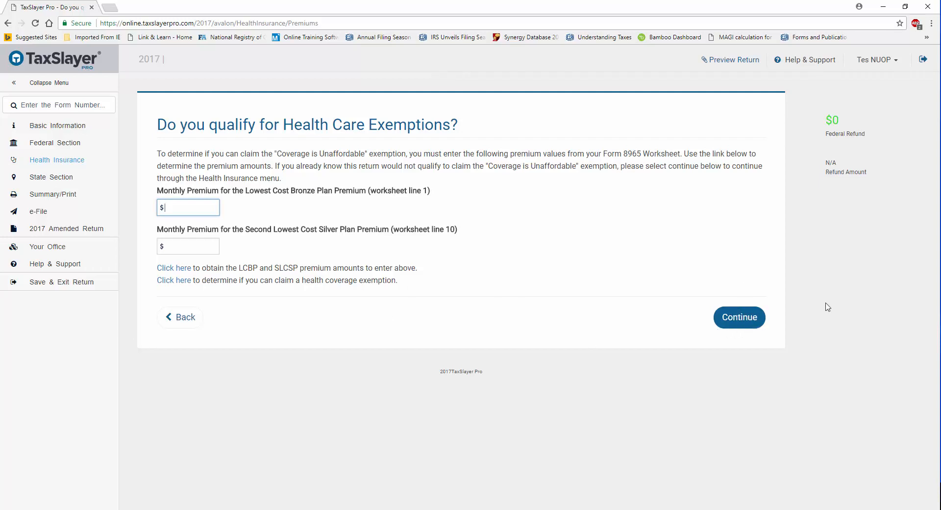
Skip the exemption premiums page and answer Yes to an exemption due to circumstances.
{"action": "left_click", "coordinate": [733, 322]}
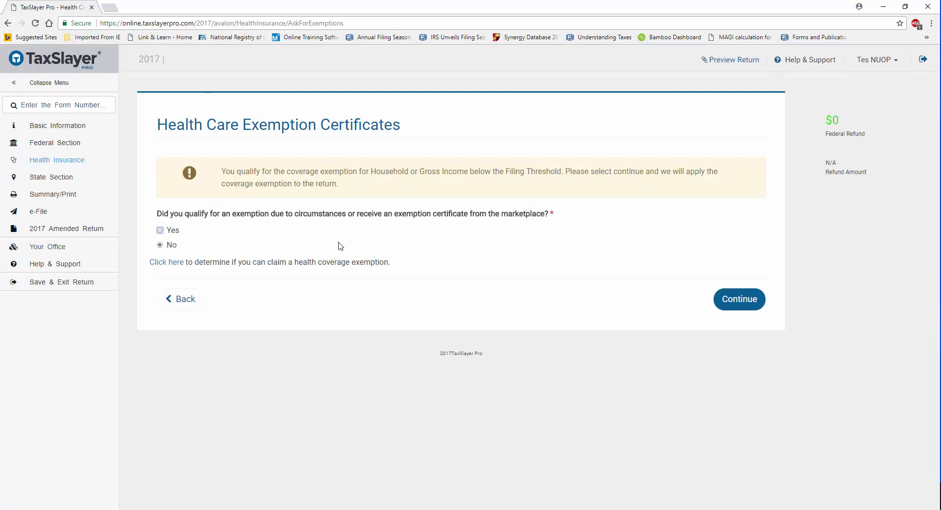
{"action": "left_click", "coordinate": [165, 230]}
{"action": "left_click", "coordinate": [728, 299]}
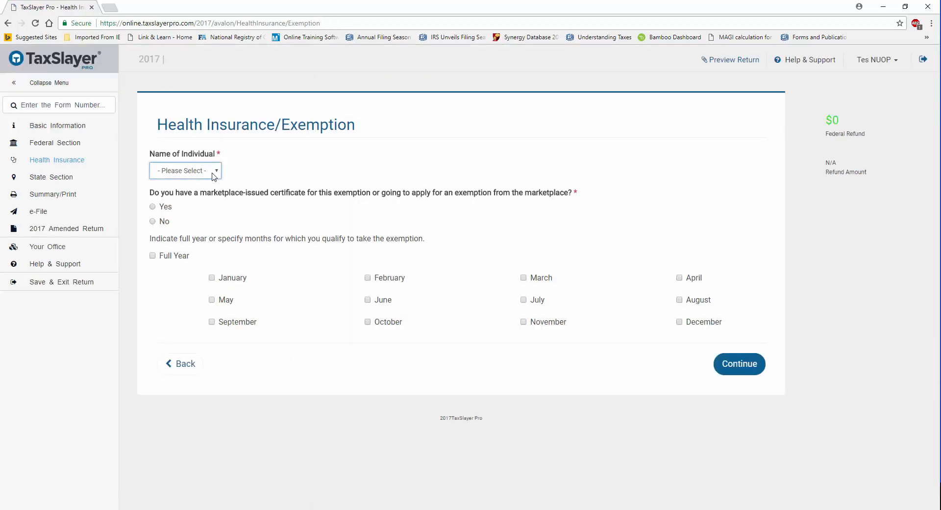
Choose the taxpayer as the exempt individual and answer No to having a marketplace certificate.
{"action": "left_click", "coordinate": [216, 172]}
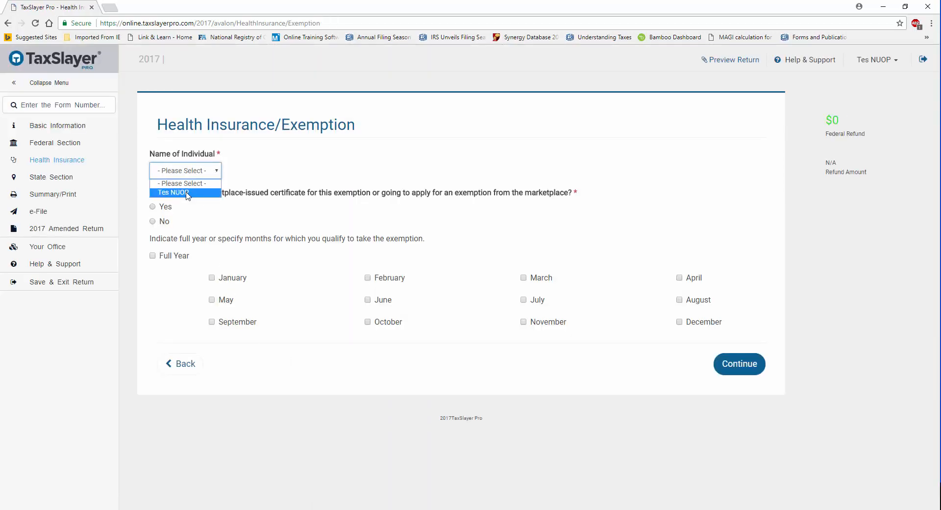
{"action": "left_click", "coordinate": [190, 193]}
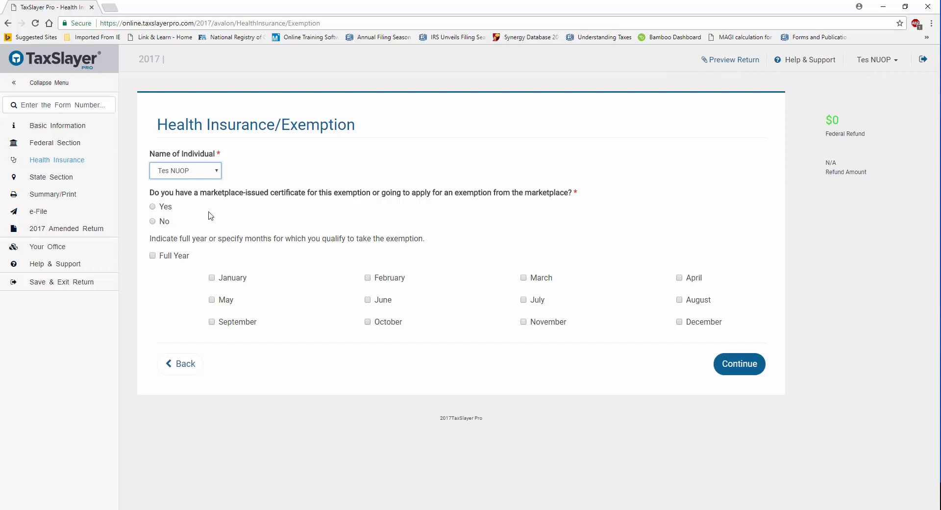
{"action": "left_click", "coordinate": [152, 206]}
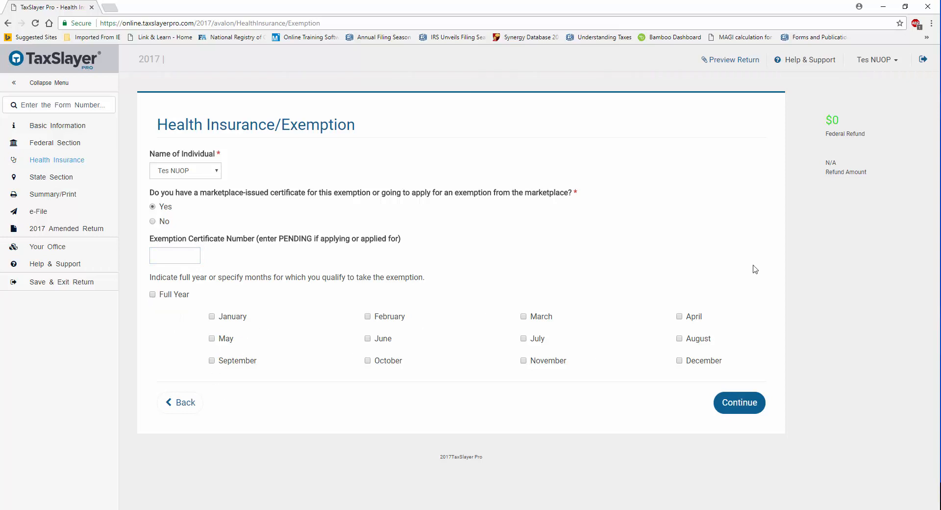
{"action": "left_click", "coordinate": [266, 237]}
{"action": "left_click", "coordinate": [153, 221]}
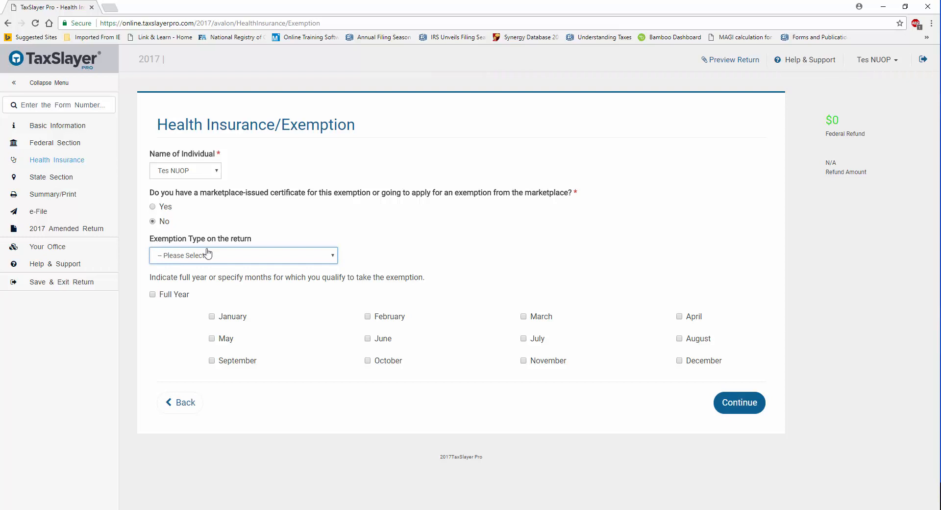
{"action": "left_click", "coordinate": [286, 256]}
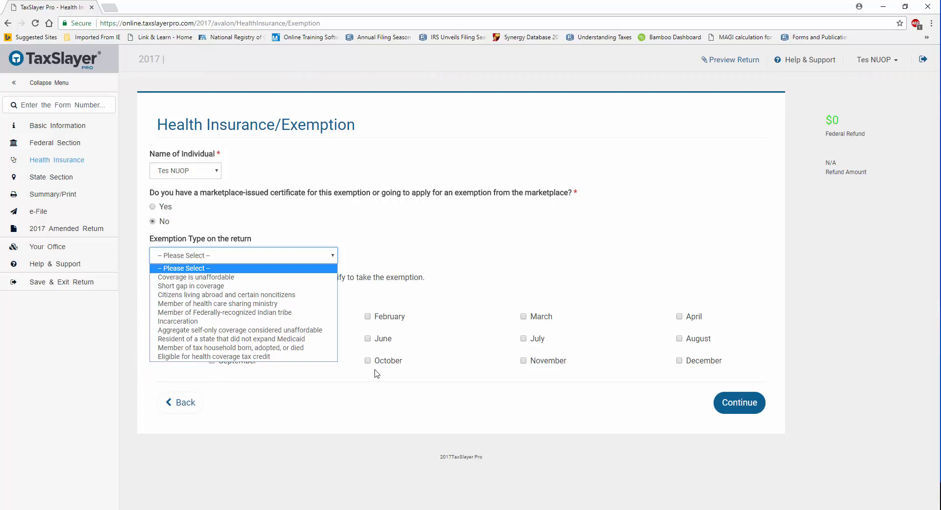
{"action": "left_click", "coordinate": [743, 406]}
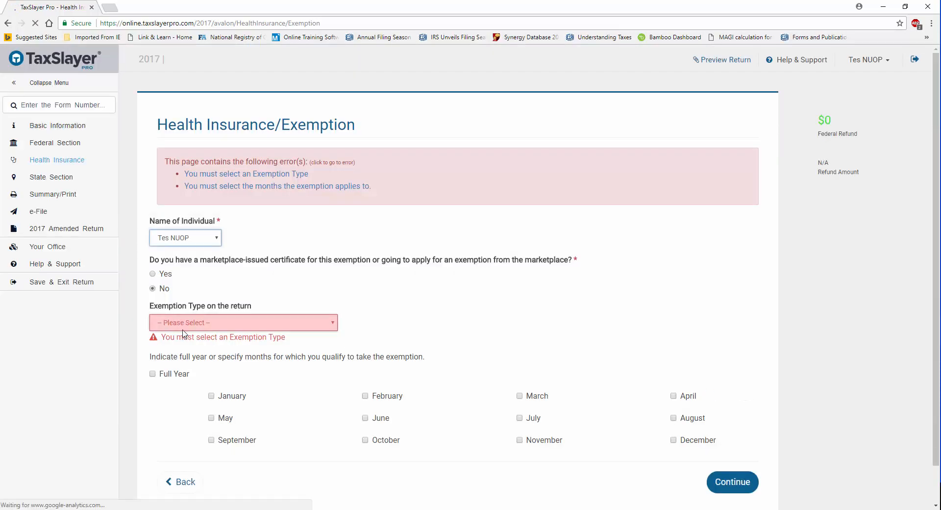
Record a full-year Coverage is unaffordable exemption and continue past the state page to the Calculation Summary.
{"action": "left_click", "coordinate": [184, 327]}
{"action": "left_click", "coordinate": [205, 345]}
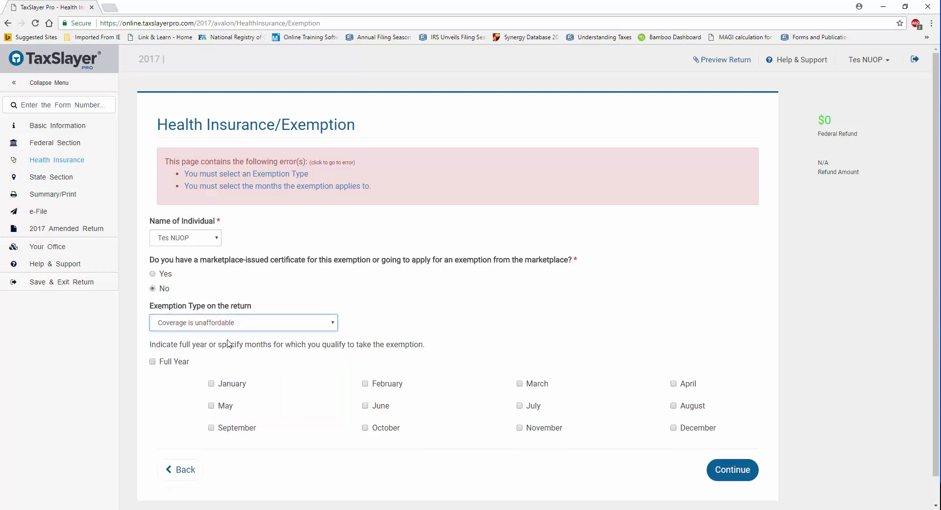
{"action": "left_click", "coordinate": [152, 361]}
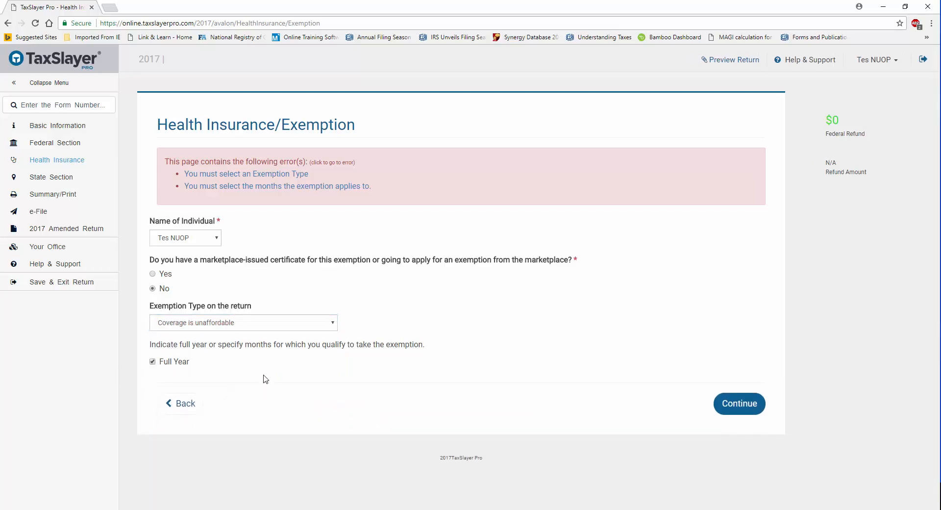
{"action": "left_click", "coordinate": [755, 406]}
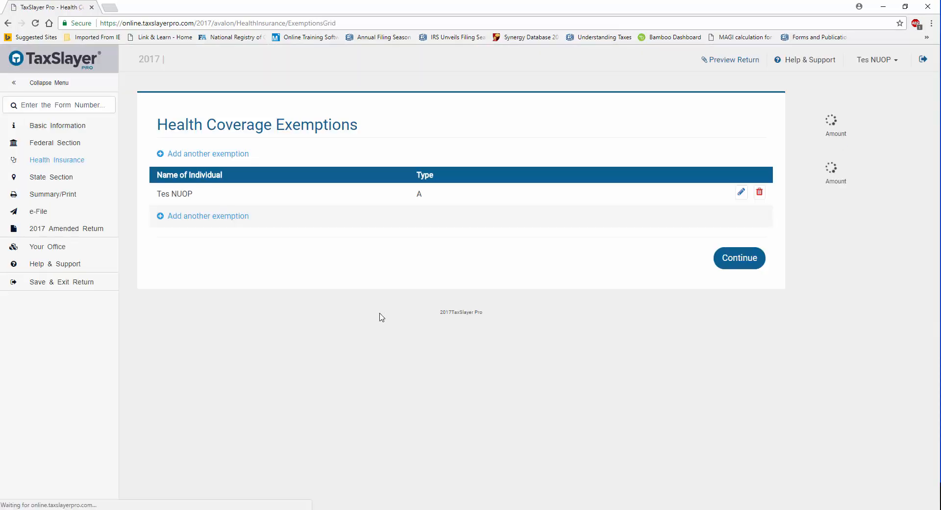
{"action": "left_click", "coordinate": [743, 267]}
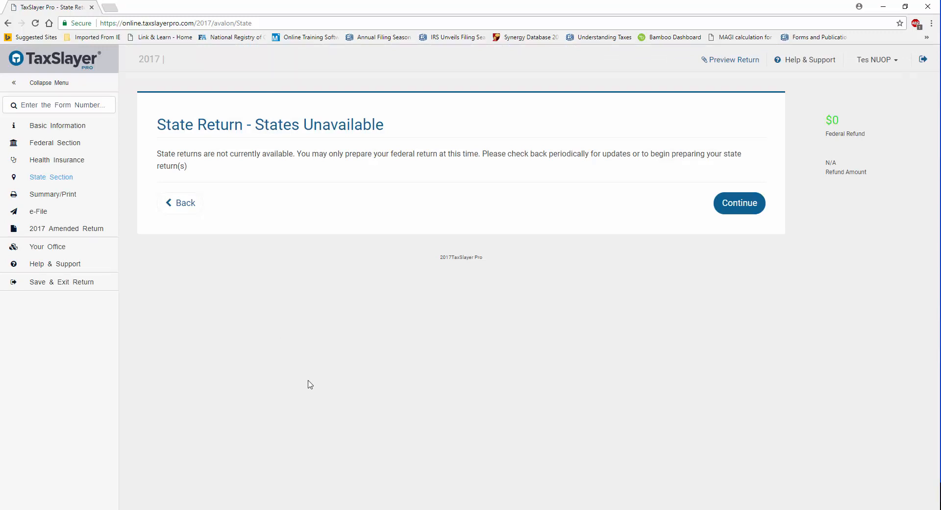
{"action": "left_click", "coordinate": [743, 208]}
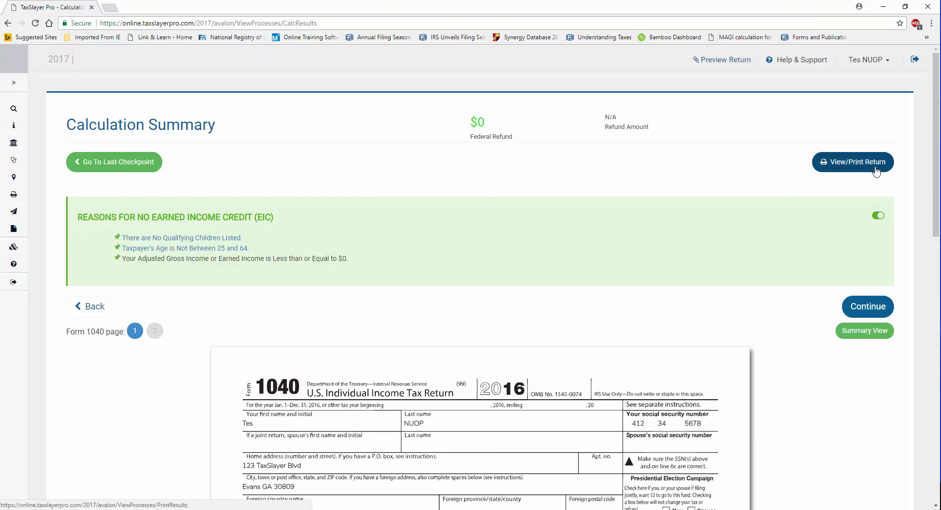
{"action": "scroll", "coordinate": [563, 297], "scroll_direction": "down", "scroll_amount": 3}
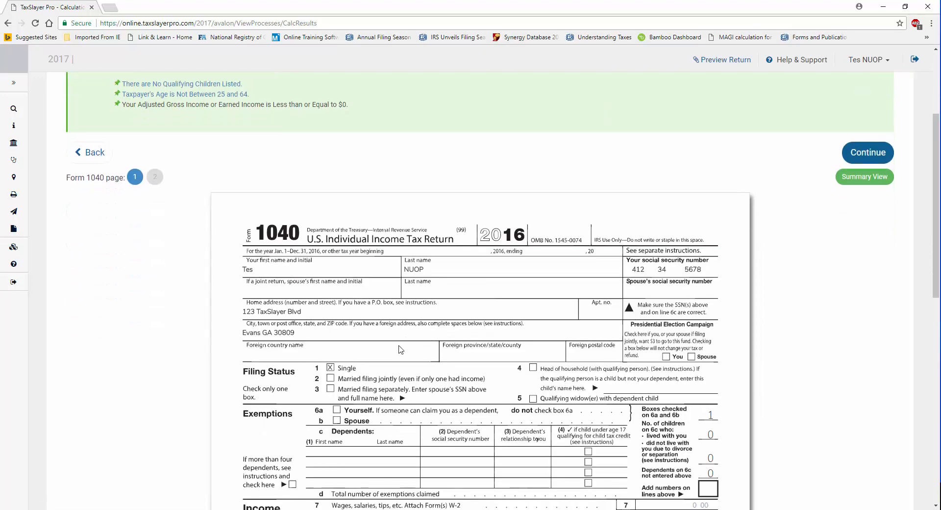
{"action": "scroll", "coordinate": [401, 349], "scroll_direction": "down", "scroll_amount": 1}
{"action": "left_click", "coordinate": [155, 134]}
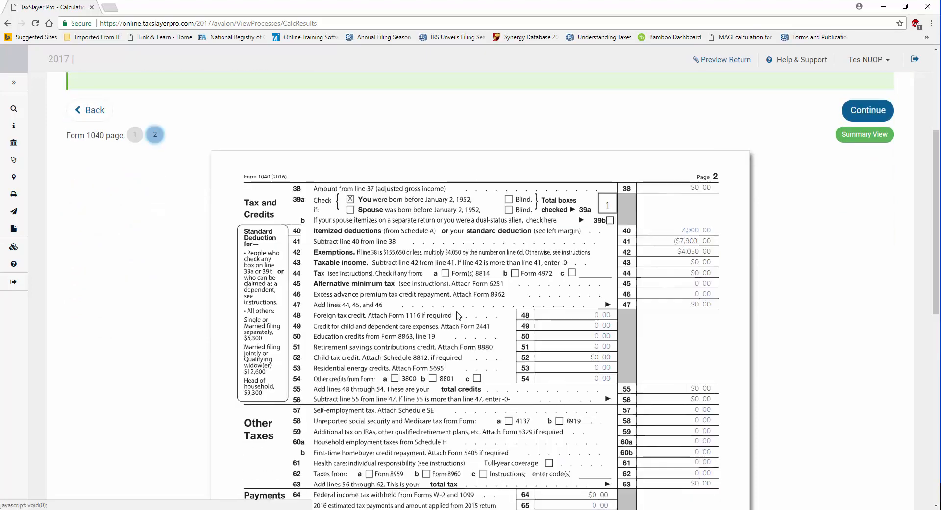
{"action": "scroll", "coordinate": [465, 309], "scroll_direction": "down", "scroll_amount": 3}
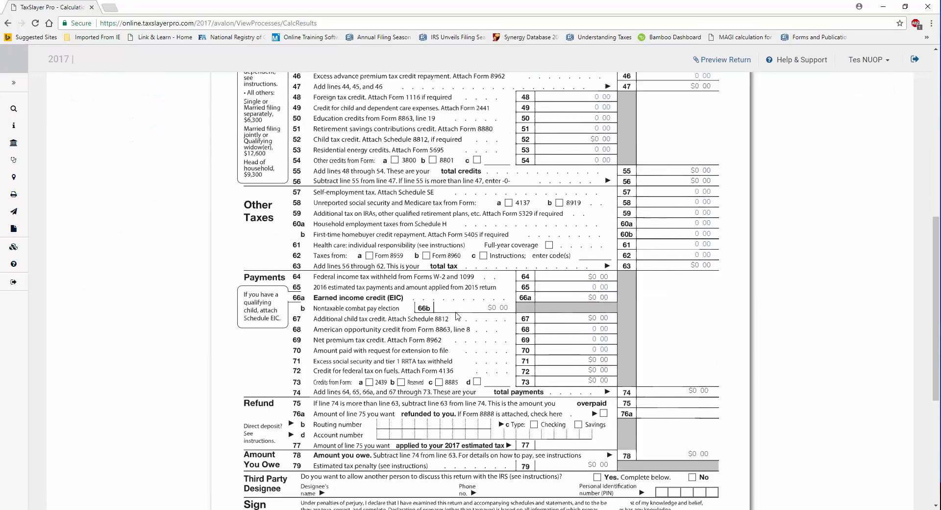
{"action": "scroll", "coordinate": [485, 297], "scroll_direction": "up", "scroll_amount": 3}
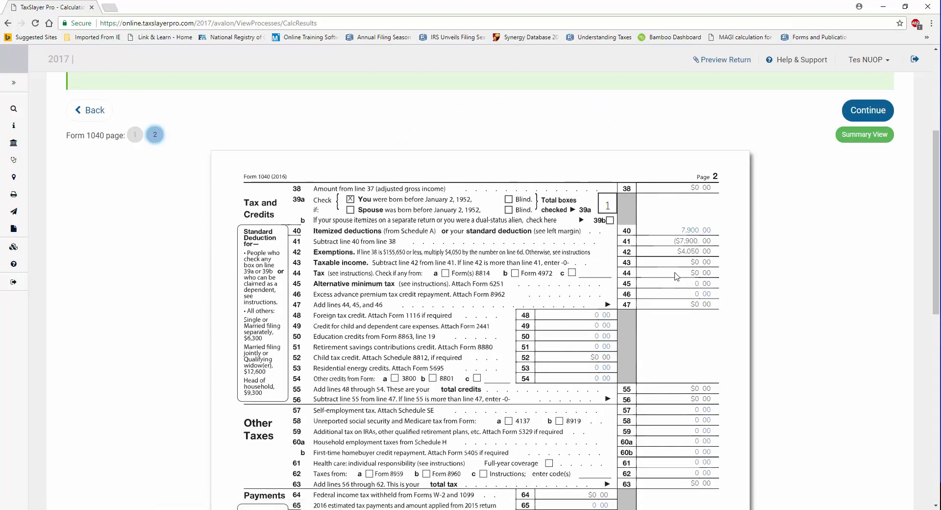
{"action": "left_click", "coordinate": [604, 316]}
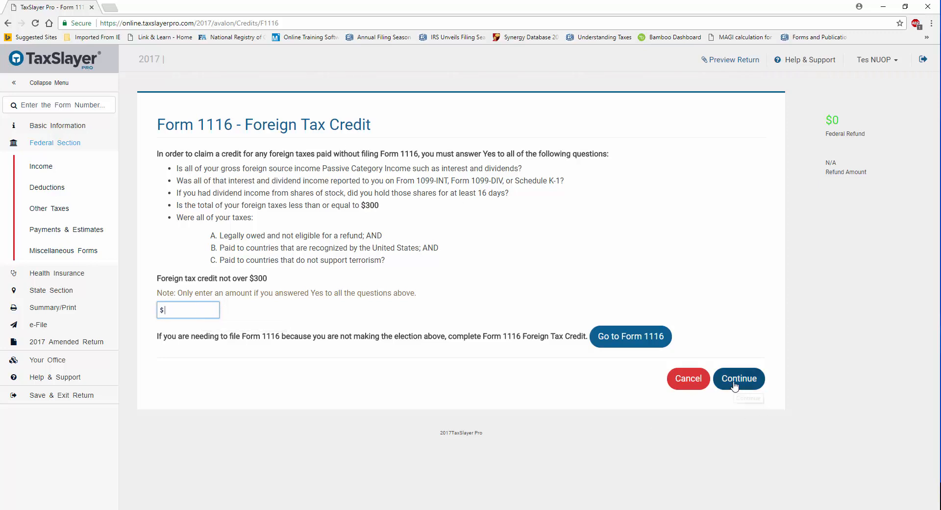
{"action": "left_click", "coordinate": [687, 381]}
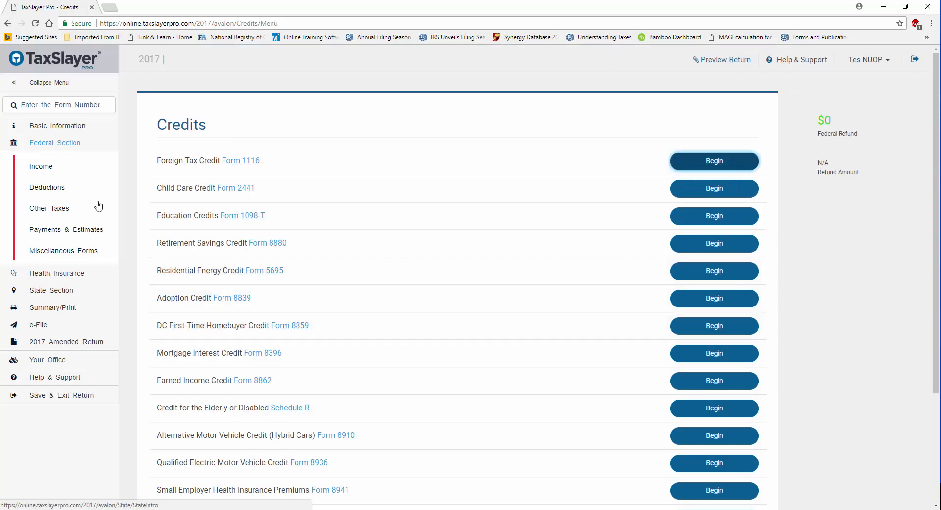
{"action": "left_click", "coordinate": [56, 307]}
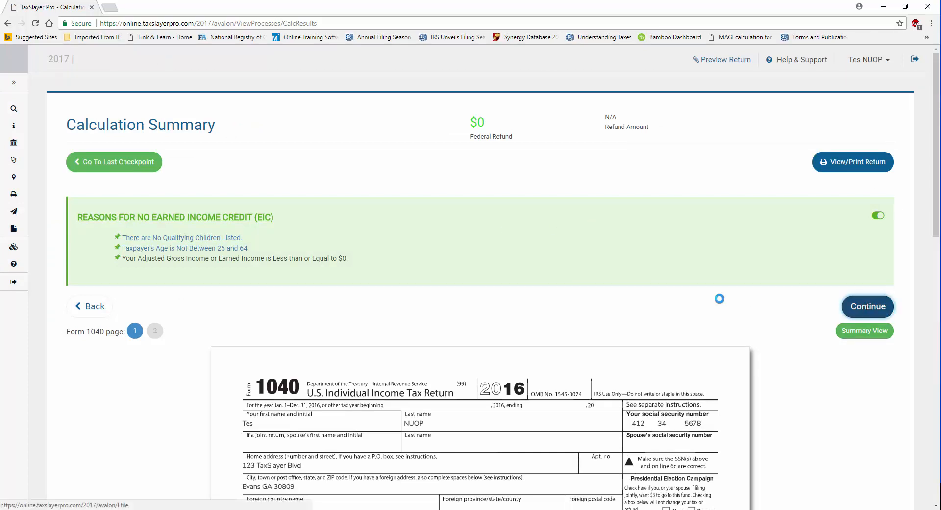
Open the E-File page, set Federal Return Type to Paper Return, and review the $292.60 fees.
{"action": "left_click", "coordinate": [868, 307]}
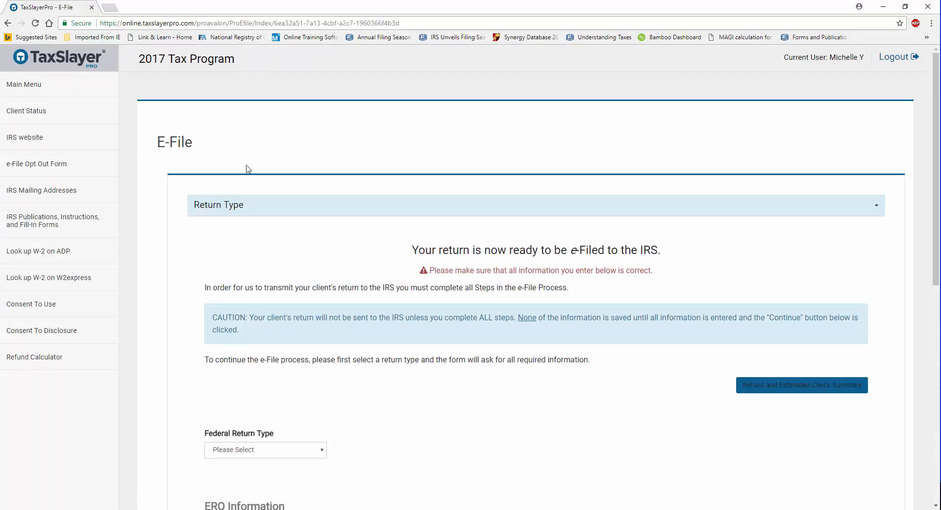
{"action": "scroll", "coordinate": [416, 283], "scroll_direction": "down", "scroll_amount": 2}
{"action": "scroll", "coordinate": [415, 328], "scroll_direction": "down", "scroll_amount": 1}
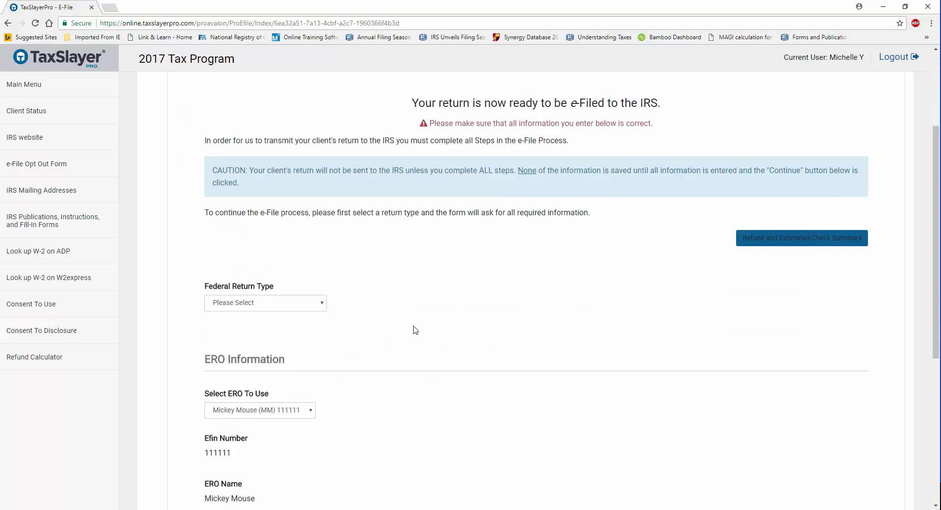
{"action": "left_click", "coordinate": [249, 303]}
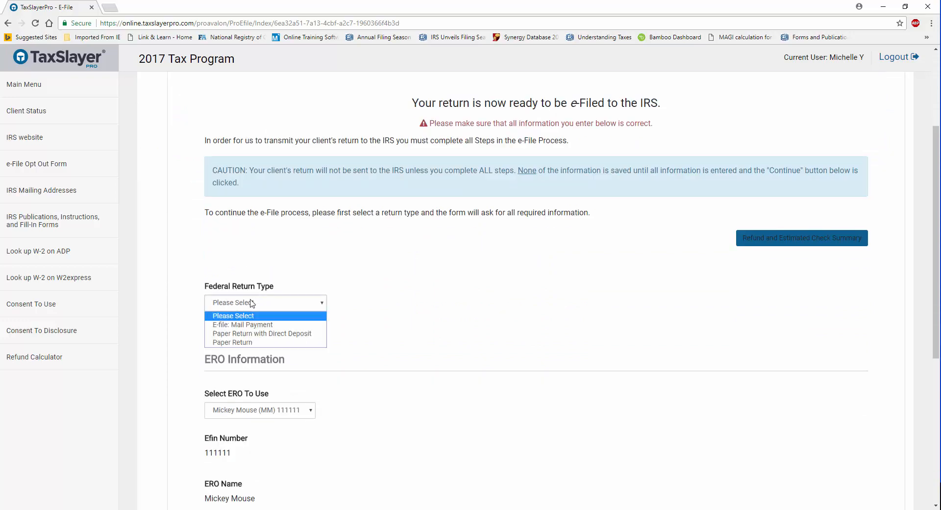
{"action": "left_click", "coordinate": [236, 344]}
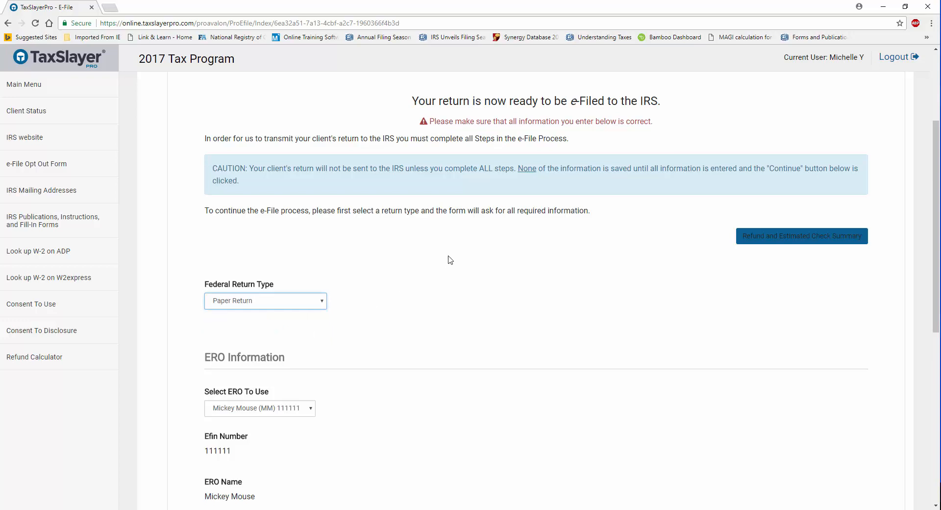
{"action": "scroll", "coordinate": [447, 259], "scroll_direction": "down", "scroll_amount": 1}
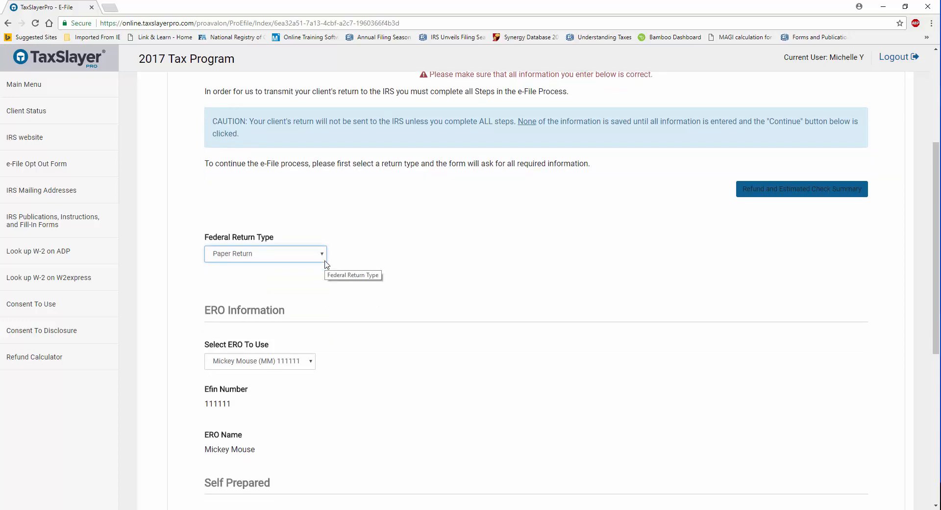
{"action": "scroll", "coordinate": [473, 303], "scroll_direction": "down", "scroll_amount": 5}
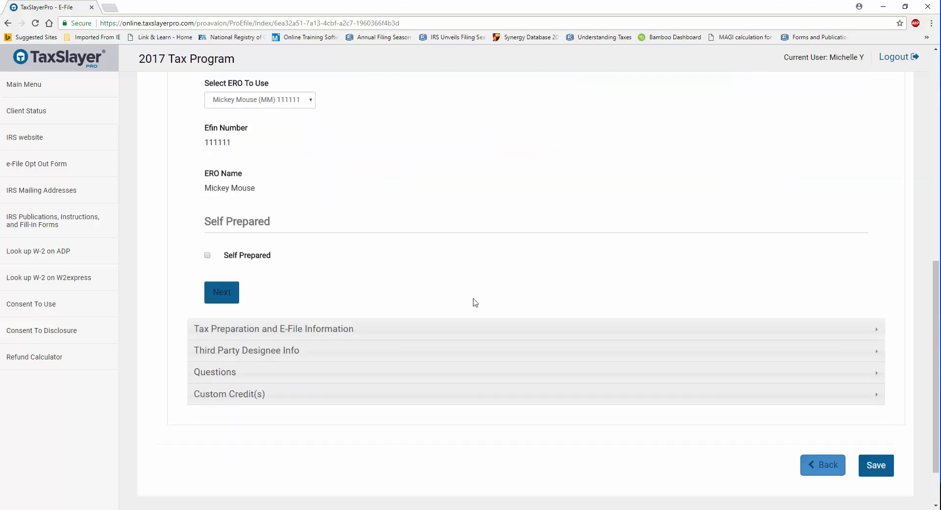
{"action": "scroll", "coordinate": [475, 302], "scroll_direction": "down", "scroll_amount": 1}
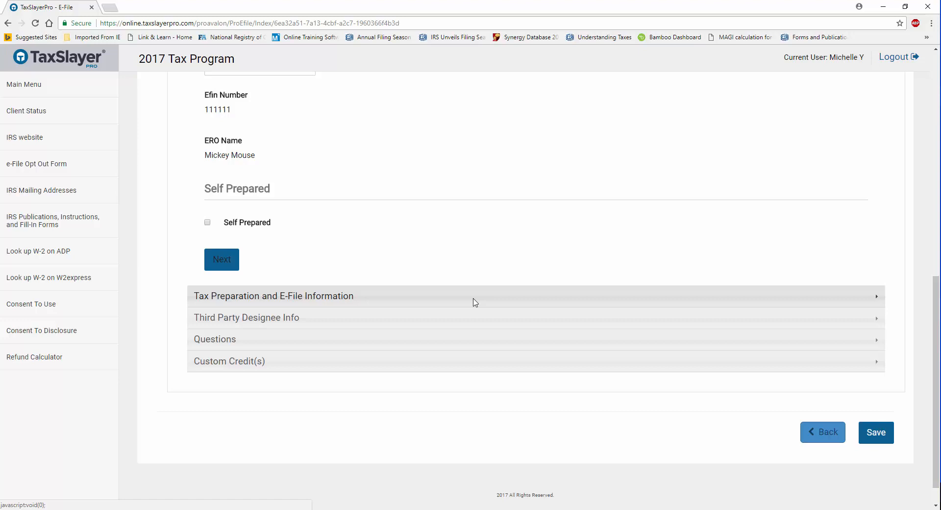
{"action": "scroll", "coordinate": [473, 303], "scroll_direction": "up", "scroll_amount": 4}
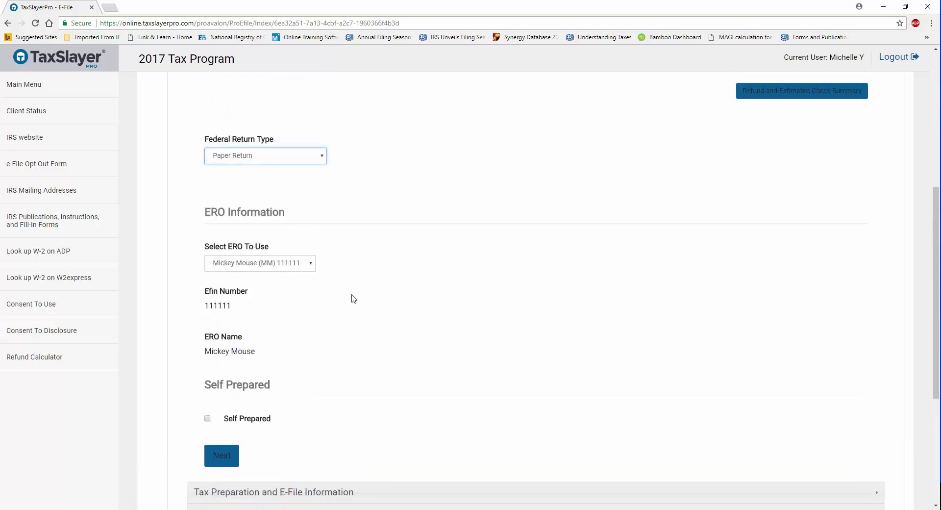
{"action": "scroll", "coordinate": [350, 301], "scroll_direction": "down", "scroll_amount": 1}
{"action": "scroll", "coordinate": [420, 378], "scroll_direction": "down", "scroll_amount": 1}
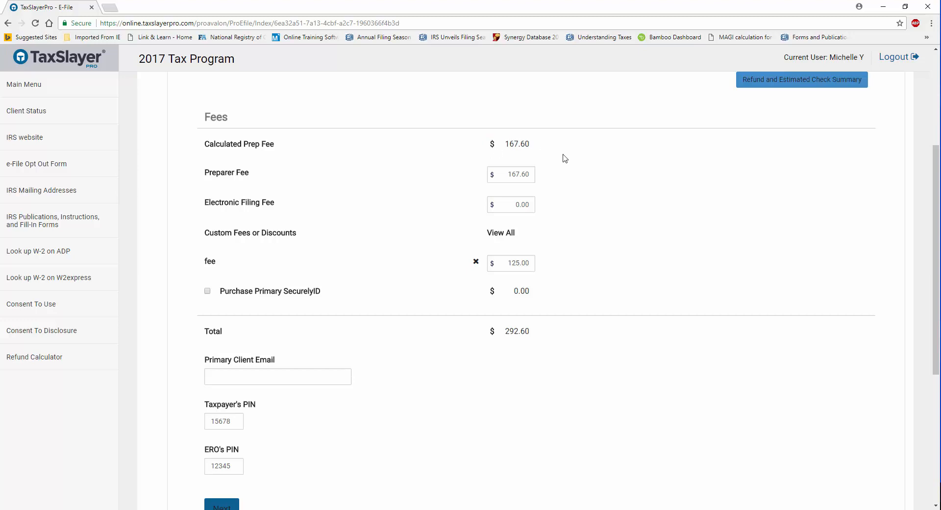
{"action": "scroll", "coordinate": [609, 251], "scroll_direction": "down", "scroll_amount": 5}
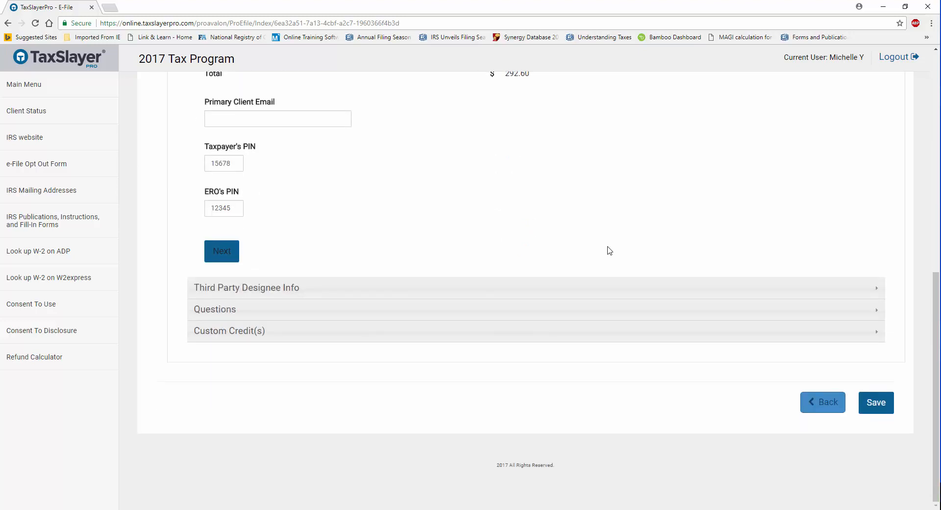
Answer No to 'Do you have children' and Yes to 'this is a test', then save.
{"action": "left_click", "coordinate": [258, 317]}
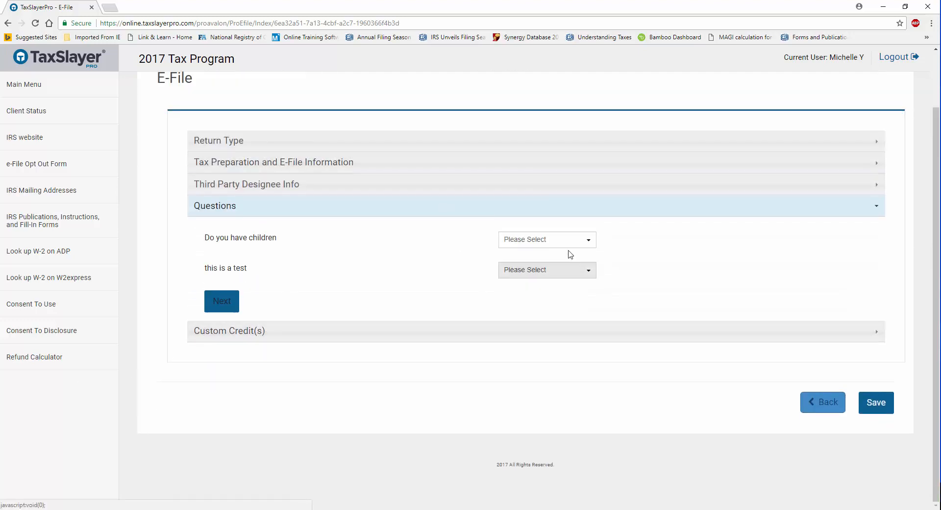
{"action": "left_click", "coordinate": [525, 243]}
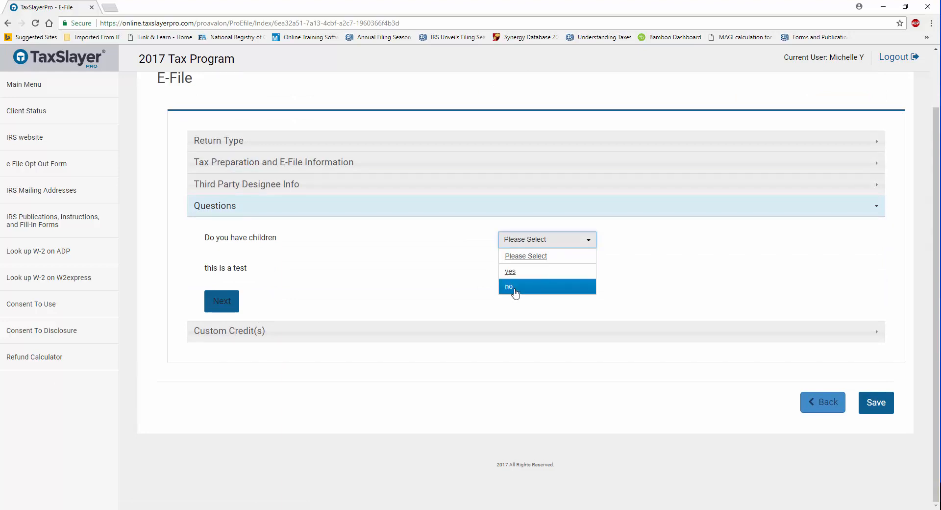
{"action": "left_click", "coordinate": [513, 289]}
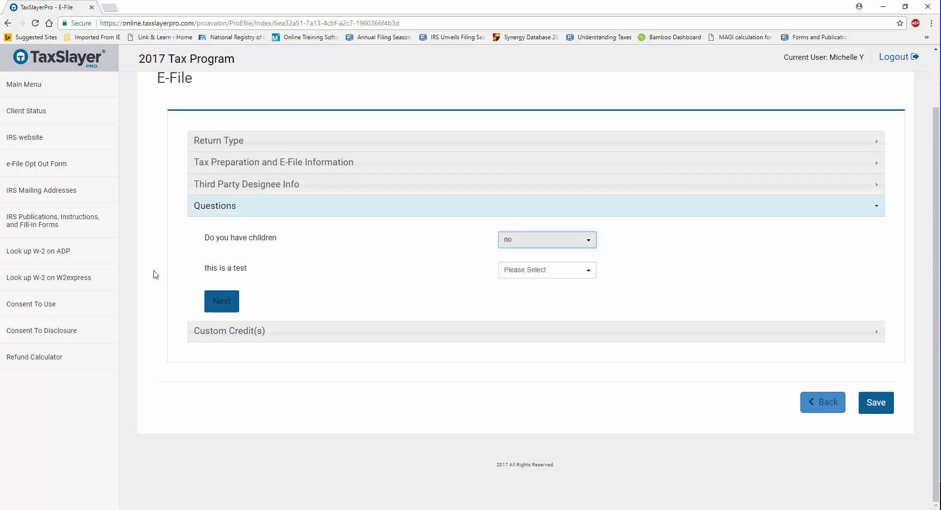
{"action": "left_click", "coordinate": [543, 271]}
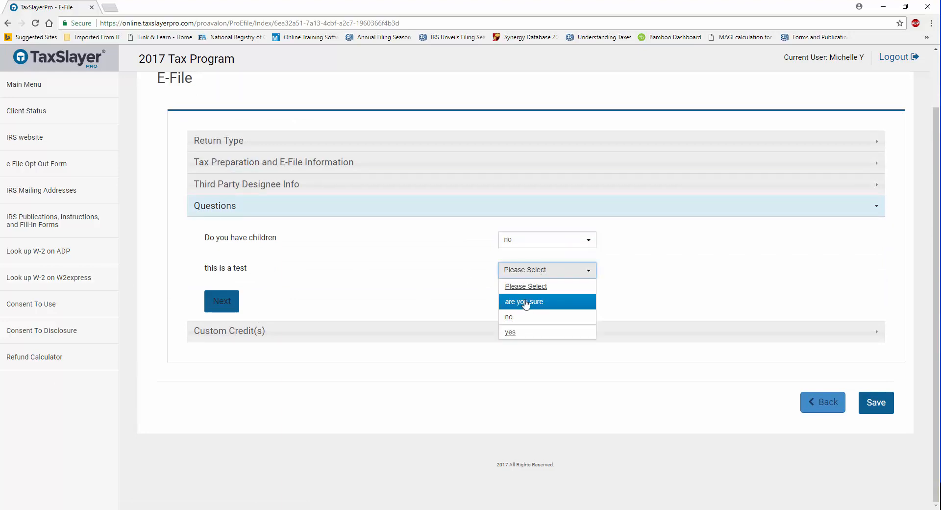
{"action": "left_click", "coordinate": [508, 337]}
{"action": "left_click", "coordinate": [874, 407]}
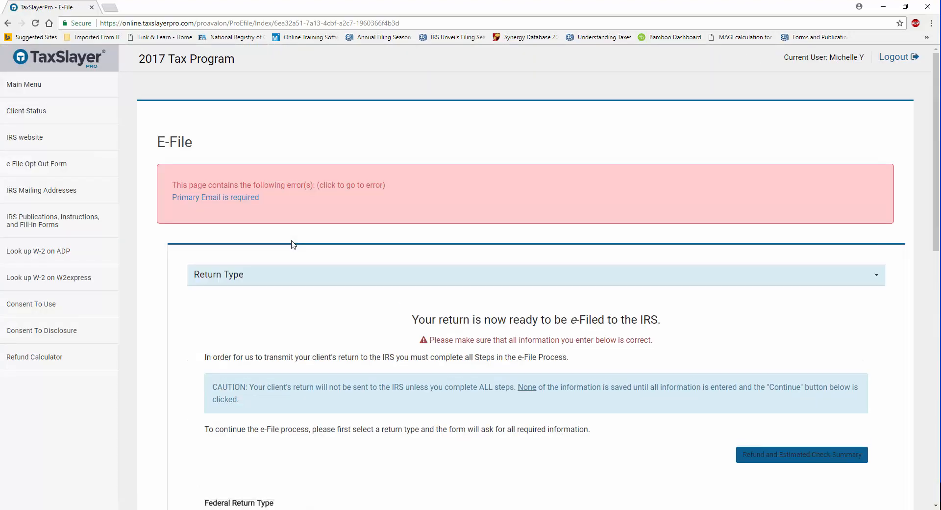
Fill in the primary client email under Tax Preparation and E-File Information and save.
{"action": "scroll", "coordinate": [291, 241], "scroll_direction": "down", "scroll_amount": 3}
{"action": "scroll", "coordinate": [279, 200], "scroll_direction": "up", "scroll_amount": 3}
{"action": "scroll", "coordinate": [278, 202], "scroll_direction": "up", "scroll_amount": 1}
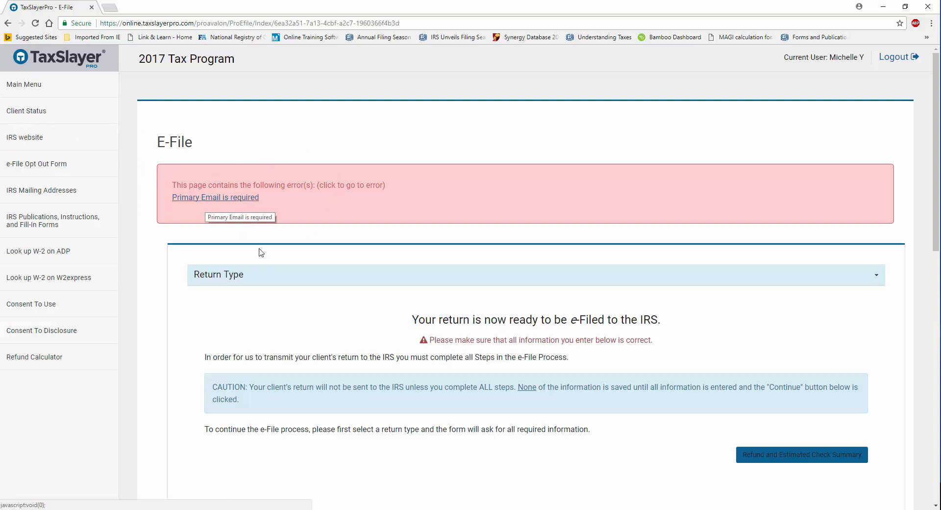
{"action": "scroll", "coordinate": [258, 252], "scroll_direction": "down", "scroll_amount": 7}
{"action": "scroll", "coordinate": [285, 418], "scroll_direction": "down", "scroll_amount": 3}
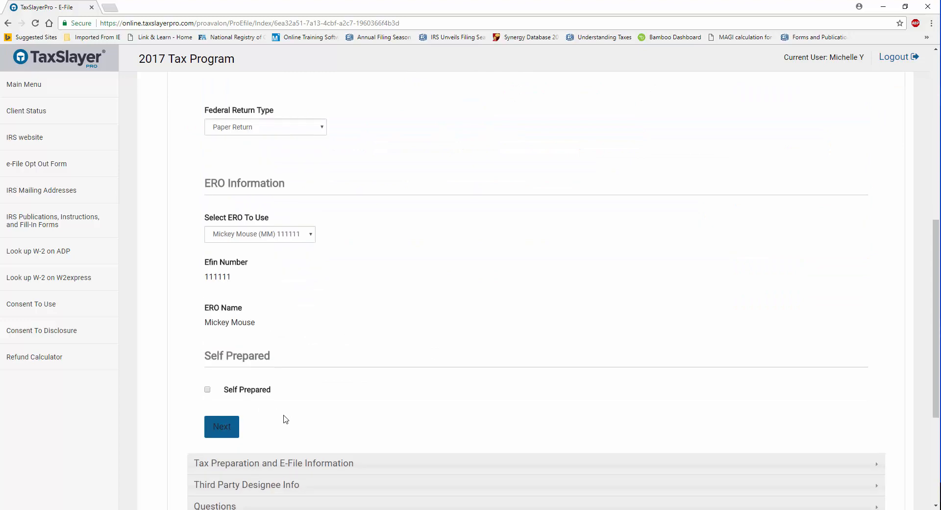
{"action": "left_click", "coordinate": [246, 372]}
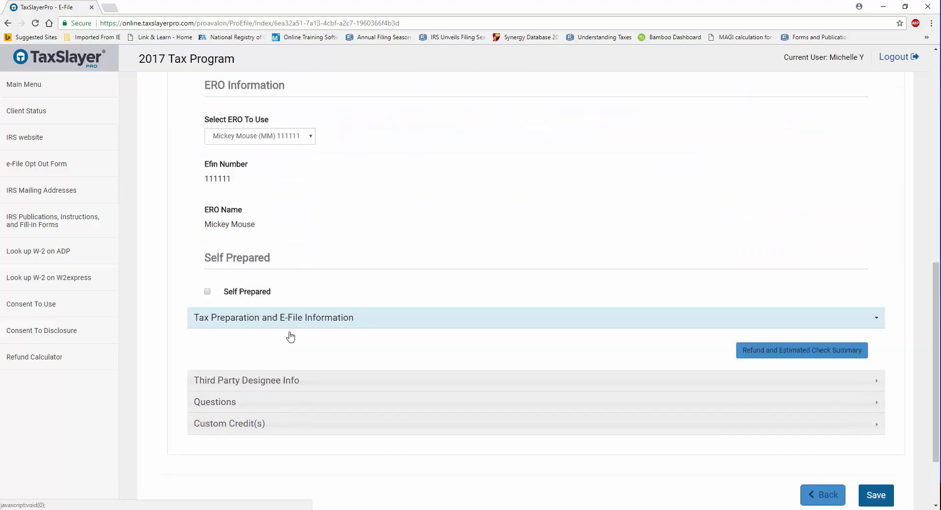
{"action": "left_click", "coordinate": [219, 415]}
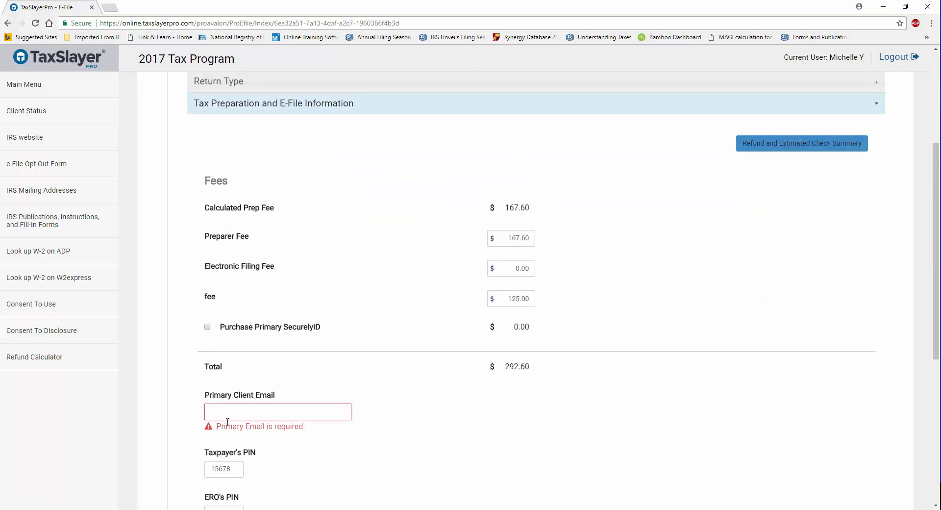
{"action": "type", "text": "test@gmail.com"}
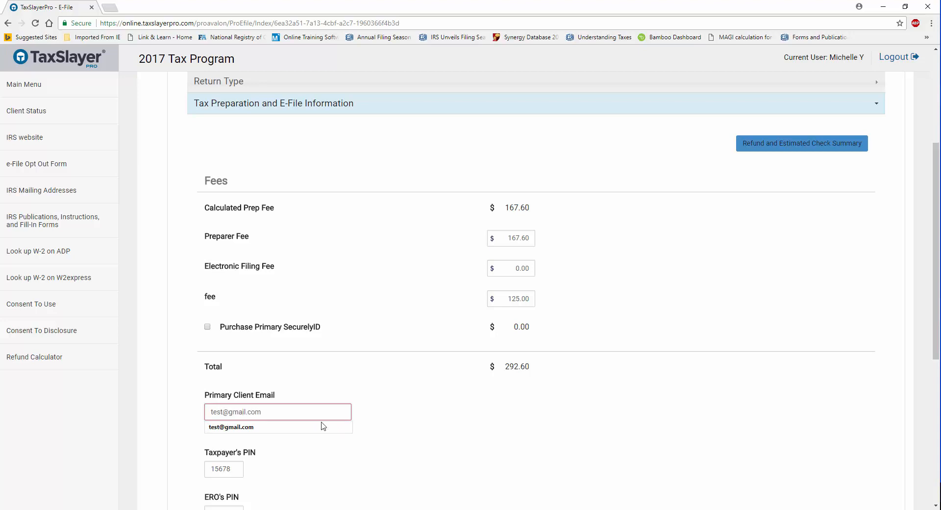
{"action": "left_click", "coordinate": [323, 426]}
{"action": "scroll", "coordinate": [491, 221], "scroll_direction": "down", "scroll_amount": 6}
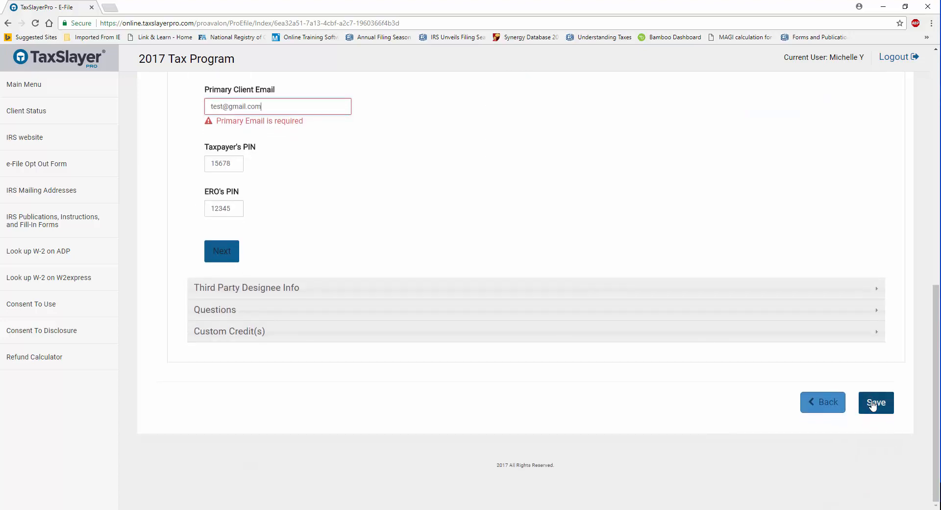
{"action": "left_click", "coordinate": [873, 405]}
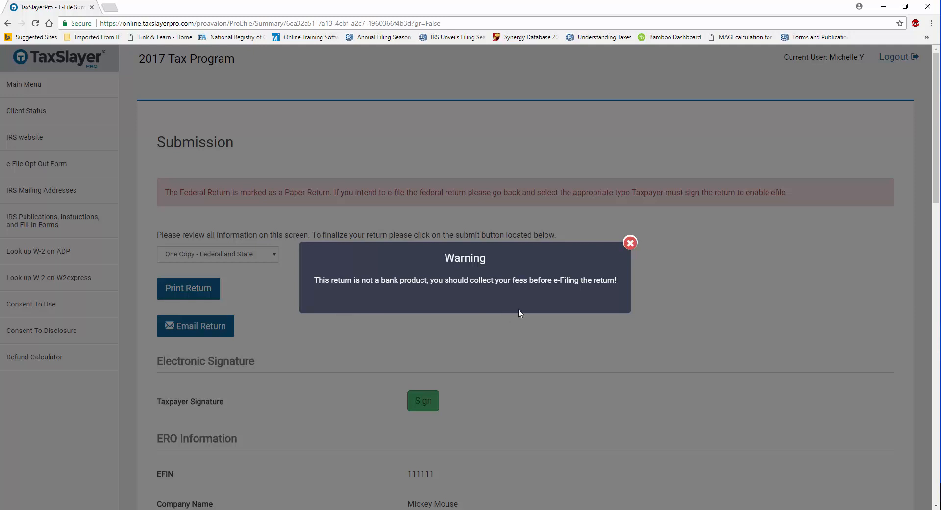
{"action": "left_click", "coordinate": [627, 243]}
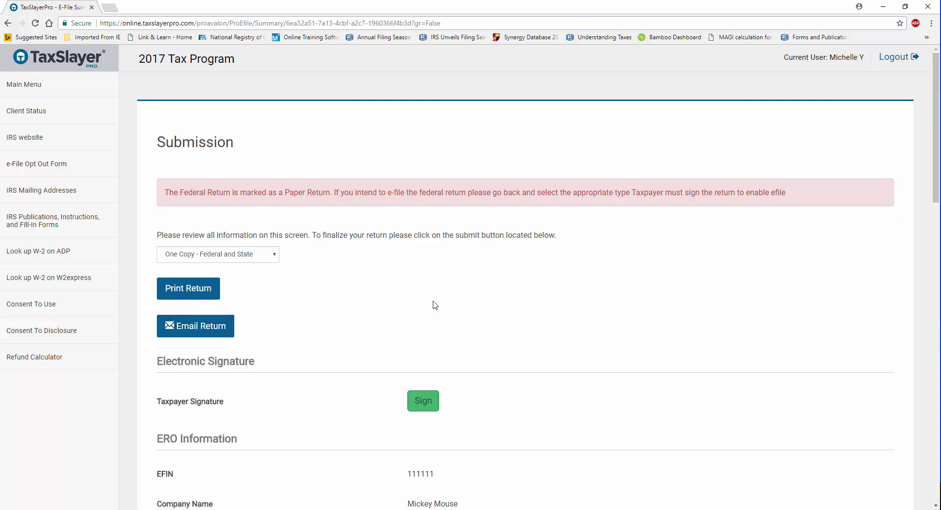
{"action": "left_click", "coordinate": [181, 330]}
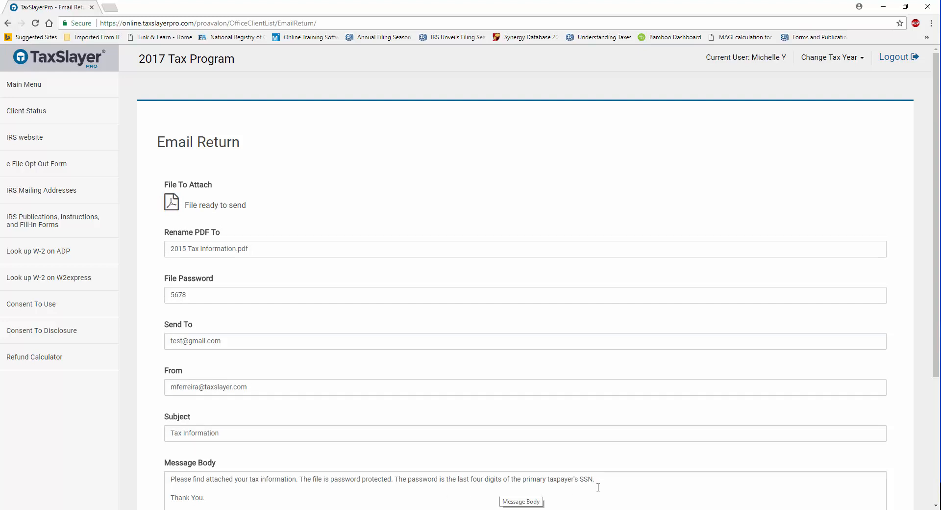
{"action": "scroll", "coordinate": [353, 289], "scroll_direction": "down", "scroll_amount": 2}
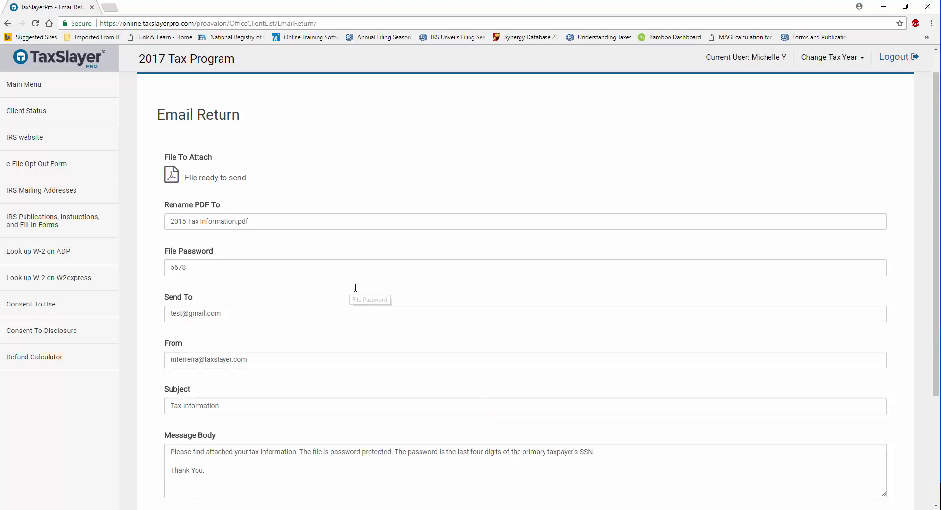
{"action": "scroll", "coordinate": [518, 423], "scroll_direction": "down", "scroll_amount": 1}
{"action": "left_click", "coordinate": [819, 436]}
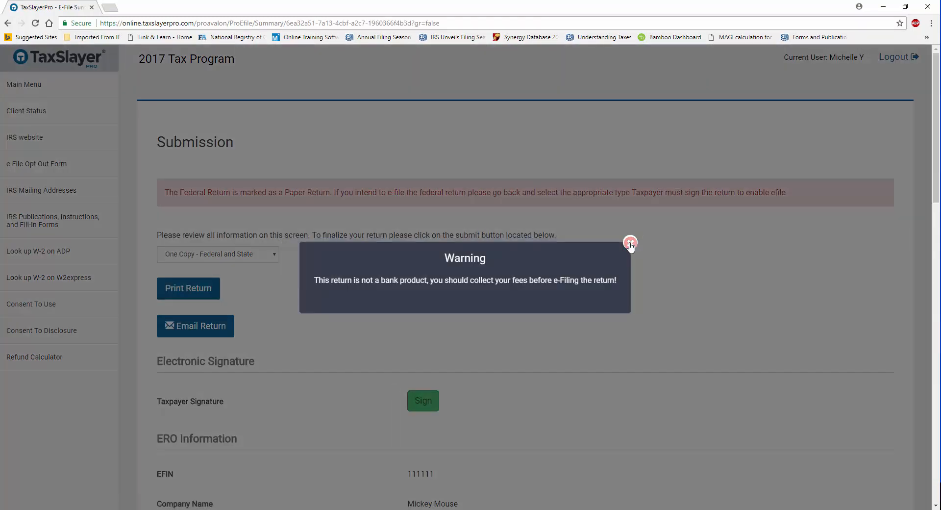
Dismiss the fee-collection warning, review the Submission summary, and save and exit the return.
{"action": "left_click", "coordinate": [632, 245]}
{"action": "scroll", "coordinate": [417, 296], "scroll_direction": "down", "scroll_amount": 3}
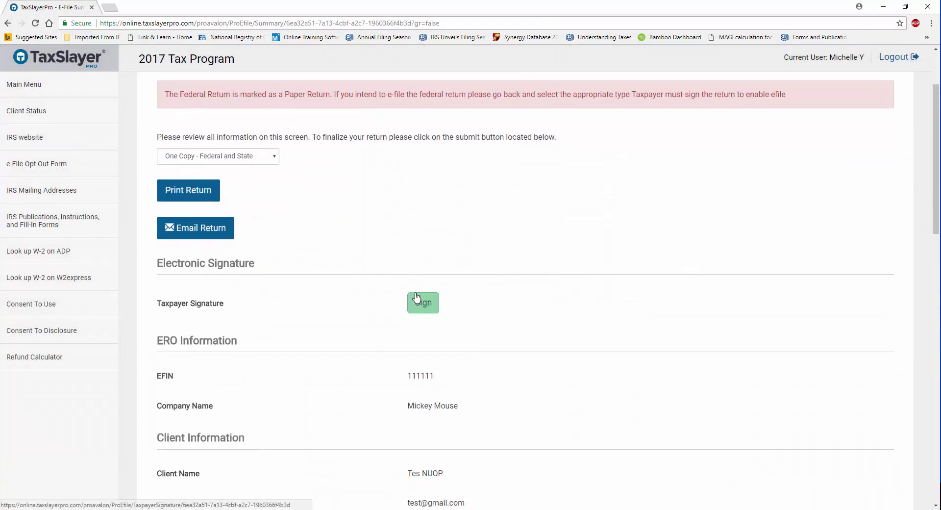
{"action": "scroll", "coordinate": [499, 259], "scroll_direction": "down", "scroll_amount": 4}
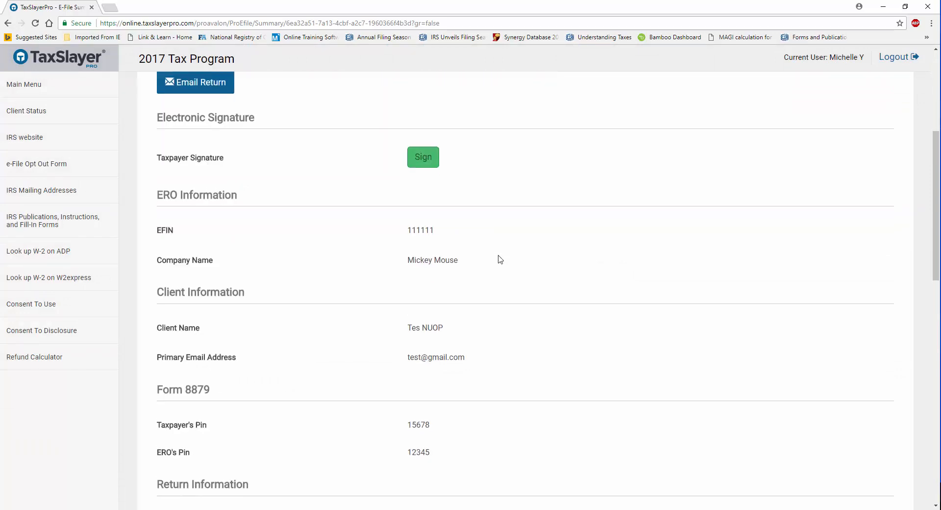
{"action": "scroll", "coordinate": [500, 259], "scroll_direction": "down", "scroll_amount": 6}
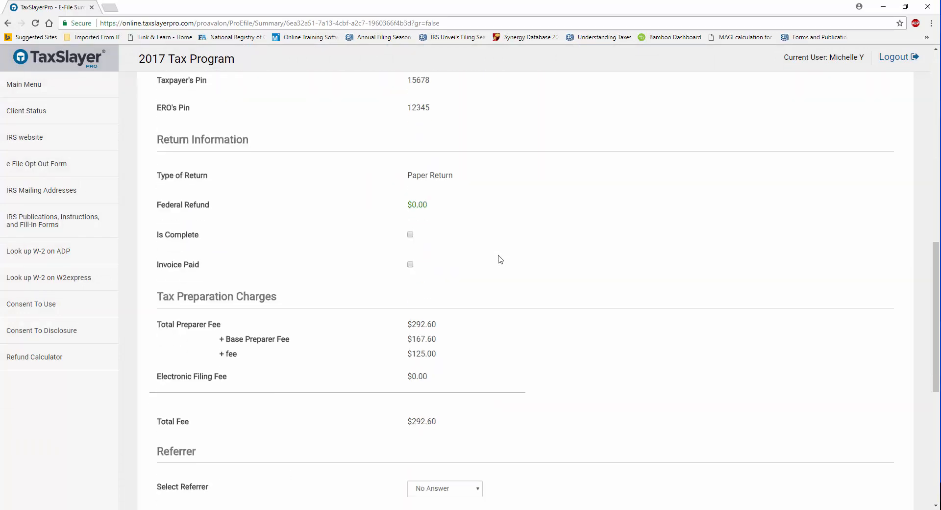
{"action": "scroll", "coordinate": [500, 258], "scroll_direction": "down", "scroll_amount": 6}
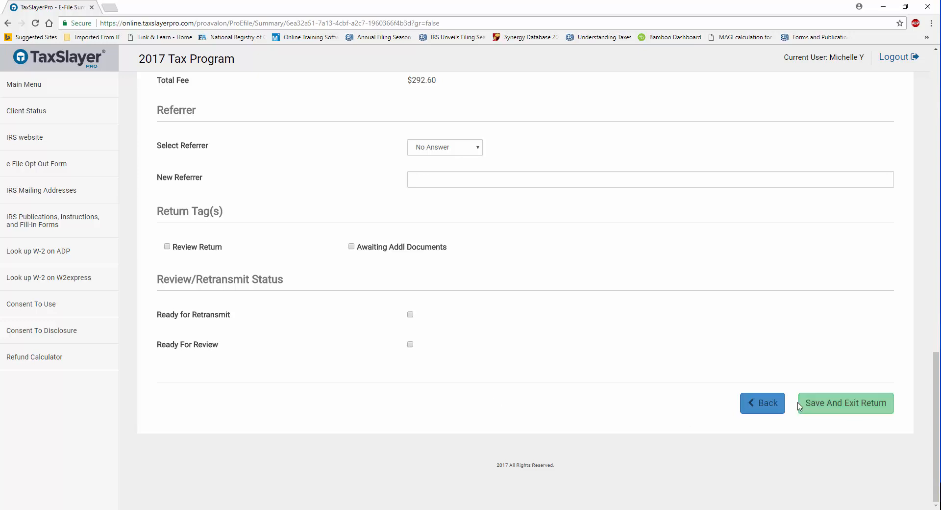
{"action": "left_click", "coordinate": [839, 405]}
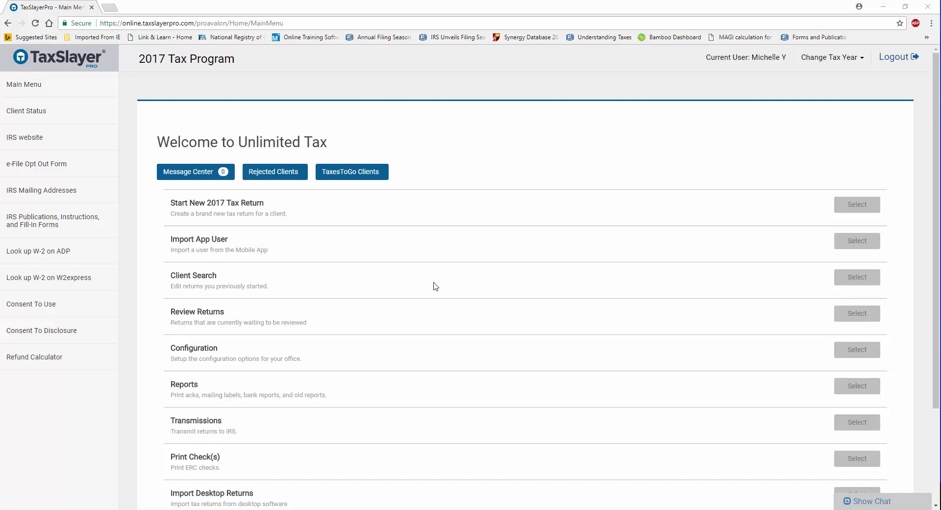
Open the 2017 Client Tax Return List and show the first client's Tools actions.
{"action": "left_click", "coordinate": [857, 278]}
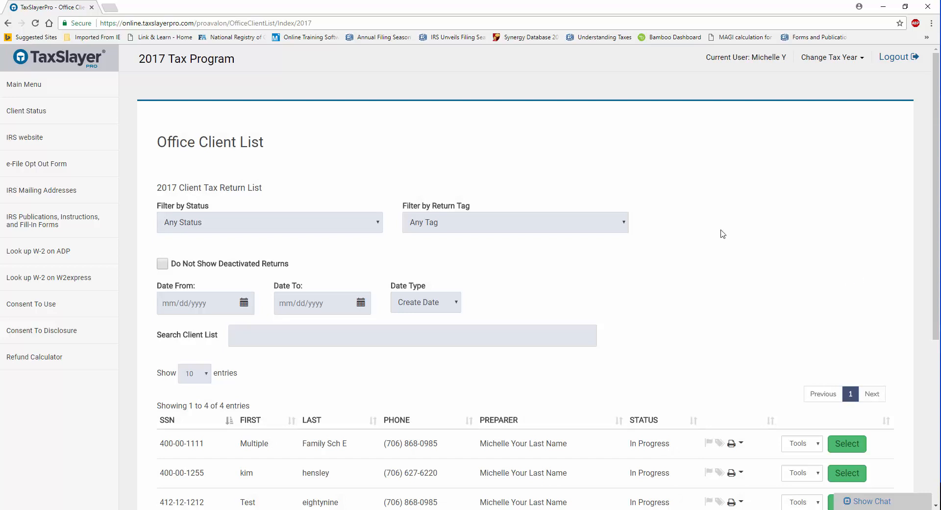
{"action": "scroll", "coordinate": [722, 233], "scroll_direction": "down", "scroll_amount": 2}
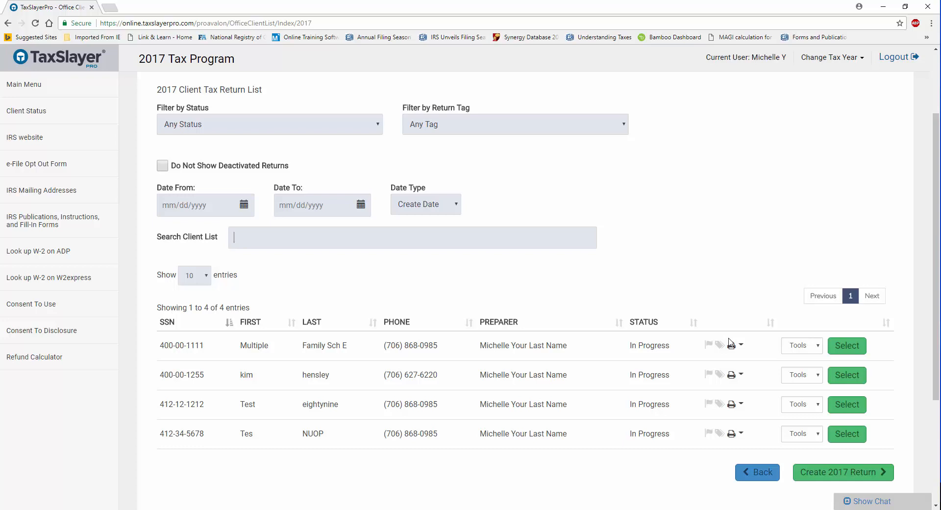
{"action": "left_click", "coordinate": [816, 346]}
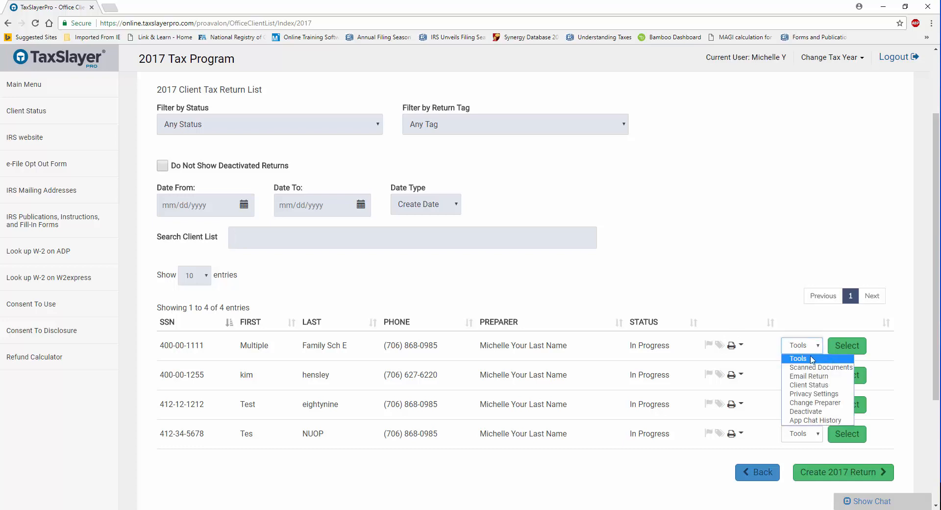
{"action": "left_click", "coordinate": [815, 386]}
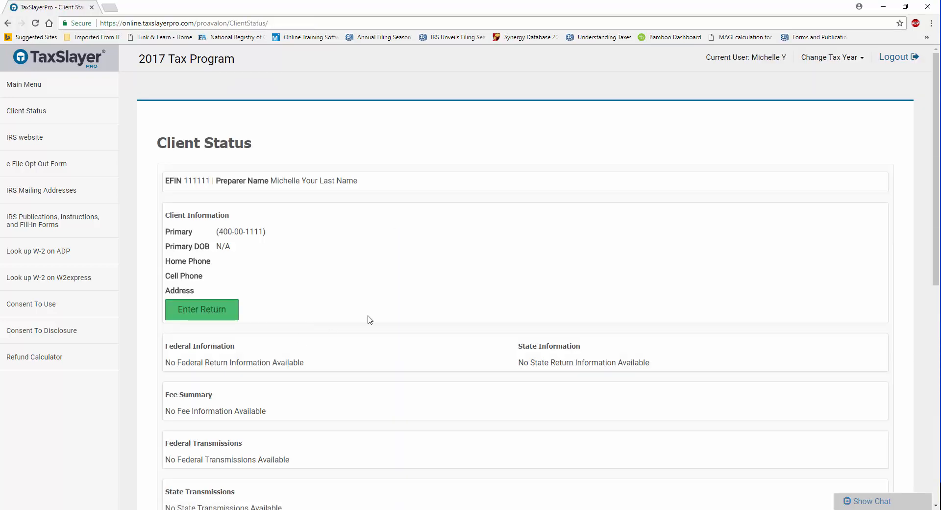
{"action": "scroll", "coordinate": [460, 254], "scroll_direction": "down", "scroll_amount": 3}
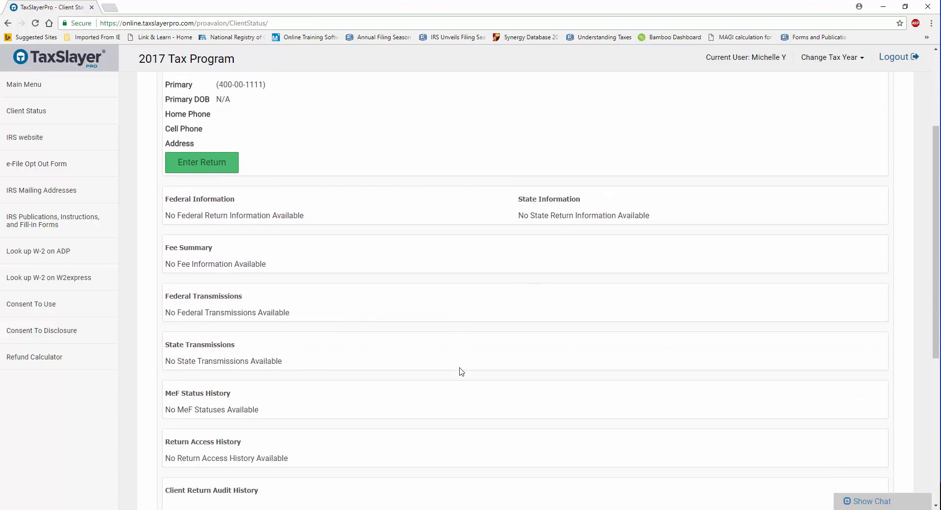
{"action": "scroll", "coordinate": [460, 371], "scroll_direction": "down", "scroll_amount": 1}
{"action": "scroll", "coordinate": [461, 371], "scroll_direction": "down", "scroll_amount": 2}
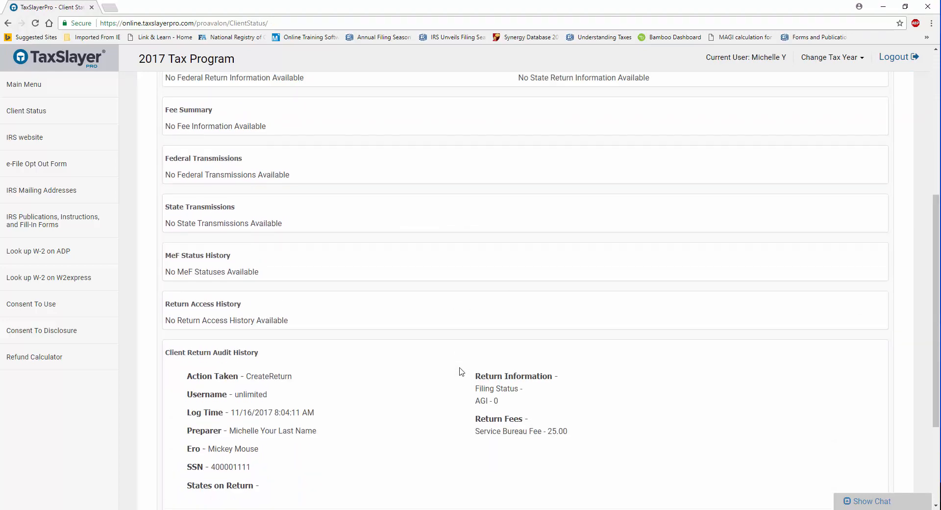
{"action": "scroll", "coordinate": [461, 371], "scroll_direction": "up", "scroll_amount": 4}
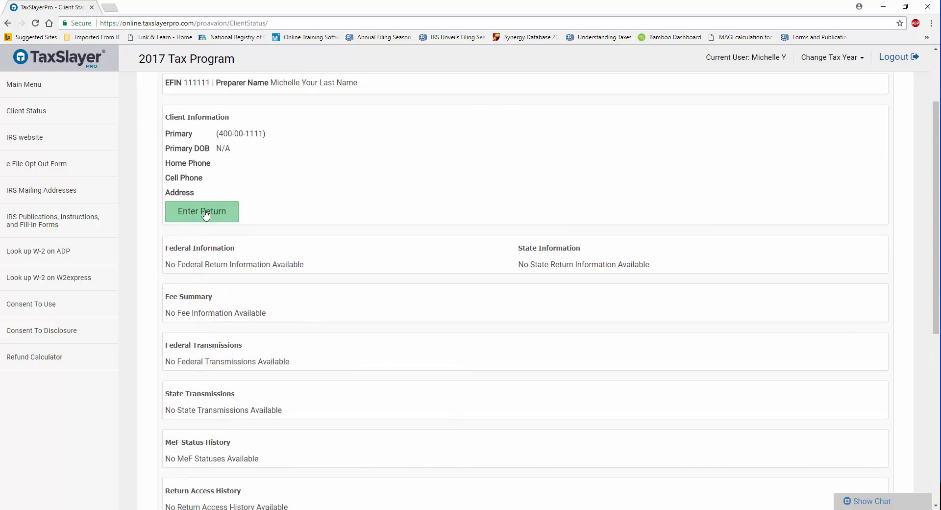
{"action": "scroll", "coordinate": [371, 209], "scroll_direction": "down", "scroll_amount": 6}
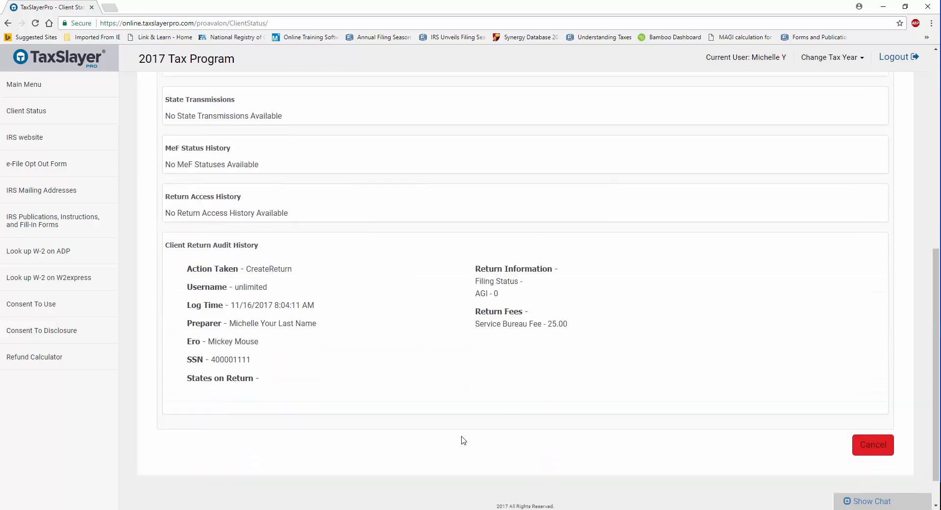
{"action": "left_click", "coordinate": [874, 401]}
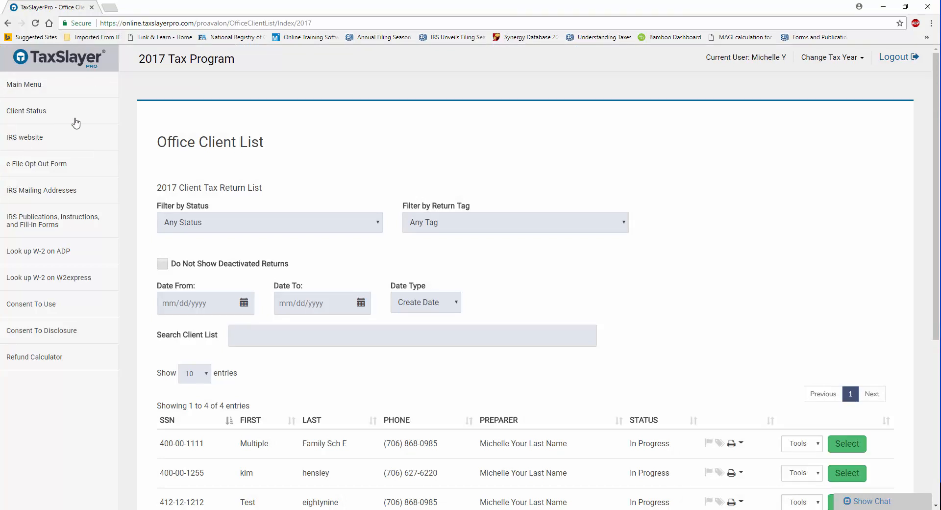
{"action": "left_click", "coordinate": [41, 114]}
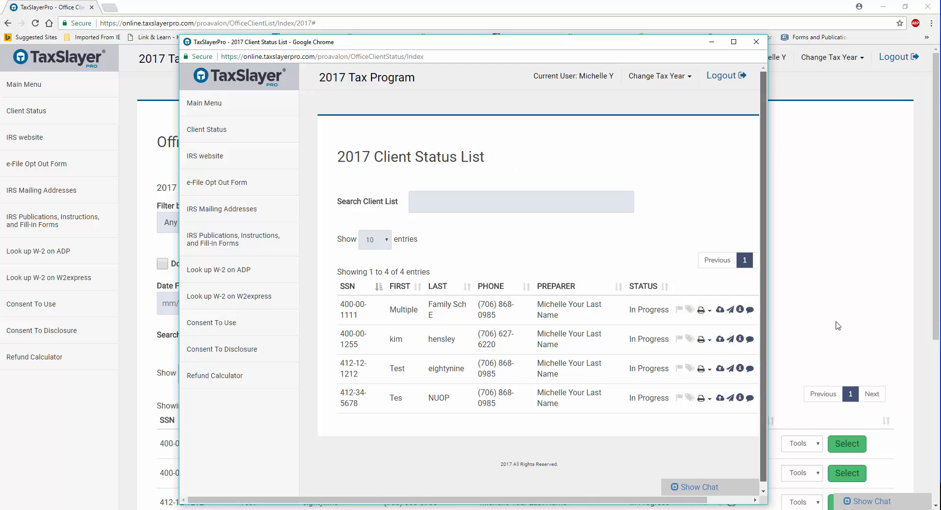
{"action": "left_click_drag", "start_coordinate": [767, 344], "coordinate": [889, 333]}
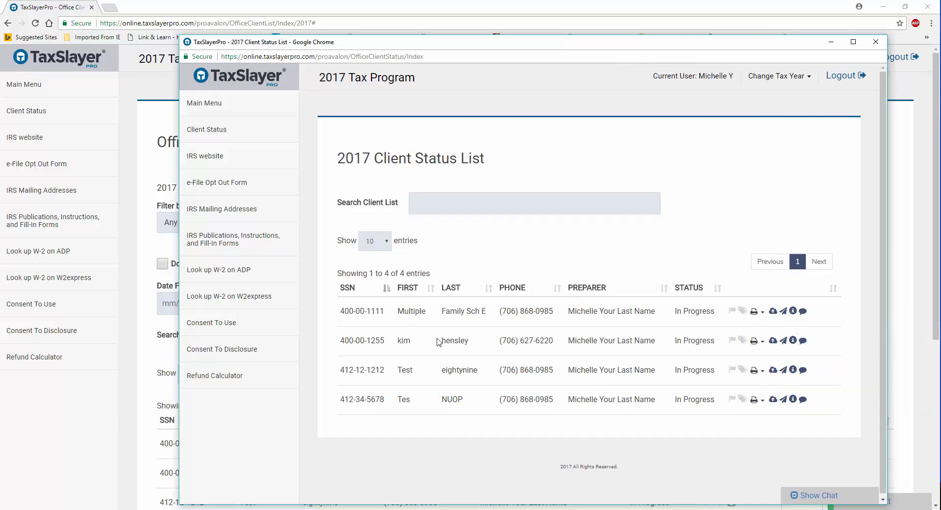
{"action": "left_click", "coordinate": [876, 41]}
{"action": "scroll", "coordinate": [700, 322], "scroll_direction": "down", "scroll_amount": 3}
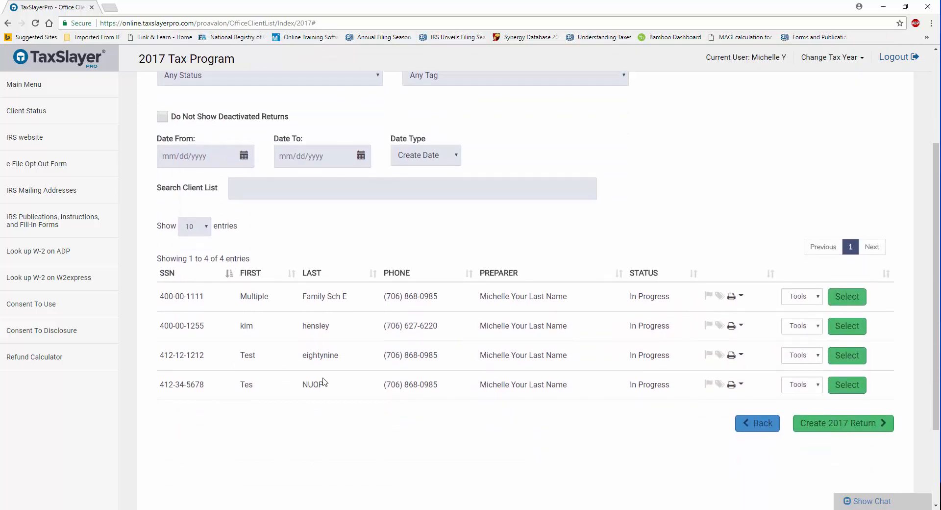
{"action": "scroll", "coordinate": [275, 348], "scroll_direction": "up", "scroll_amount": 1}
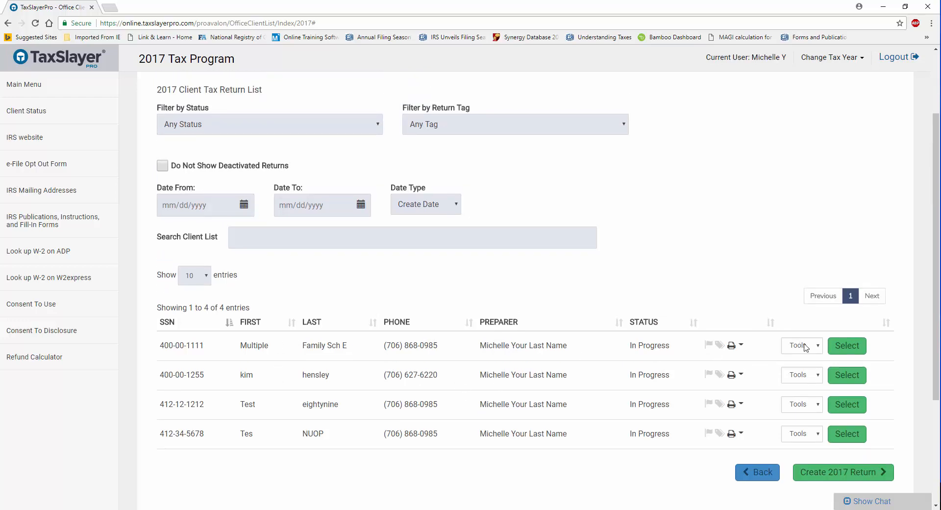
Show the first client's Tools options, then go Back to the main menu.
{"action": "left_click", "coordinate": [819, 347]}
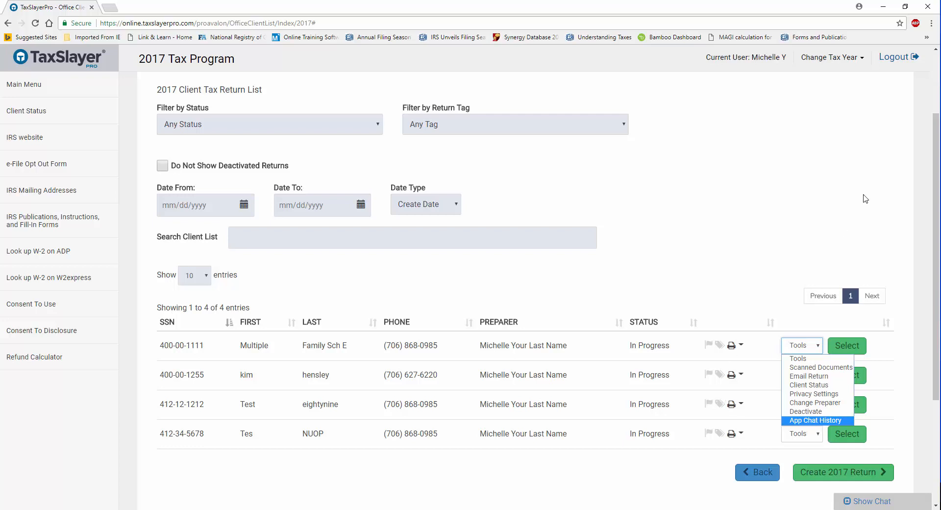
{"action": "left_click", "coordinate": [757, 473]}
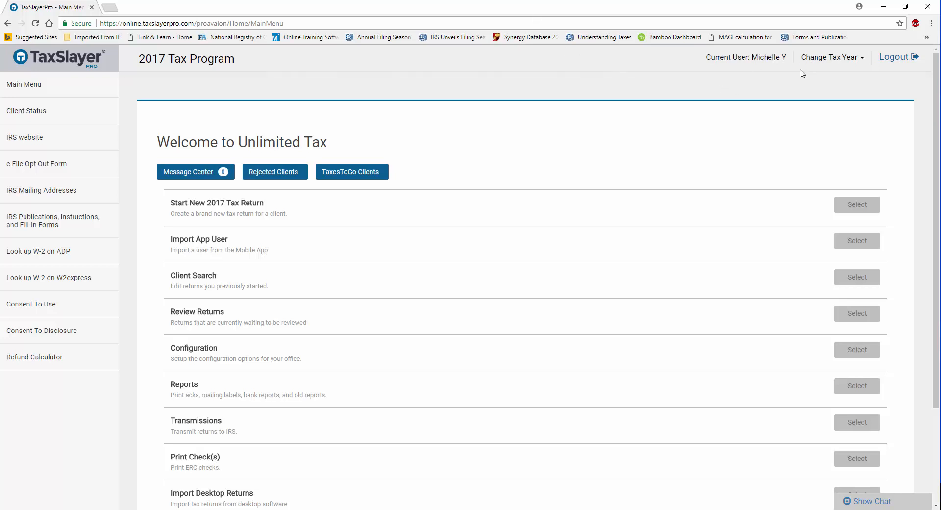
{"action": "left_click", "coordinate": [860, 59]}
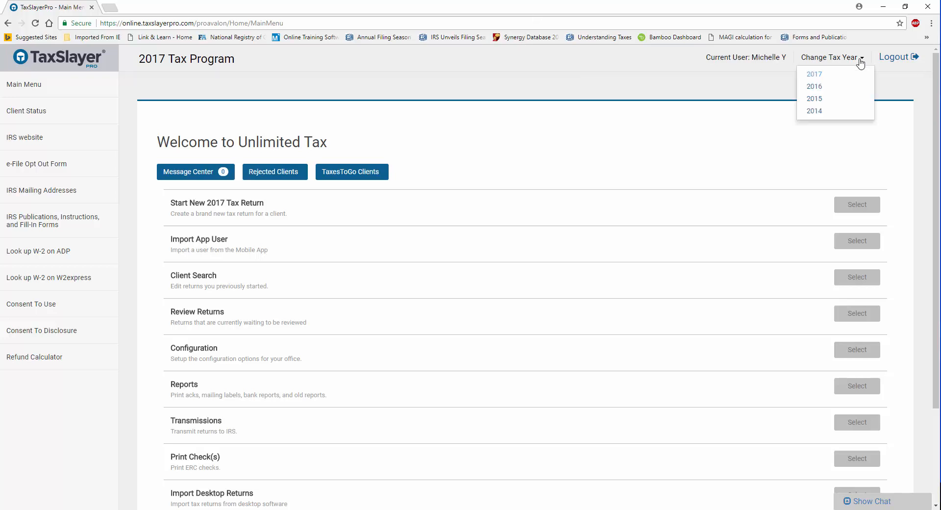
{"action": "left_click", "coordinate": [838, 91]}
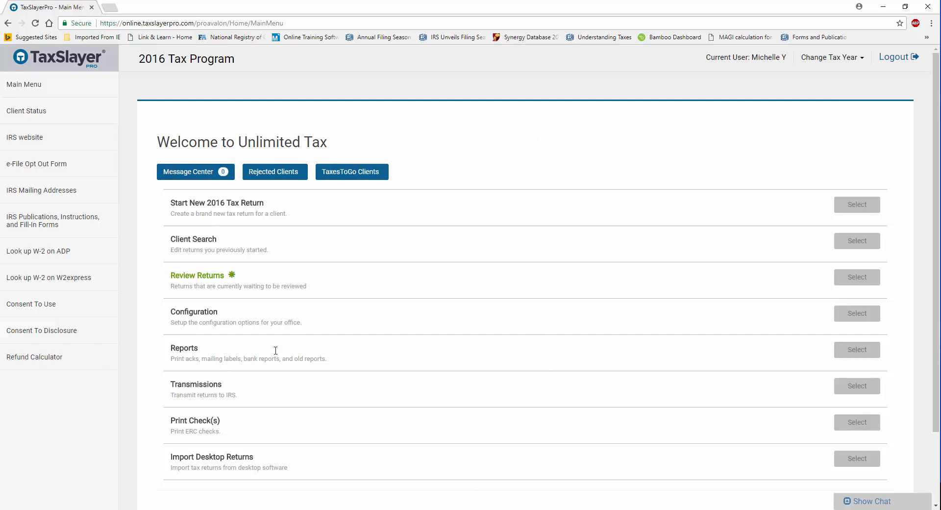
{"action": "left_click", "coordinate": [834, 61]}
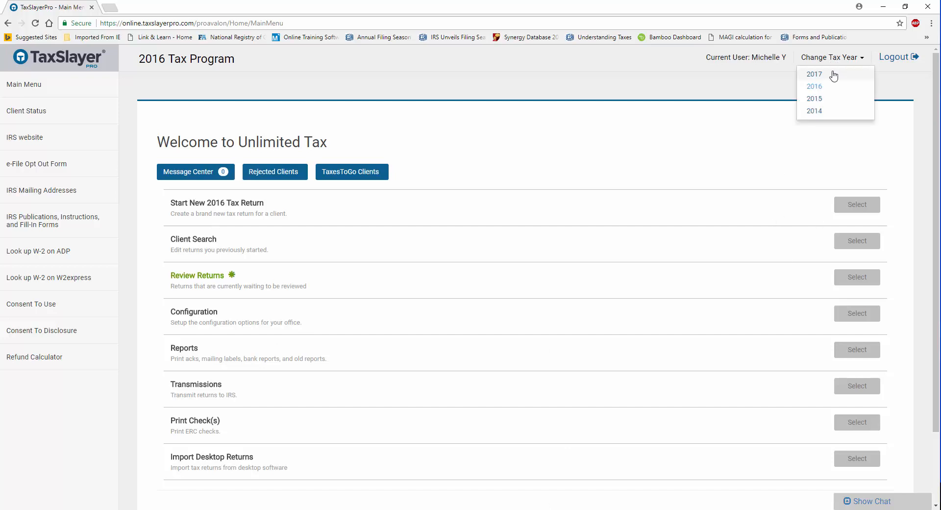
{"action": "left_click", "coordinate": [832, 78]}
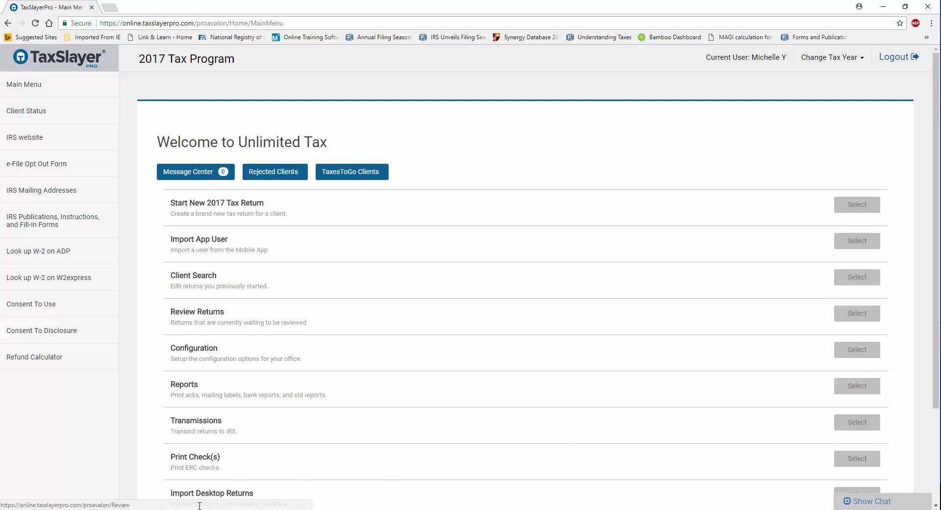
{"action": "scroll", "coordinate": [435, 357], "scroll_direction": "down", "scroll_amount": 1}
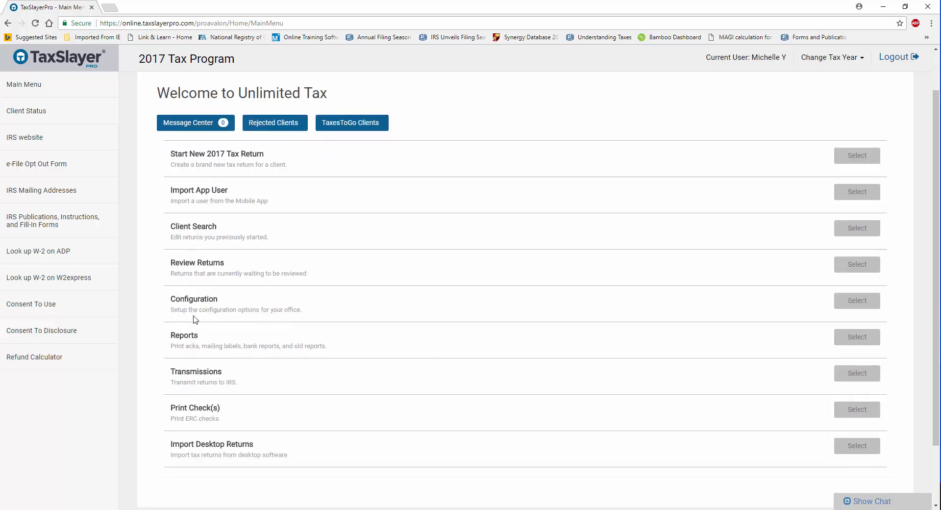
Open Office Reports and browse the list from IRS Acknowledgements to IRS/State ACH Deposits.
{"action": "left_click", "coordinate": [855, 343]}
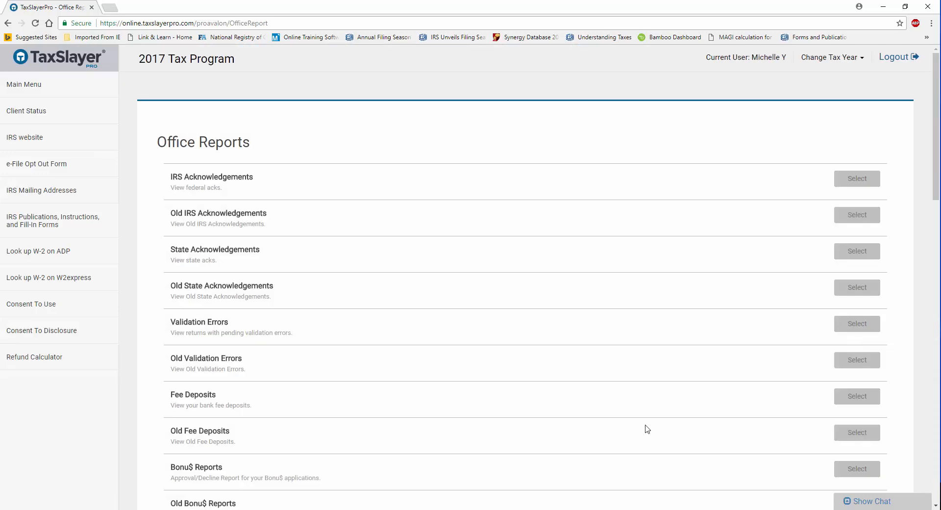
{"action": "scroll", "coordinate": [636, 421], "scroll_direction": "down", "scroll_amount": 2}
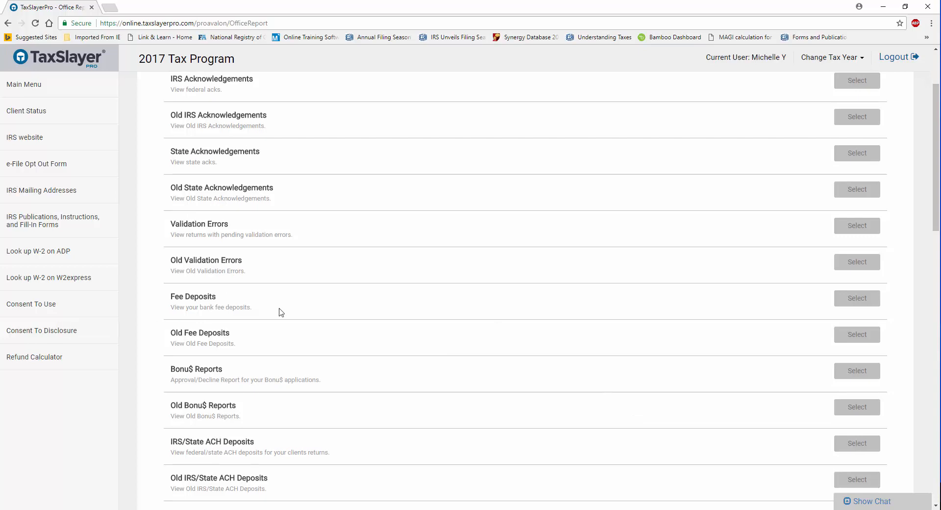
{"action": "scroll", "coordinate": [560, 407], "scroll_direction": "down", "scroll_amount": 1}
{"action": "scroll", "coordinate": [560, 407], "scroll_direction": "up", "scroll_amount": 3}
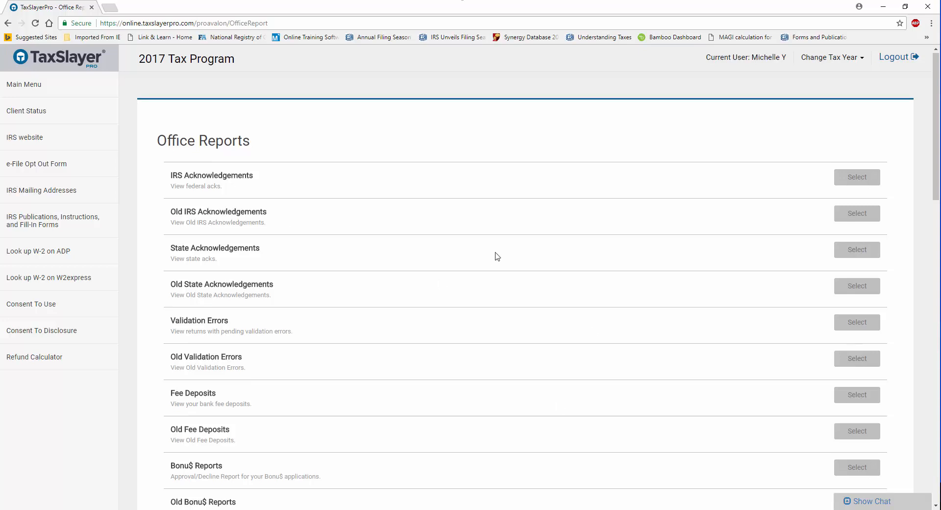
{"action": "scroll", "coordinate": [496, 256], "scroll_direction": "down", "scroll_amount": 2}
{"action": "scroll", "coordinate": [497, 256], "scroll_direction": "down", "scroll_amount": 2}
{"action": "scroll", "coordinate": [578, 338], "scroll_direction": "up", "scroll_amount": 4}
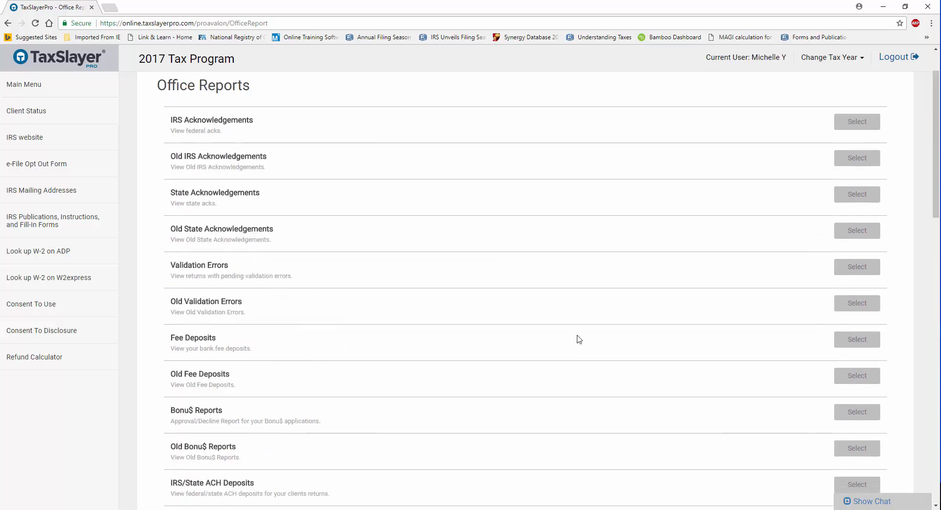
Leave Office Reports for the Unlimited Tax main menu and find the Transmissions option.
{"action": "left_click", "coordinate": [40, 86]}
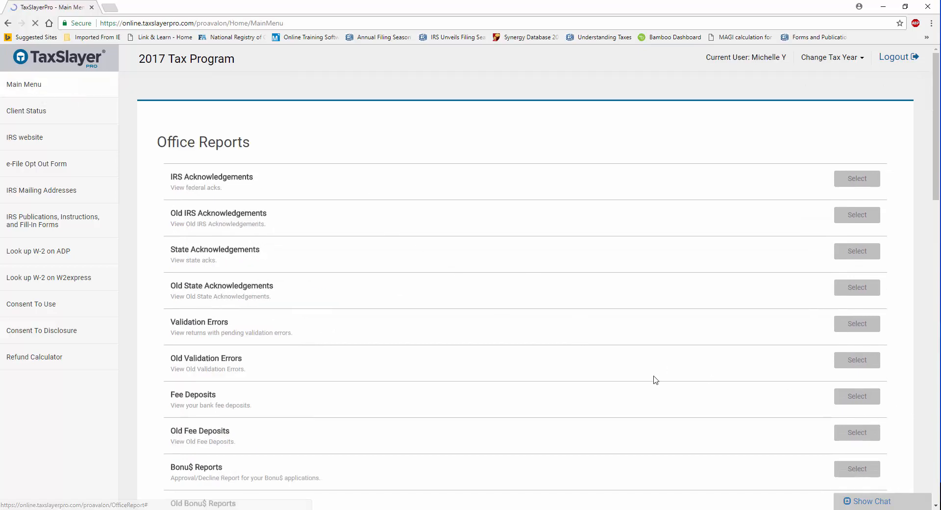
{"action": "scroll", "coordinate": [544, 395], "scroll_direction": "down", "scroll_amount": 1}
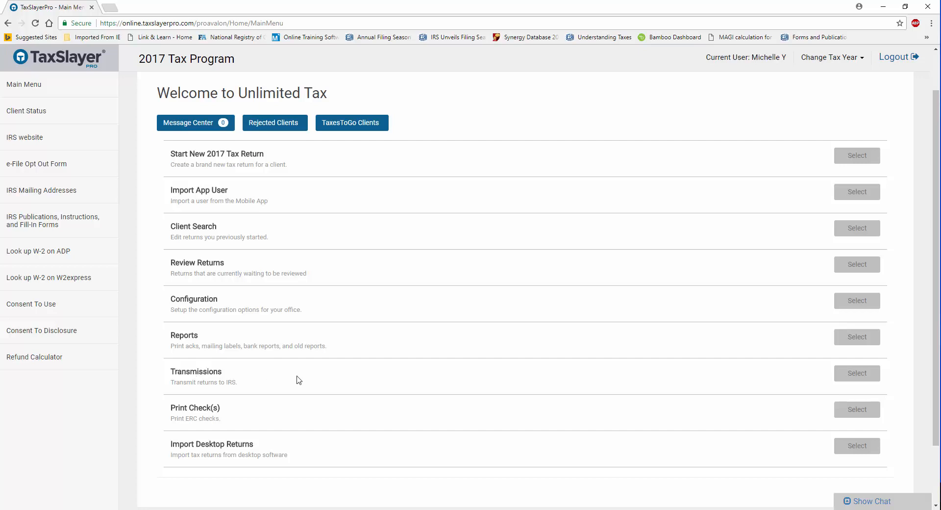
{"action": "left_click", "coordinate": [841, 378]}
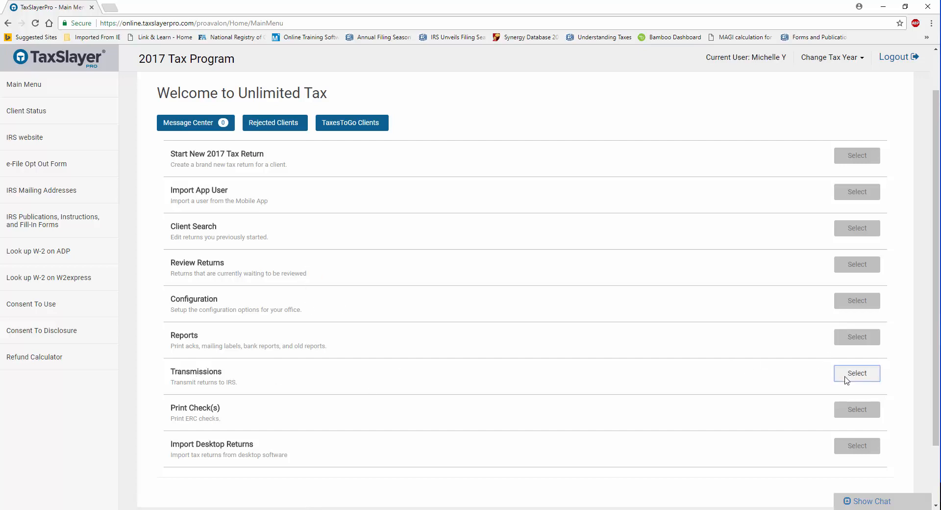
Open Tax Return Transmissions to check for returns waiting to be sent.
{"action": "left_click", "coordinate": [860, 376]}
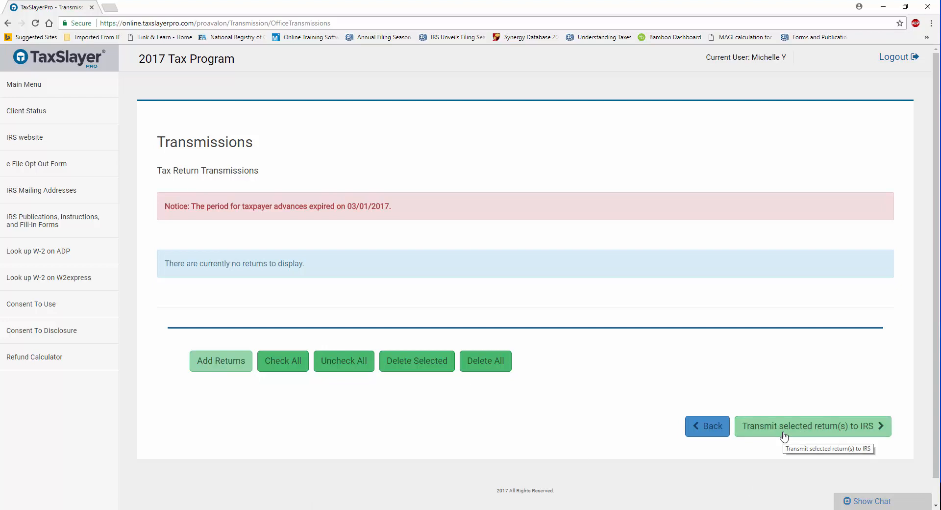
Go back from Transmissions to the 2017 'Welcome to Unlimited Tax' main menu.
{"action": "left_click", "coordinate": [707, 426]}
{"action": "scroll", "coordinate": [435, 314], "scroll_direction": "down", "scroll_amount": 2}
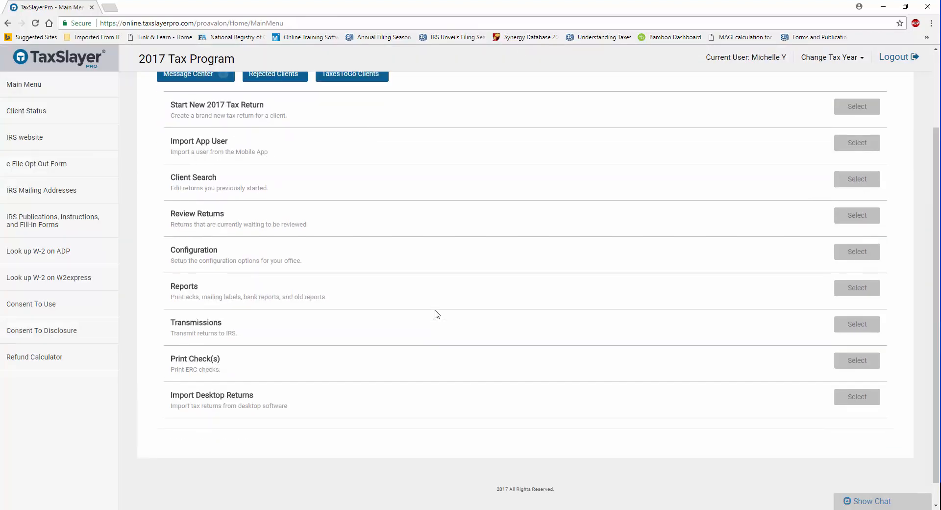
{"action": "scroll", "coordinate": [436, 314], "scroll_direction": "up", "scroll_amount": 2}
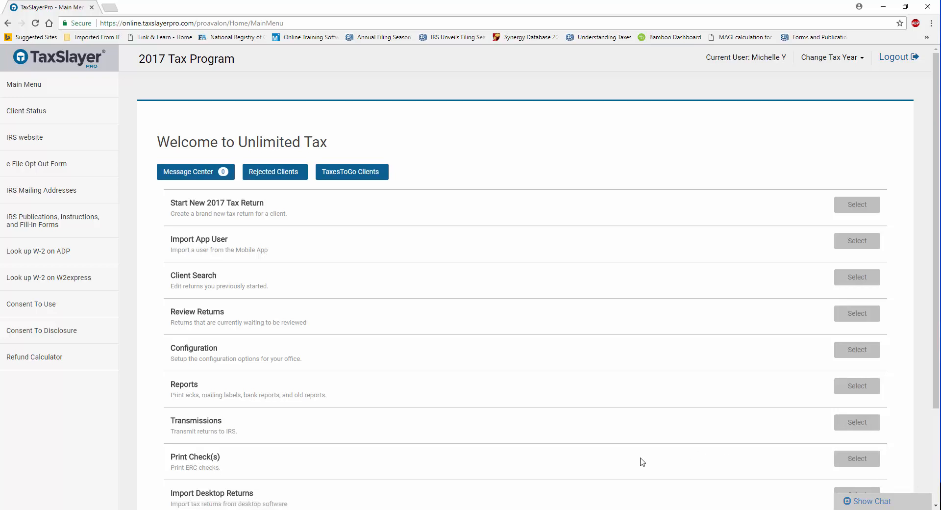
{"action": "scroll", "coordinate": [520, 462], "scroll_direction": "down", "scroll_amount": 1}
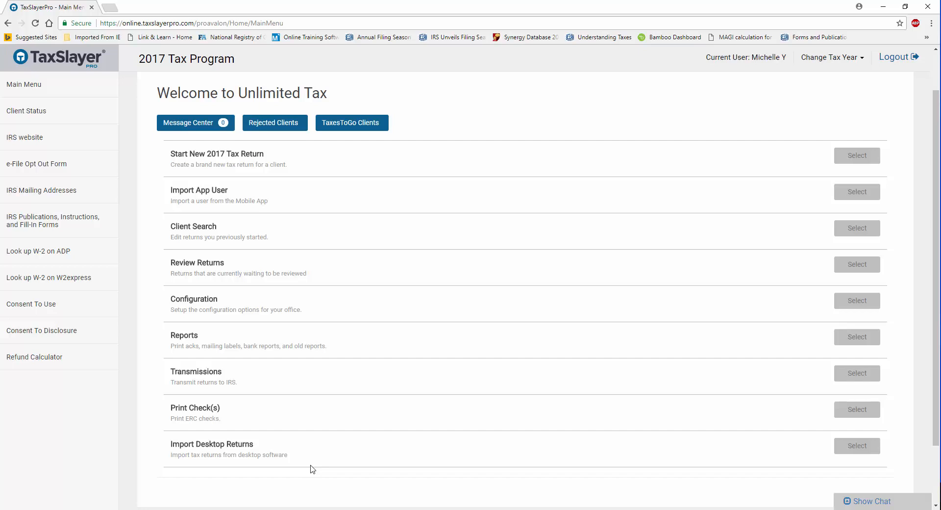
{"action": "scroll", "coordinate": [487, 386], "scroll_direction": "up", "scroll_amount": 1}
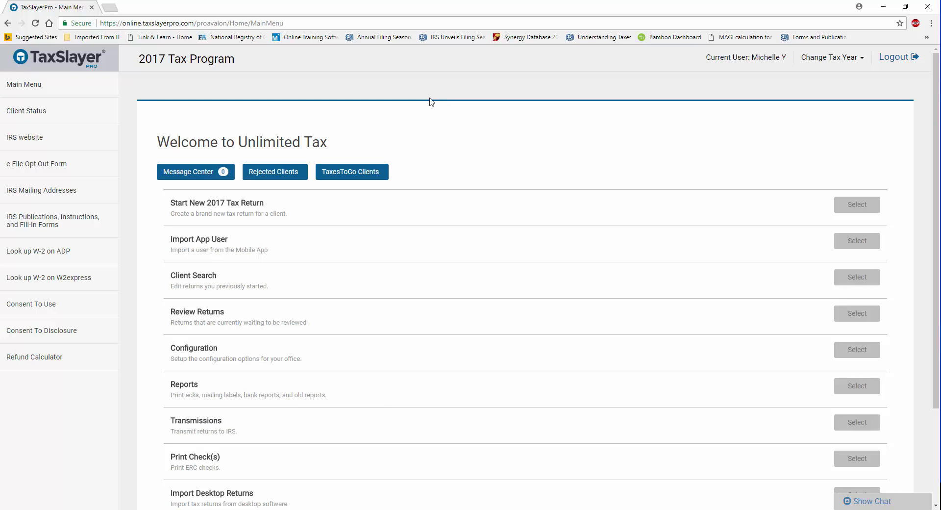
Try claiming the submitted TaxesToGo client, hit the SSN-already-active error, and return.
{"action": "left_click", "coordinate": [365, 176]}
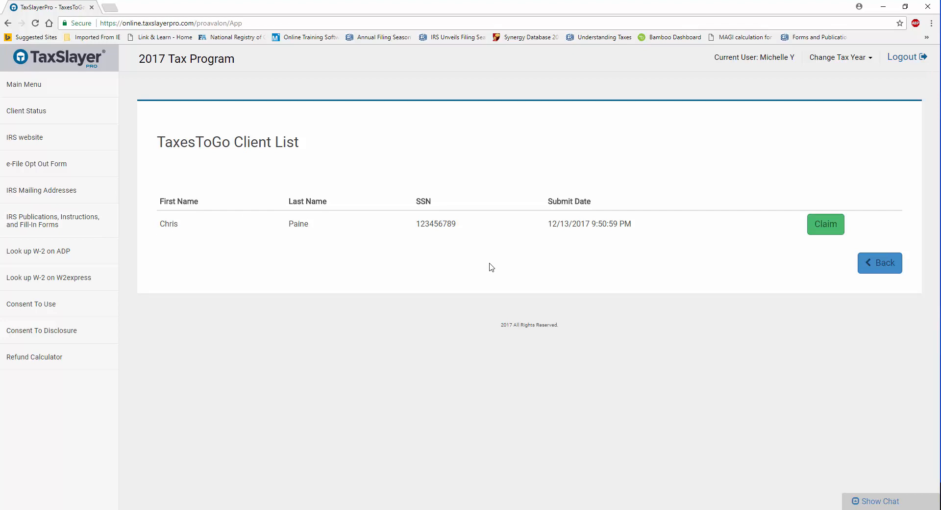
{"action": "left_click", "coordinate": [829, 226]}
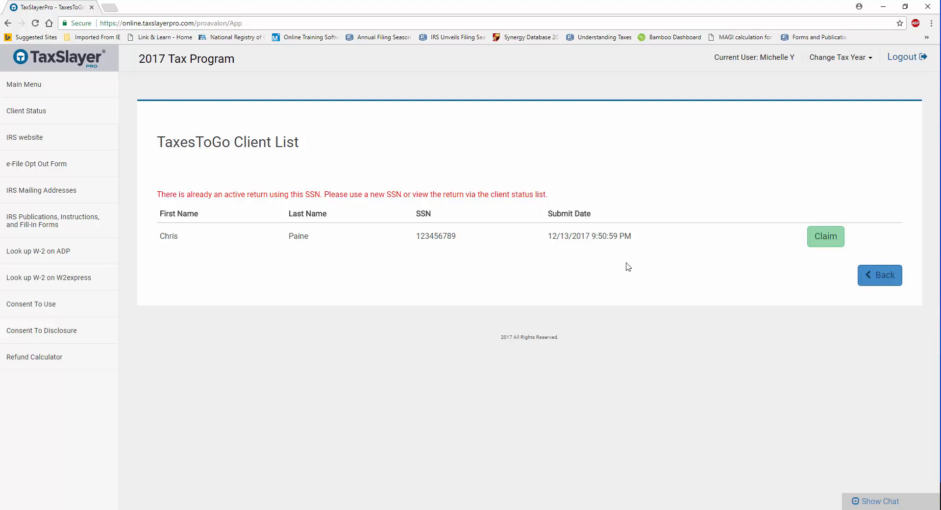
{"action": "left_click", "coordinate": [885, 281]}
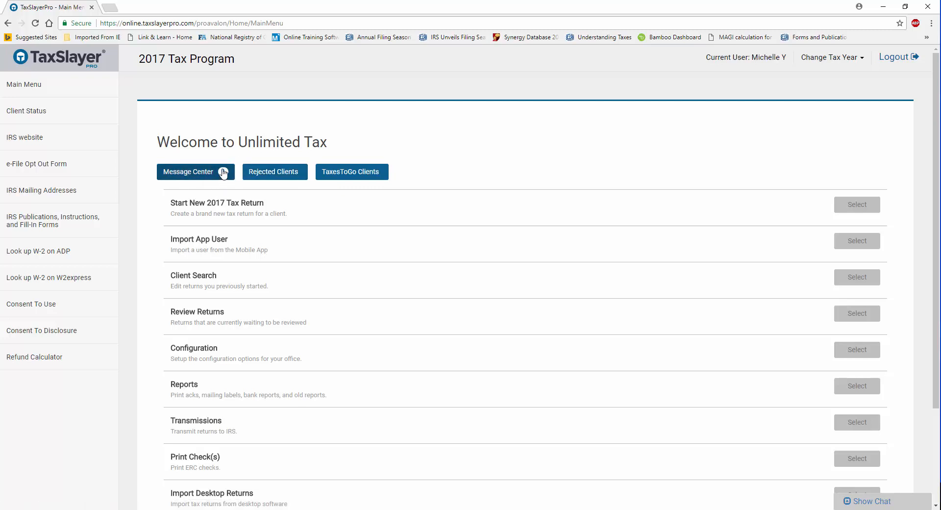
{"action": "left_click", "coordinate": [283, 175]}
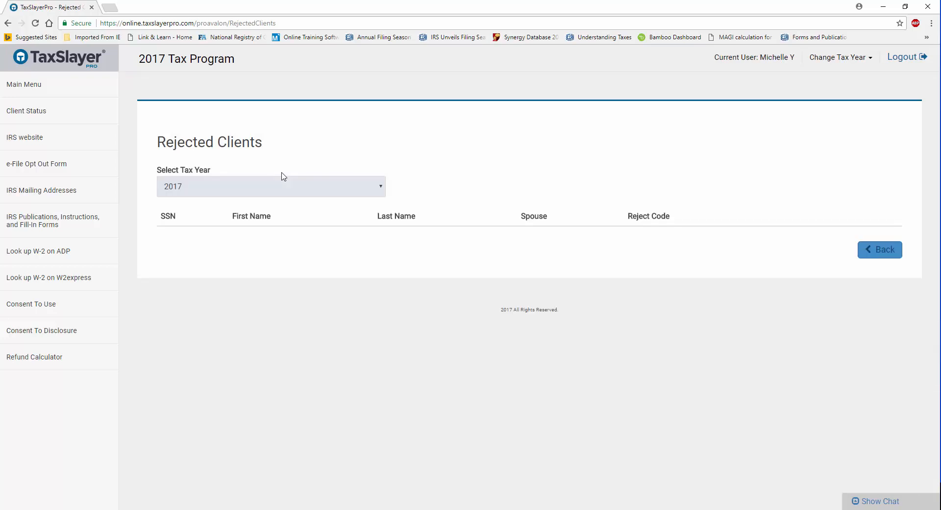
{"action": "left_click", "coordinate": [883, 251]}
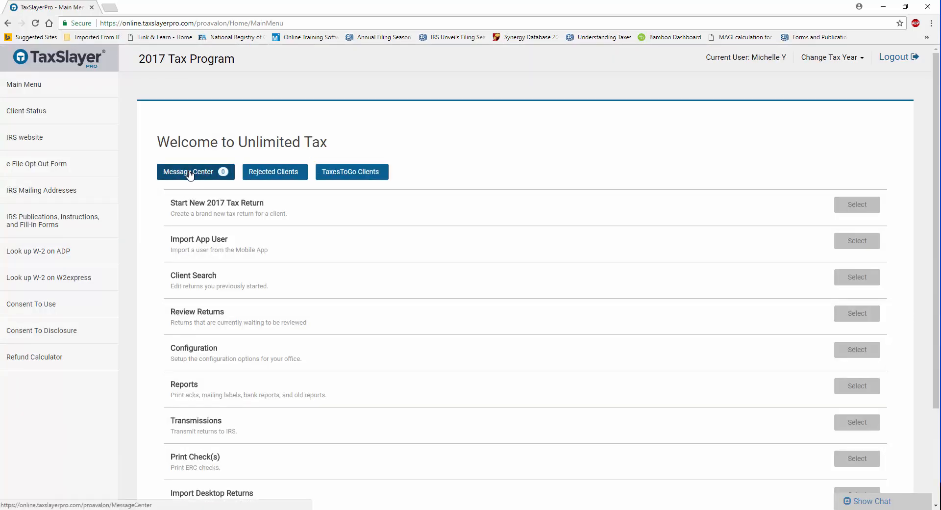
{"action": "left_click", "coordinate": [192, 172]}
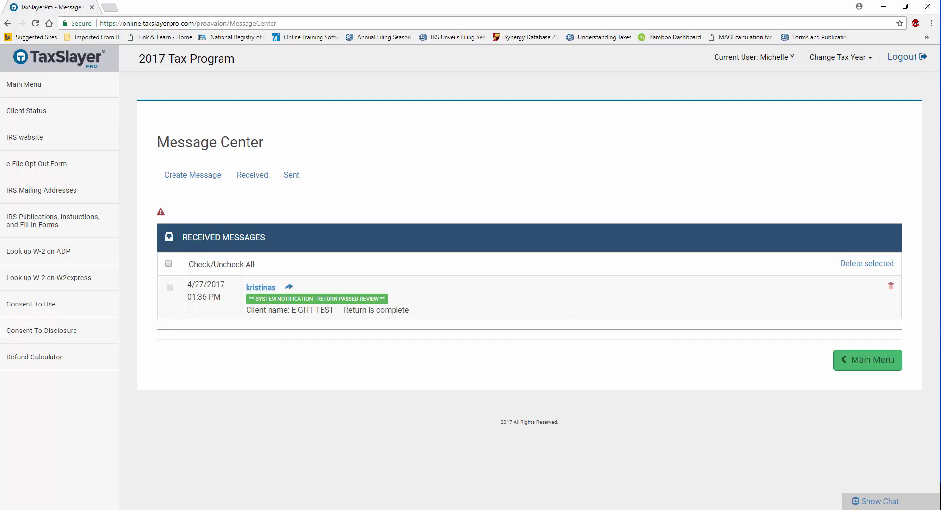
{"action": "left_click", "coordinate": [849, 366]}
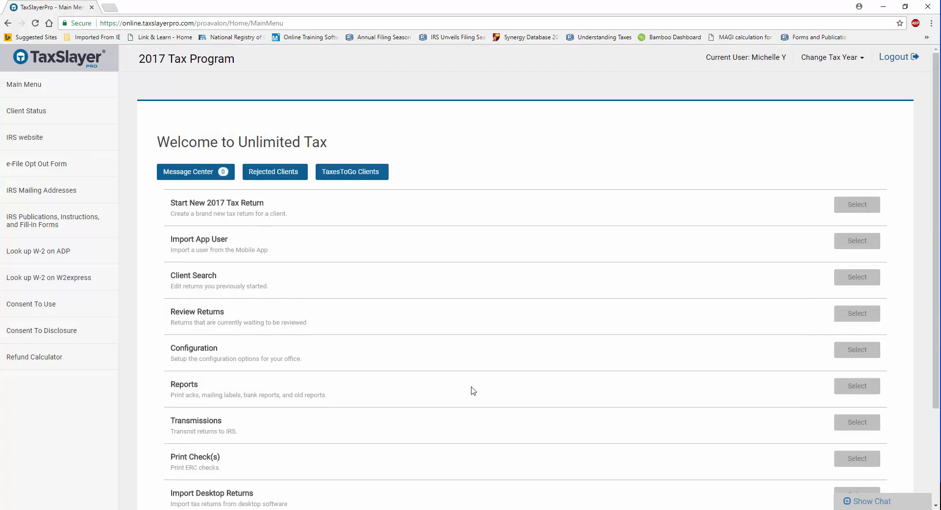
{"action": "scroll", "coordinate": [473, 391], "scroll_direction": "down", "scroll_amount": 1}
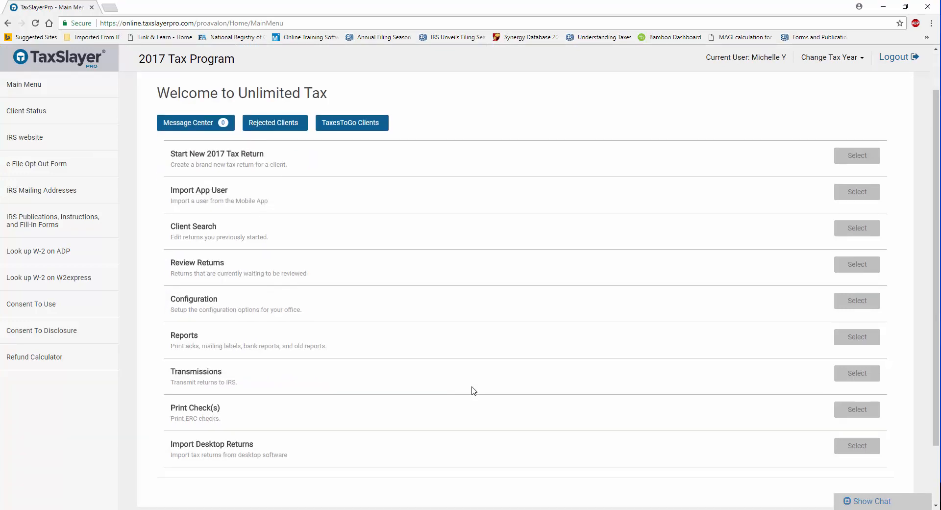
{"action": "scroll", "coordinate": [474, 391], "scroll_direction": "up", "scroll_amount": 1}
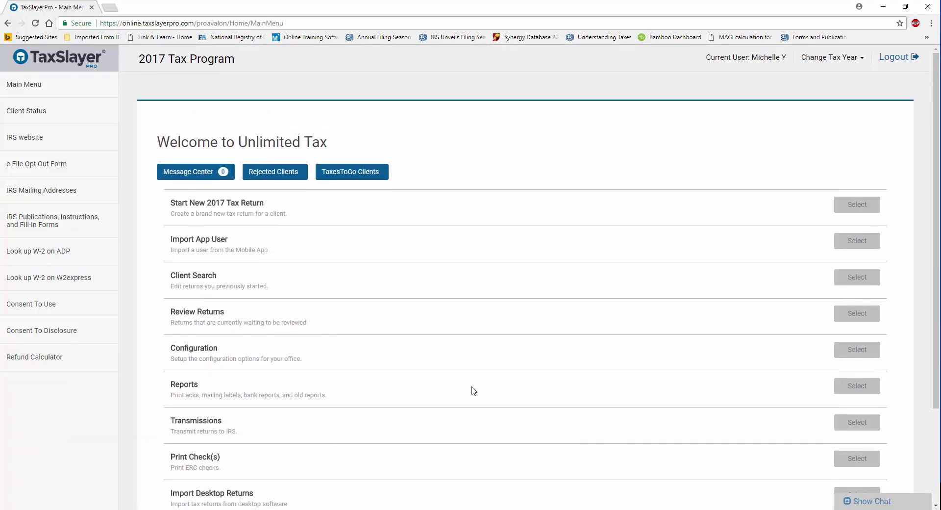
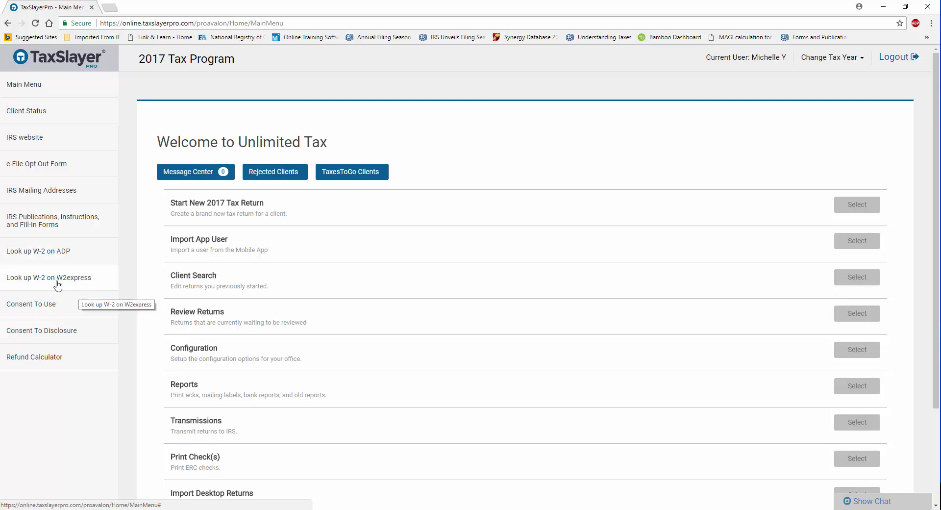
{"action": "left_click", "coordinate": [73, 260]}
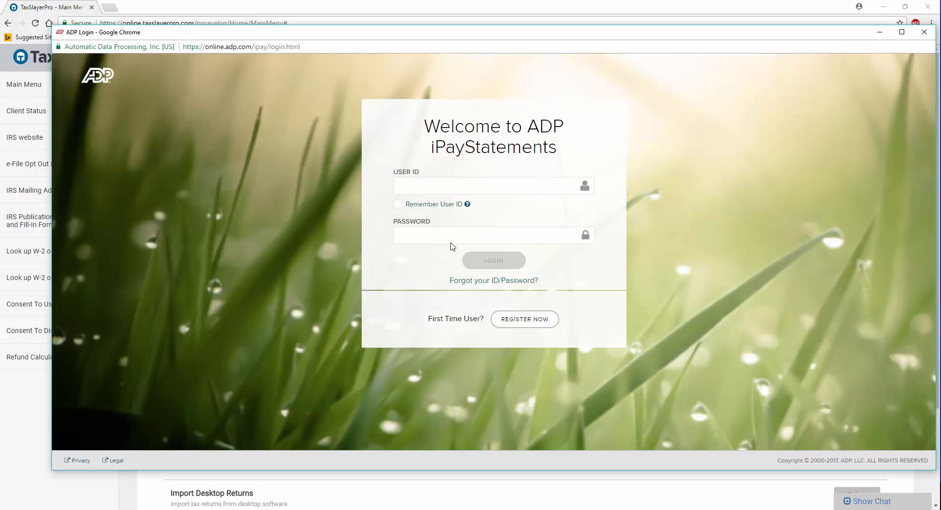
{"action": "left_click", "coordinate": [925, 33]}
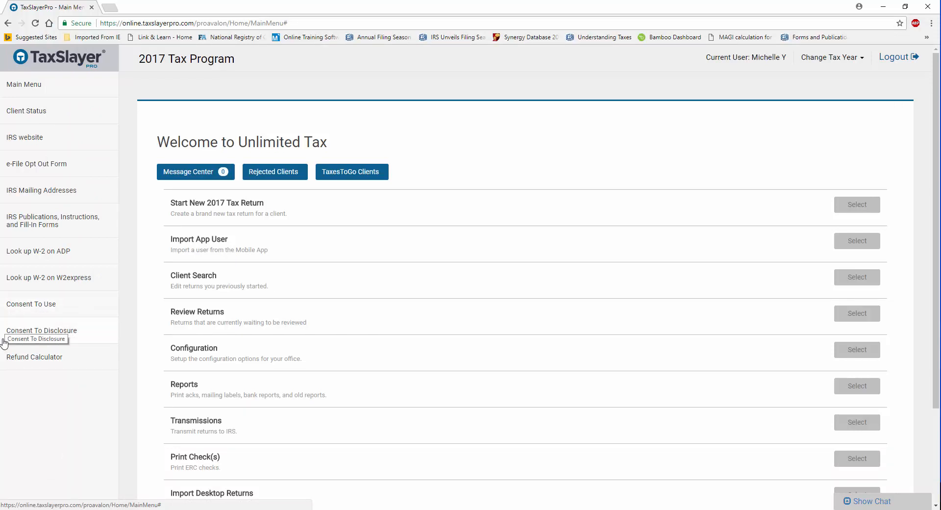
{"action": "left_click", "coordinate": [14, 362]}
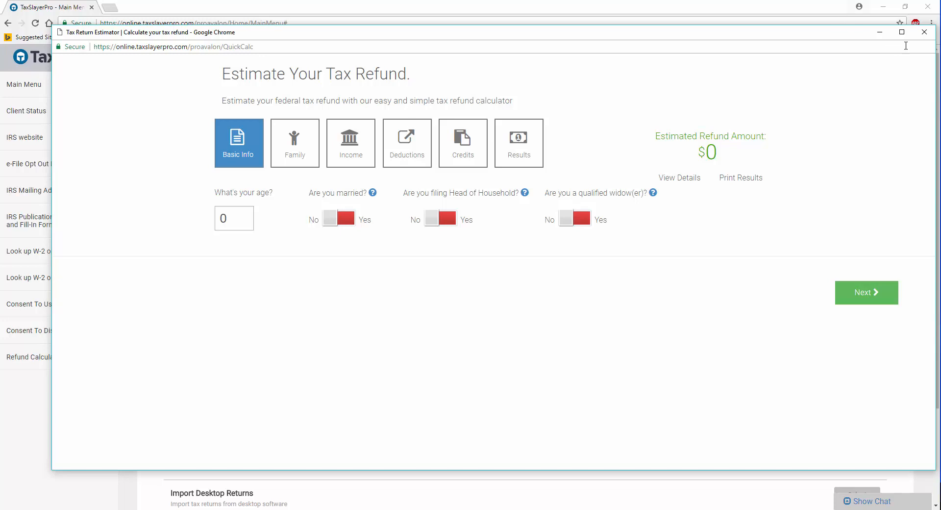
{"action": "left_click", "coordinate": [924, 32]}
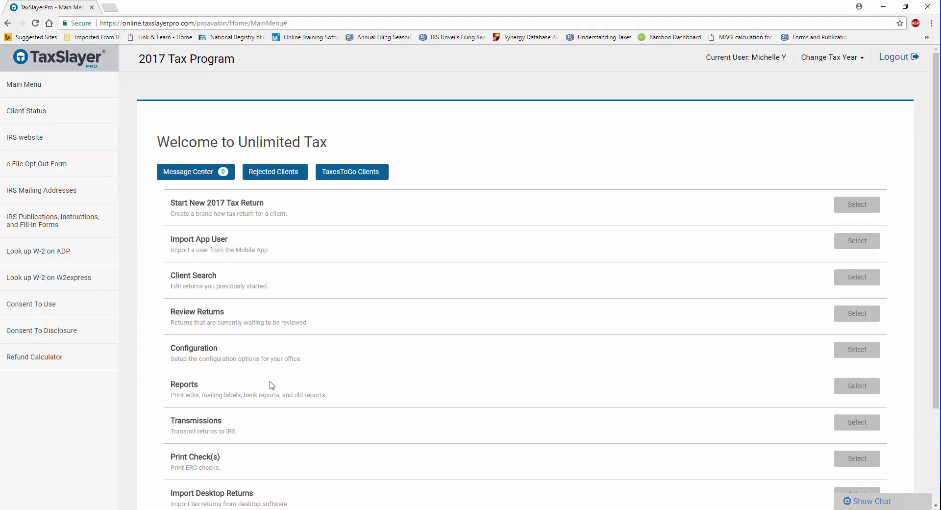
{"action": "scroll", "coordinate": [270, 388], "scroll_direction": "down", "scroll_amount": 1}
{"action": "scroll", "coordinate": [283, 425], "scroll_direction": "up", "scroll_amount": 1}
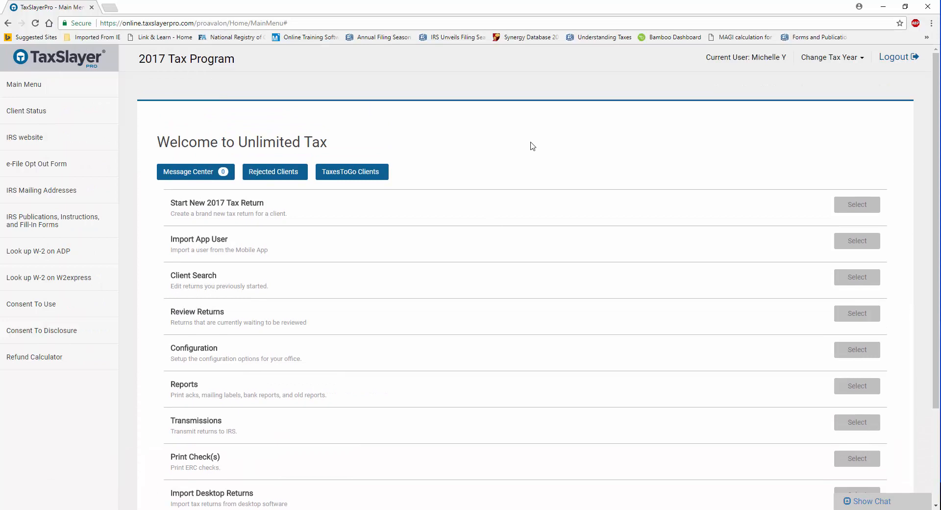